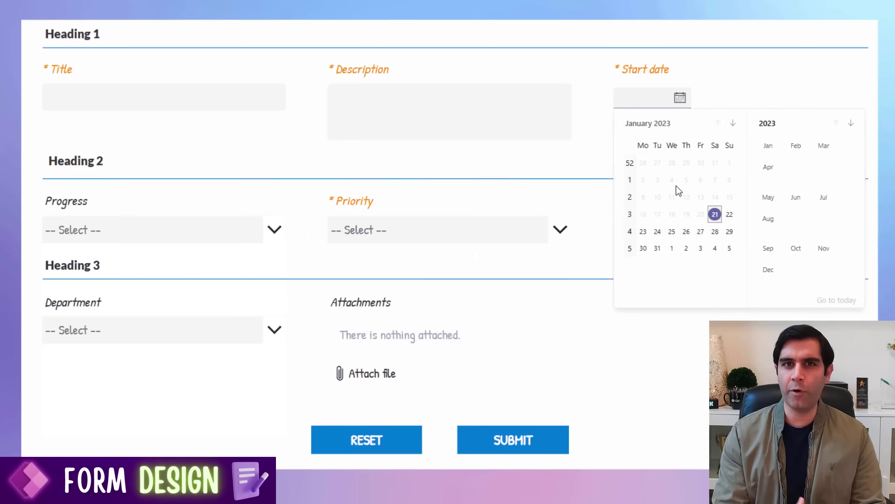
# Test the sectioned and tabbed sample forms by submitting them without data and checking Tab 1 and Tab 2.
pyautogui.click(498, 445)
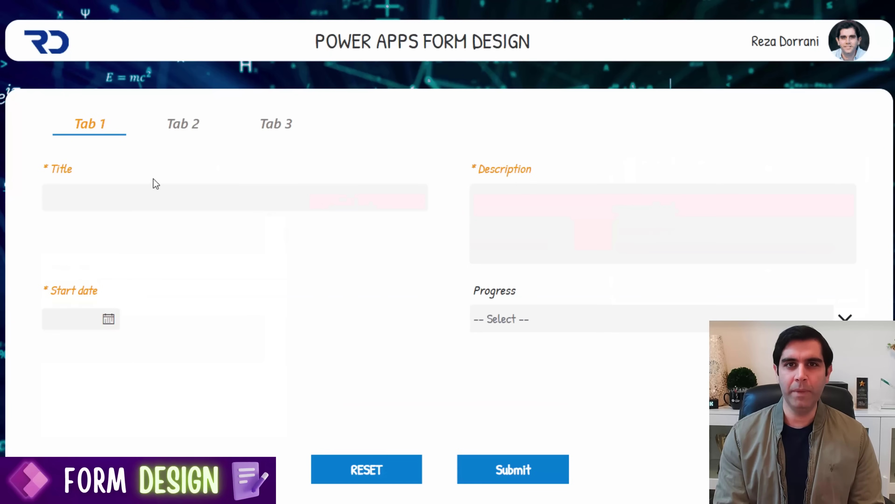
pyautogui.click(195, 129)
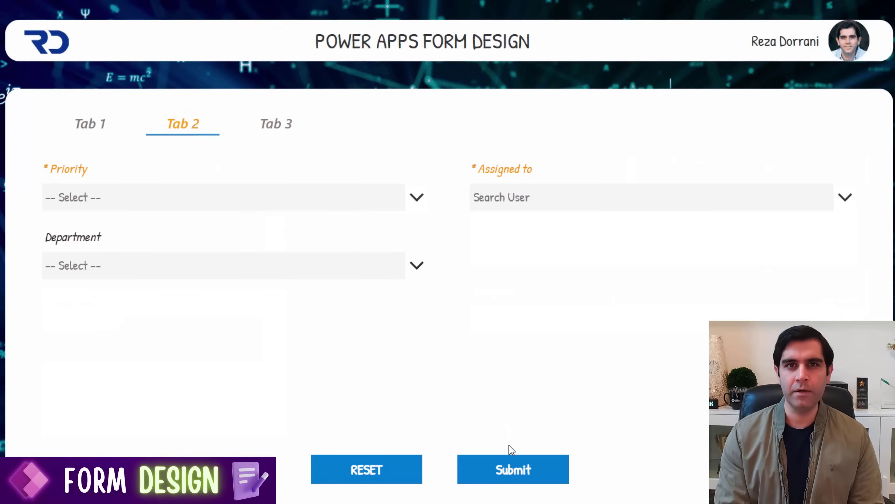
pyautogui.click(512, 470)
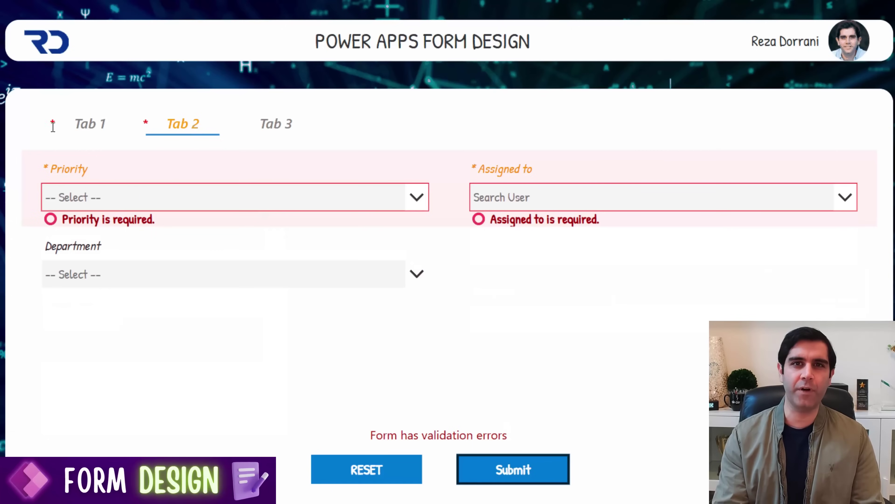
pyautogui.click(88, 127)
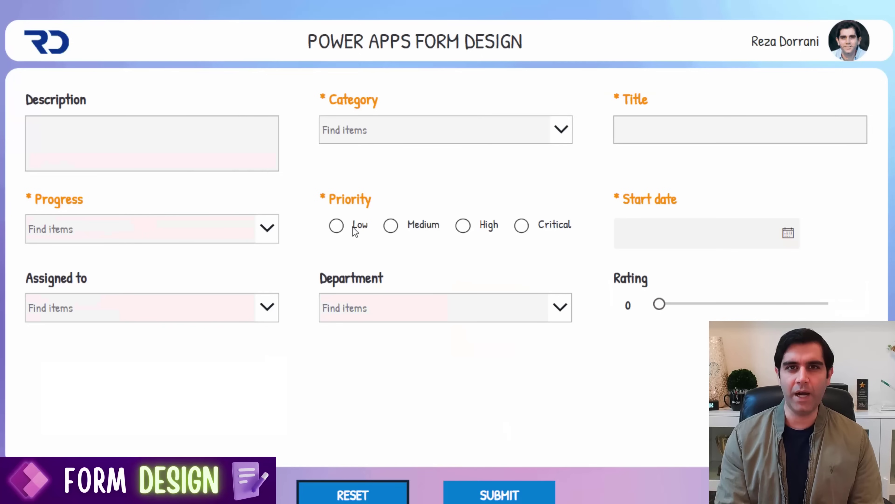
# Try the custom field controls on the sample form by choosing High priority and raising the Rating slider.
pyautogui.click(422, 229)
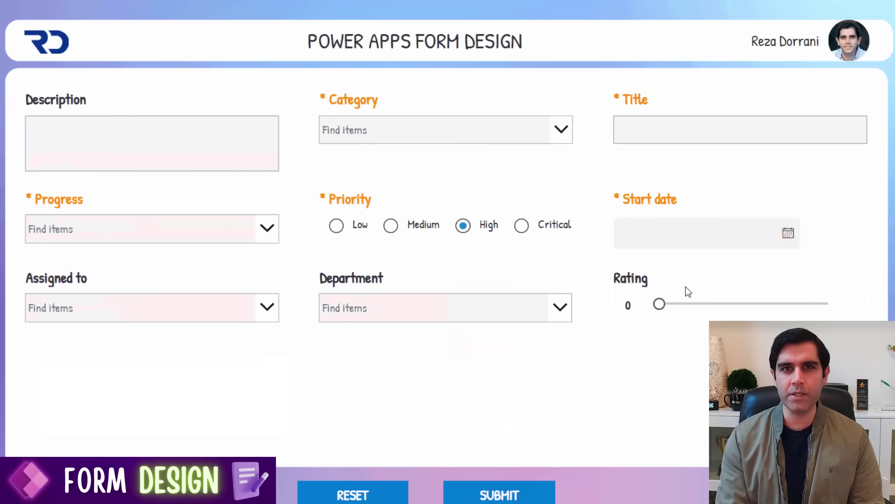
pyautogui.moveTo(660, 305); pyautogui.dragTo(822, 304)
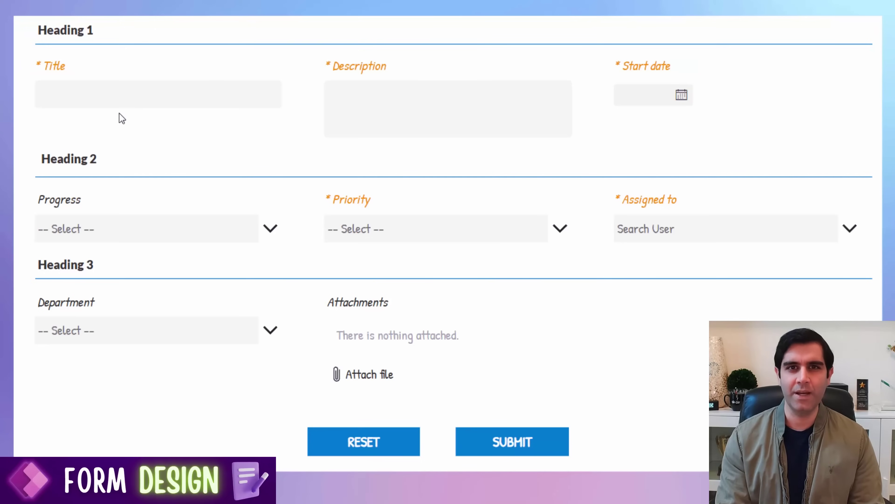
pyautogui.click(281, 231)
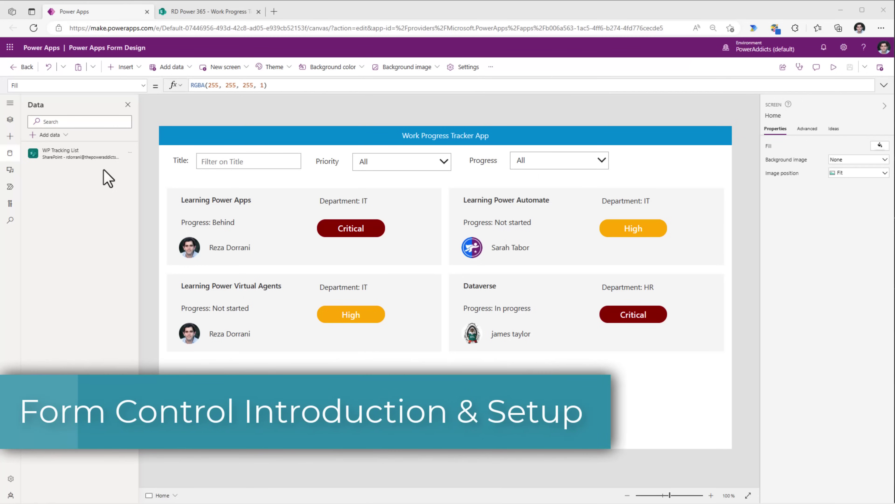
# Examine the app's WP Tracking List connection and the columns of its Work Progress Tracking list in SharePoint.
pyautogui.moveTo(70, 155)
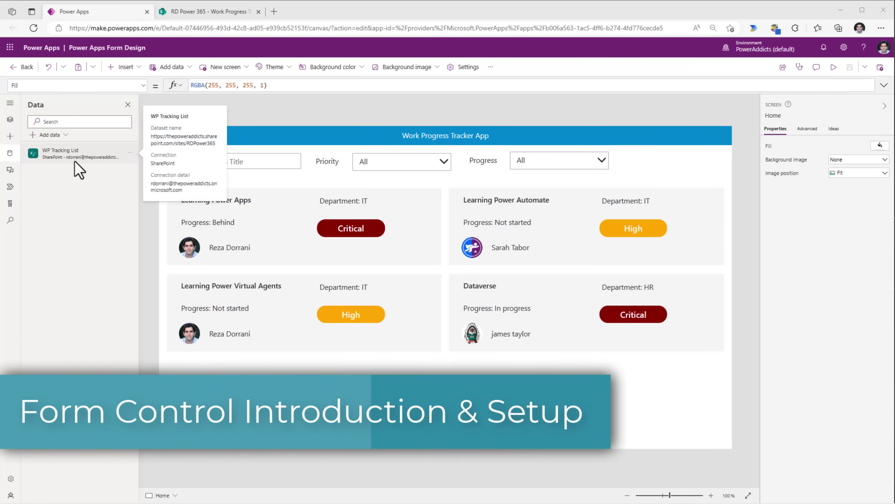
pyautogui.click(202, 11)
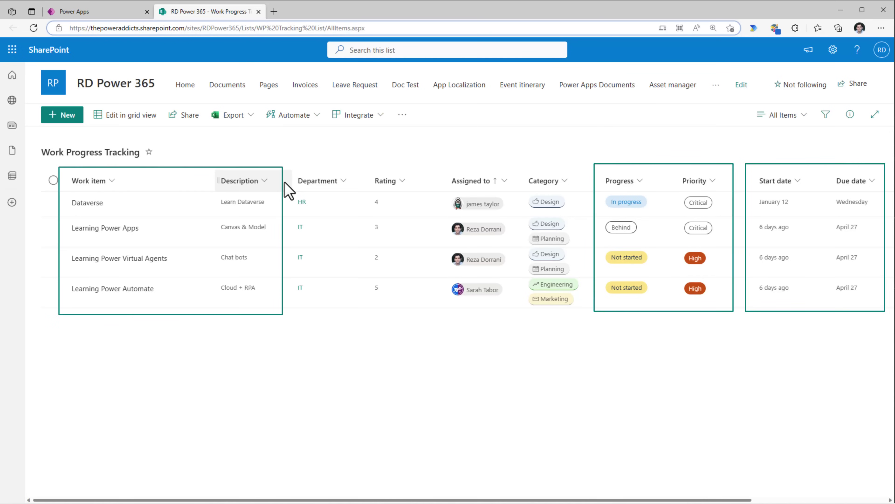
pyautogui.click(90, 12)
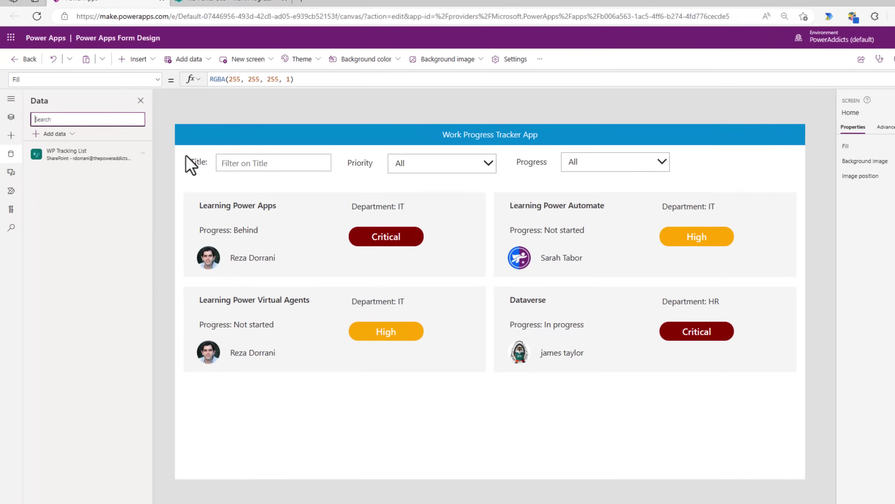
pyautogui.moveTo(56, 161)
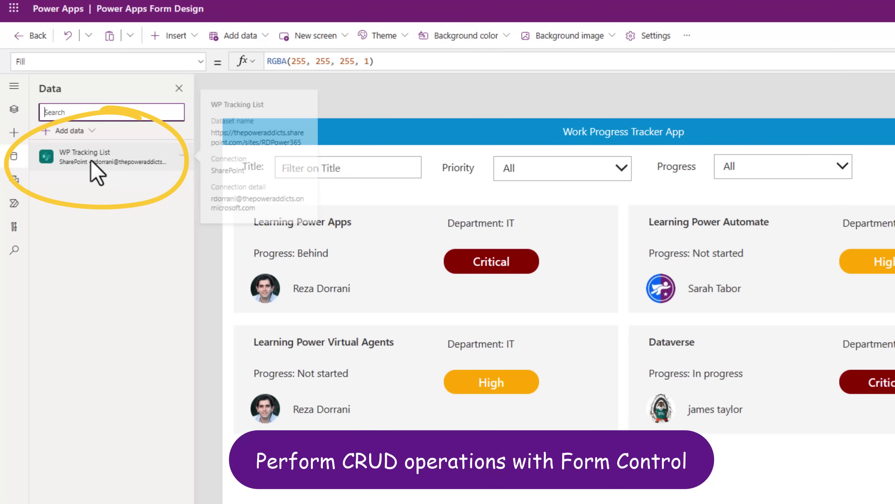
# Add a new blank screen to the app.
pyautogui.click(14, 110)
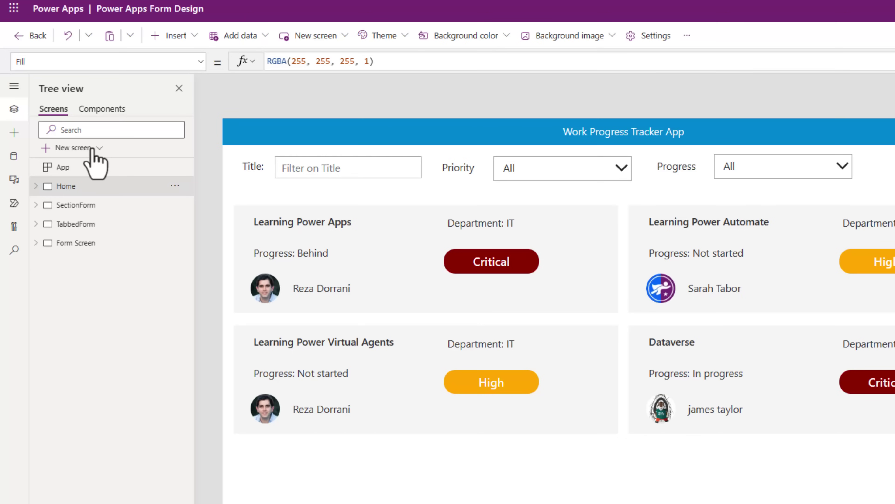
pyautogui.click(93, 149)
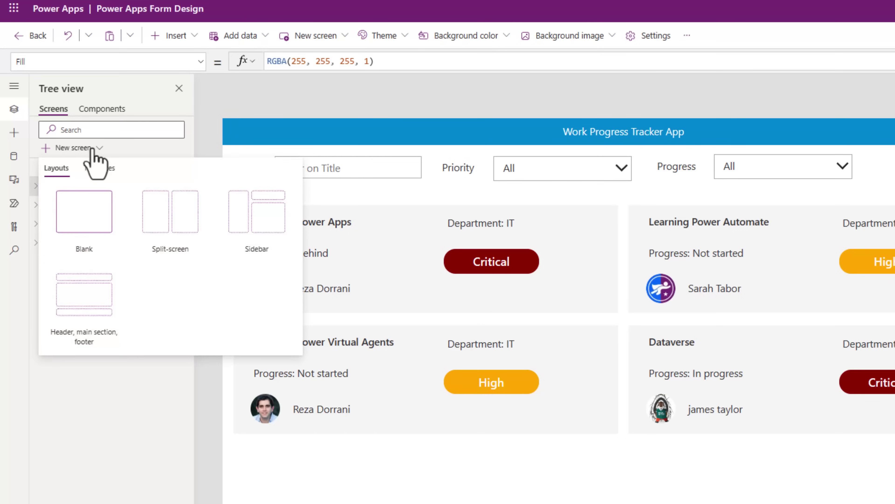
pyautogui.click(89, 233)
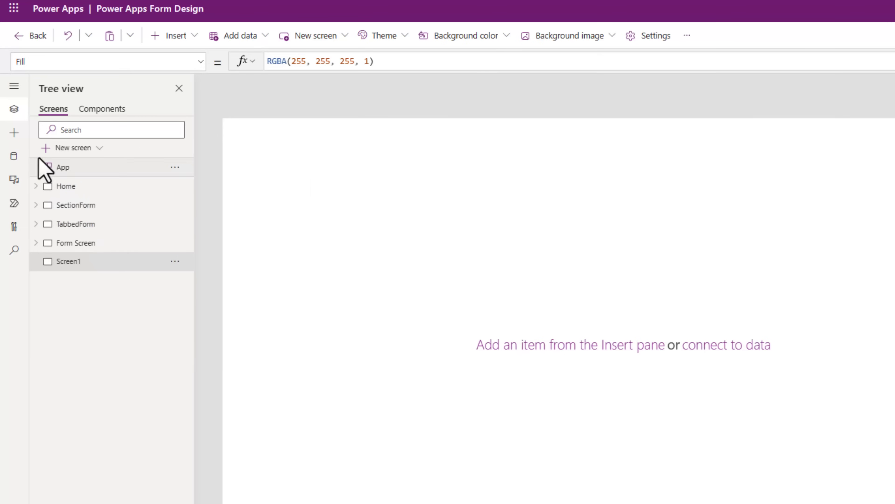
# Find the Edit form control and insert it on the new blank screen.
pyautogui.click(14, 133)
pyautogui.click(72, 111)
pyautogui.write('edit')
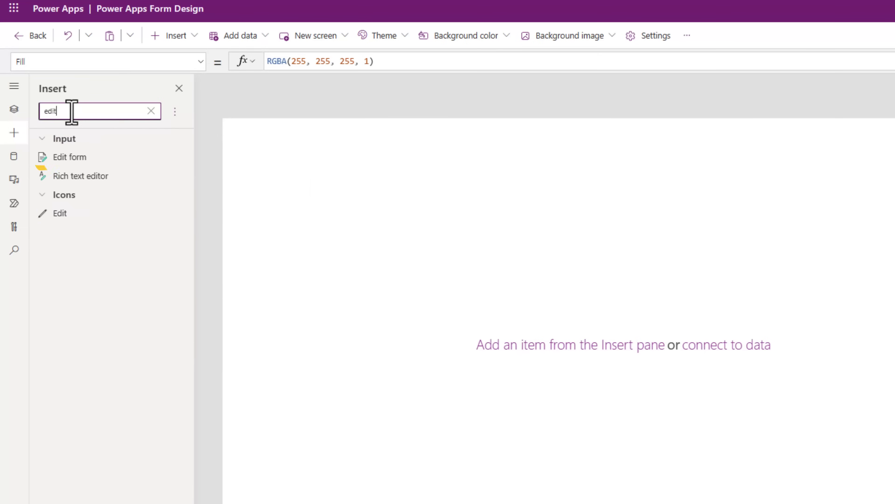
pyautogui.click(86, 158)
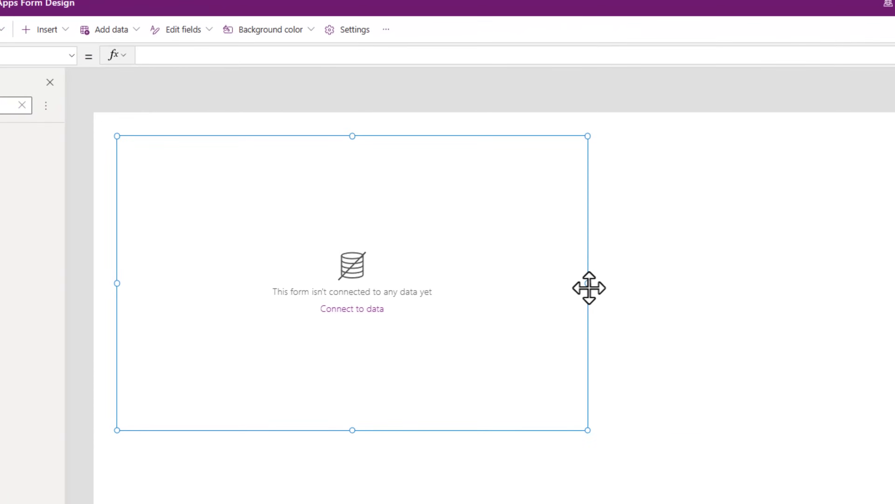
# Resize the form to about 1279 wide by 593 high and connect it to the WP Tracking List data source.
pyautogui.moveTo(589, 287); pyautogui.dragTo(872, 294)
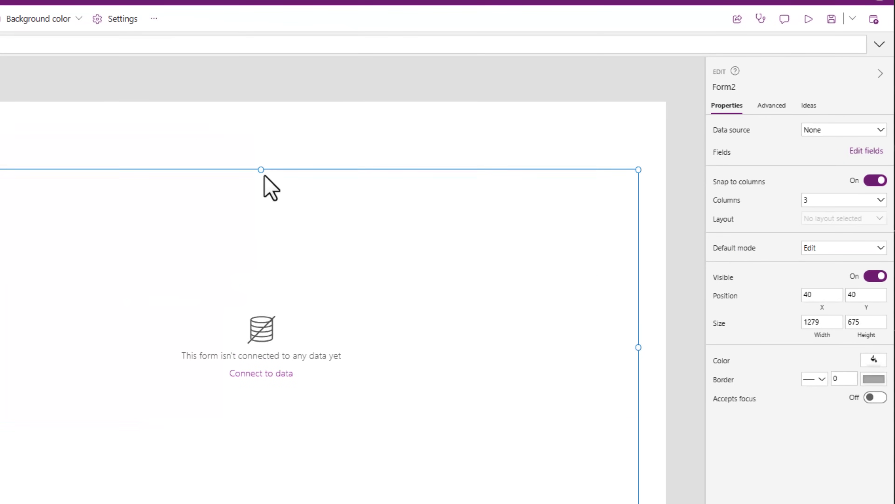
pyautogui.moveTo(268, 187); pyautogui.dragTo(268, 190)
pyautogui.click(844, 130)
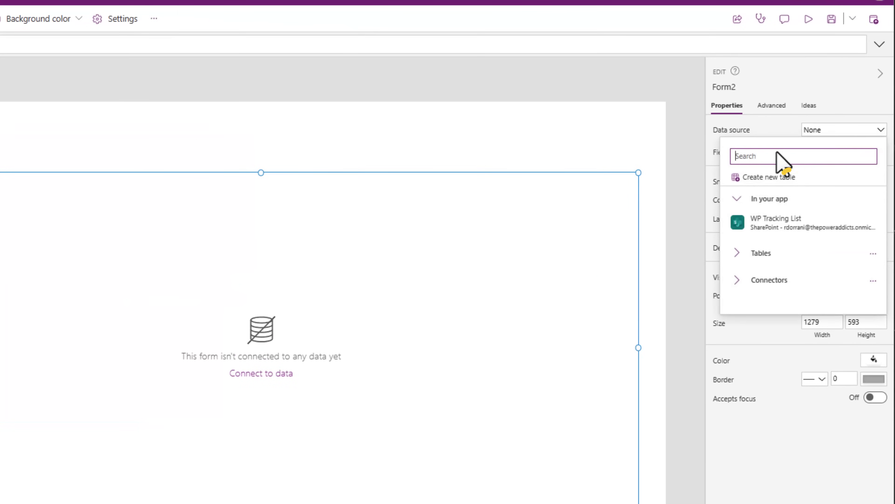
pyautogui.click(772, 240)
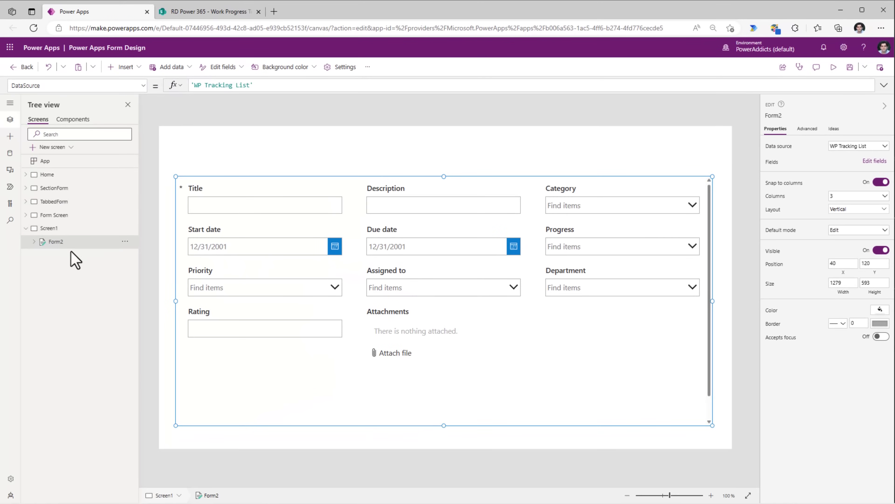
# Expand the form in the screen hierarchy and examine its data cards, from Title through Progress.
pyautogui.click(32, 242)
pyautogui.click(76, 255)
pyautogui.click(80, 269)
pyautogui.click(81, 282)
pyautogui.click(81, 295)
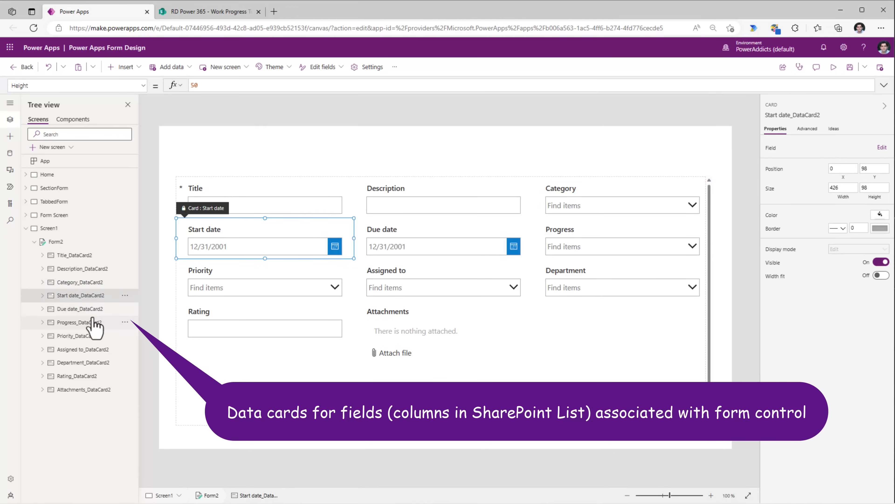
pyautogui.click(84, 322)
pyautogui.click(85, 309)
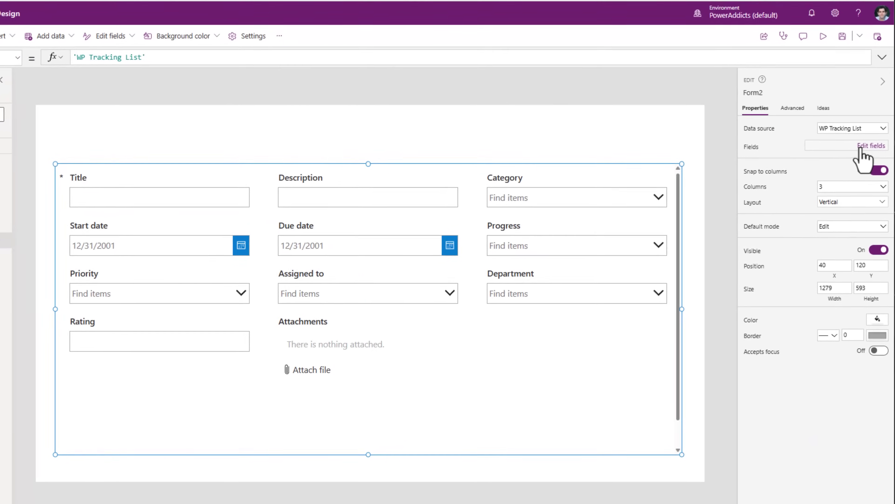
# Reorder the form's fields by moving Start date above Category, and Priority directly after Description.
pyautogui.click(863, 158)
pyautogui.moveTo(606, 185); pyautogui.dragTo(613, 166)
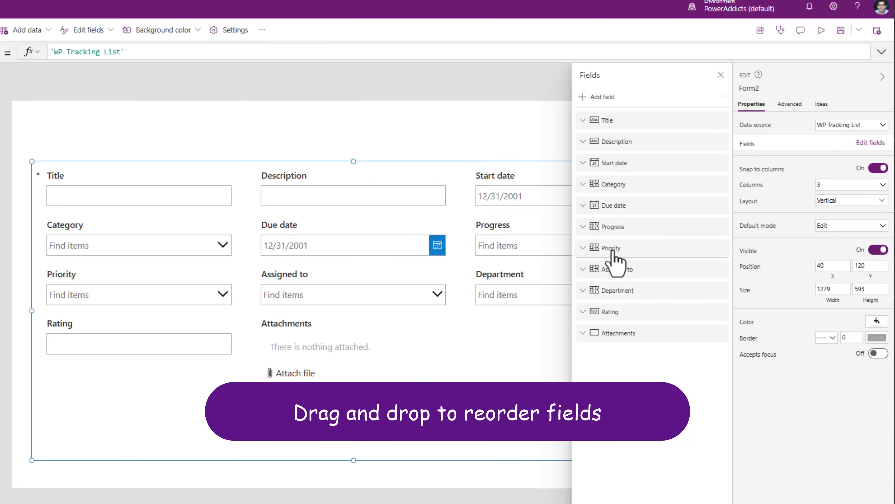
pyautogui.moveTo(614, 251); pyautogui.dragTo(619, 169)
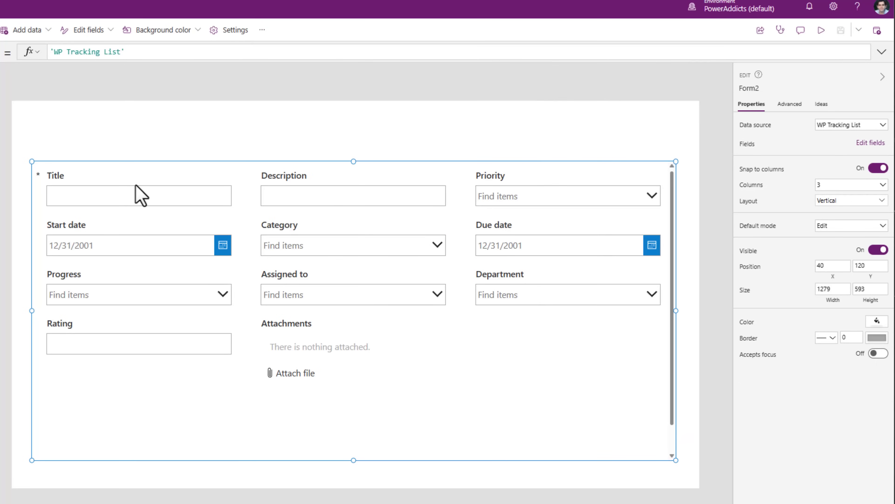
# Inspect the Title card's required-field star, error message and data value controls.
pyautogui.click(132, 180)
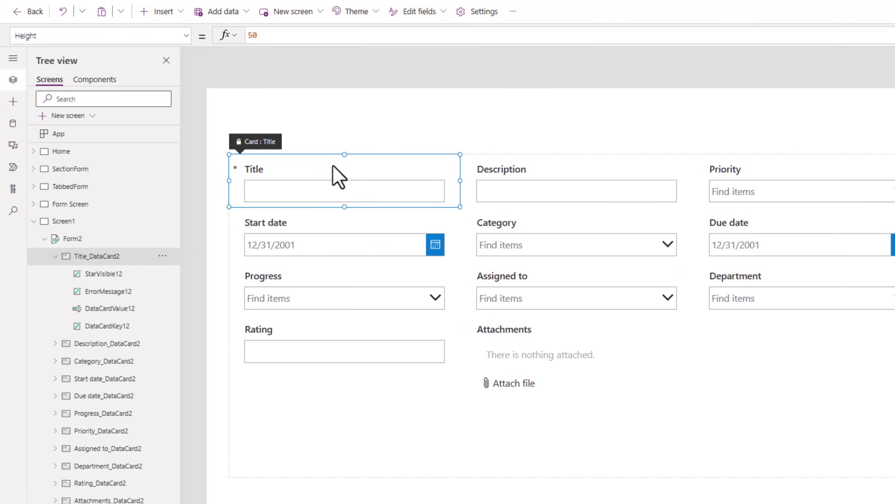
pyautogui.click(113, 274)
pyautogui.click(116, 291)
pyautogui.click(112, 277)
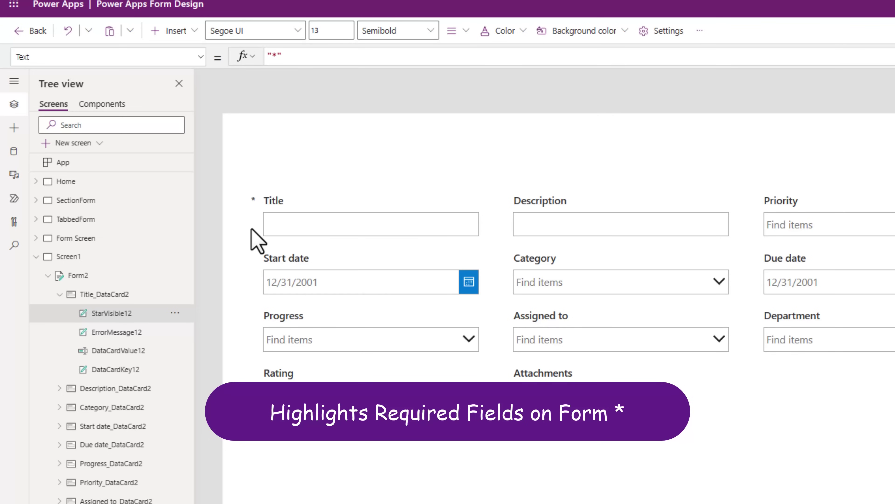
pyautogui.click(125, 335)
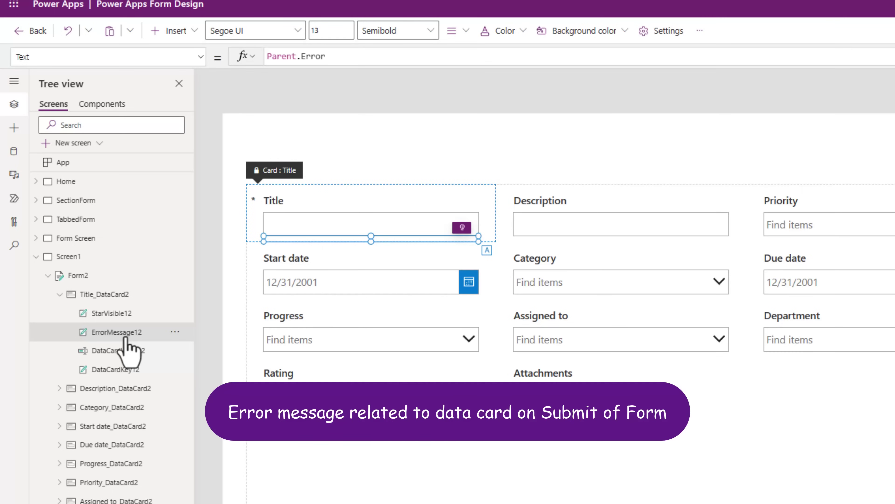
pyautogui.click(135, 351)
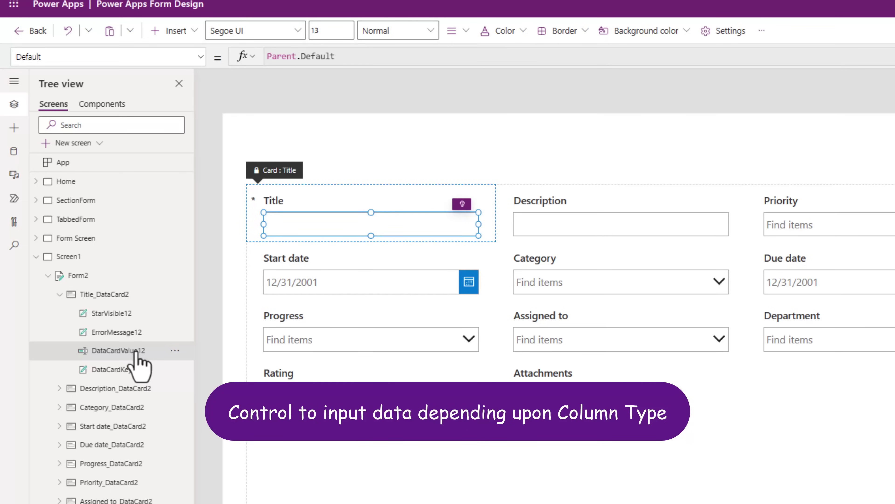
# Examine the Priority and Start date input controls on the form, and the Title card's key label.
pyautogui.click(368, 249)
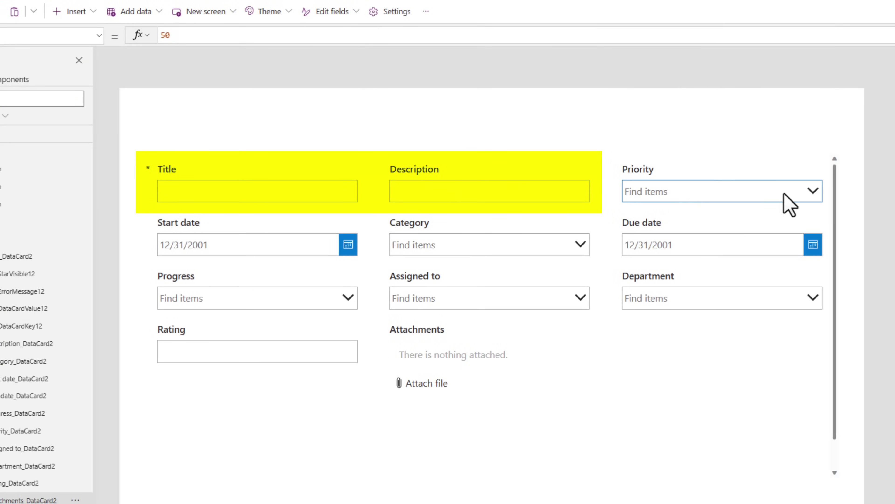
pyautogui.click(813, 192)
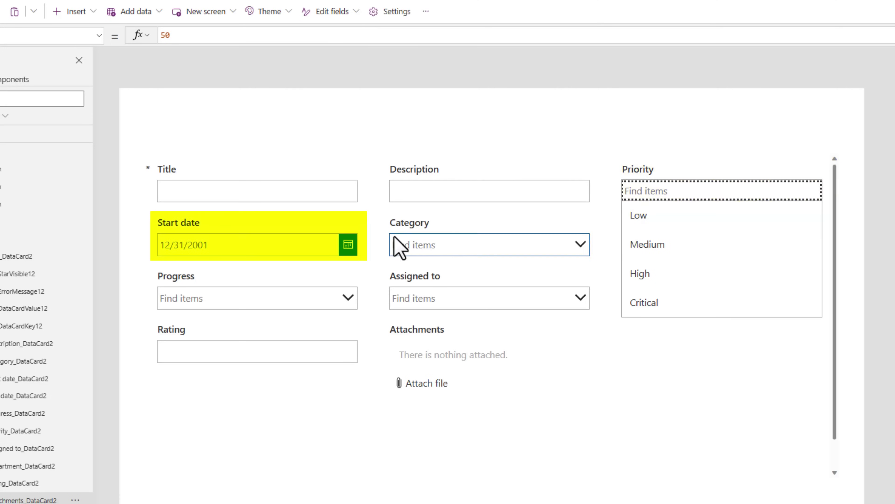
pyautogui.click(349, 247)
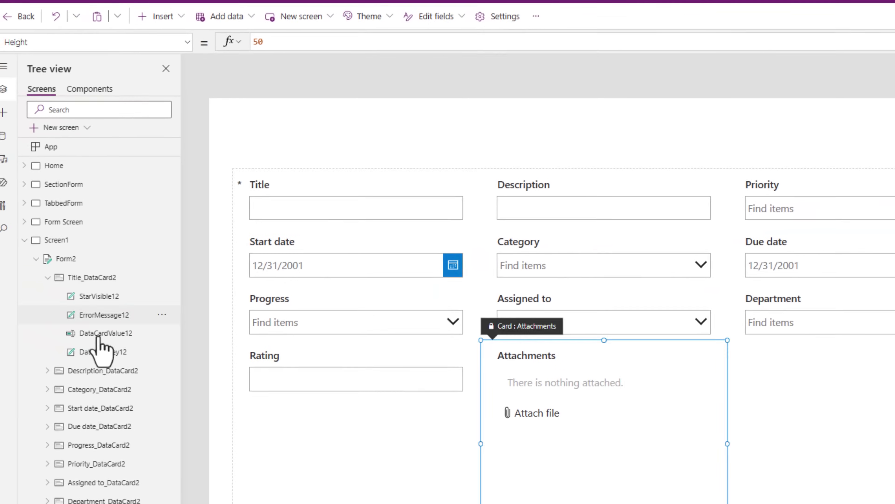
pyautogui.click(106, 351)
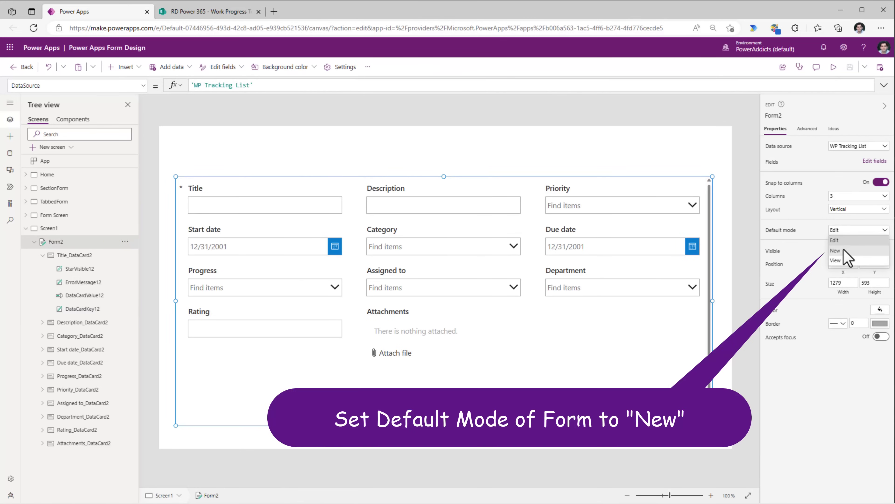
# Set the form's default mode to New, preview the app, and return to editing.
pyautogui.click(848, 254)
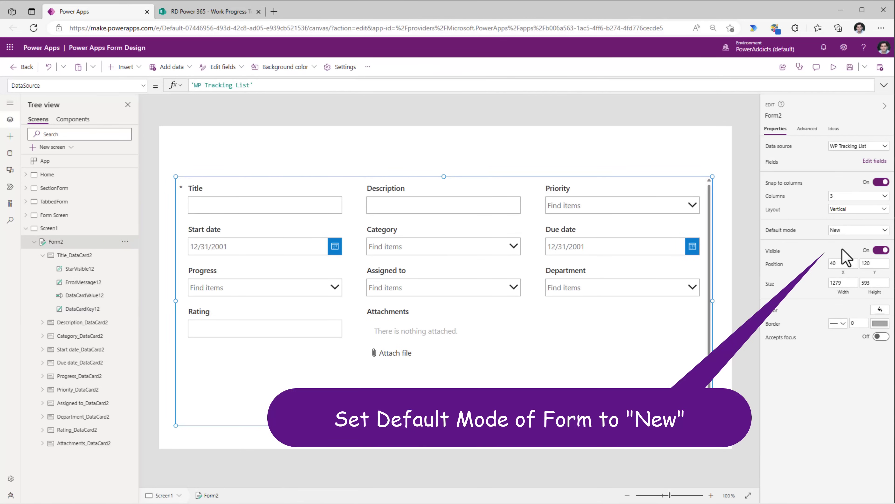
pyautogui.click(833, 67)
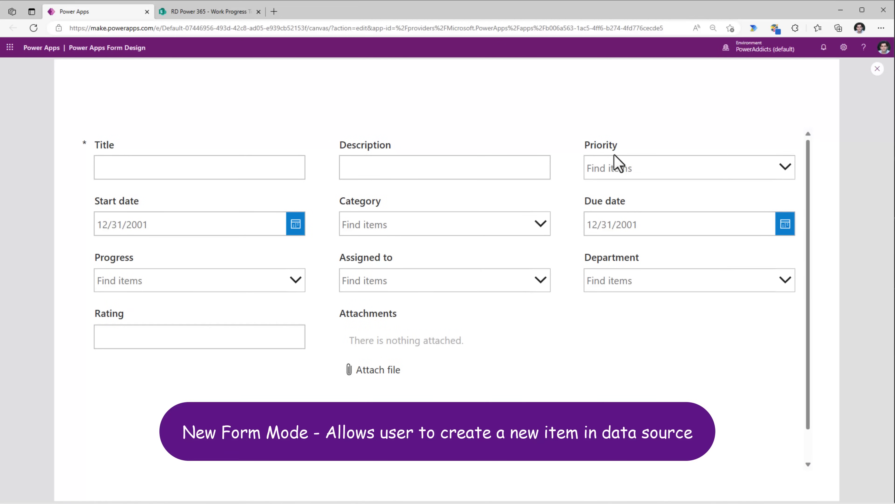
pyautogui.press('Escape')
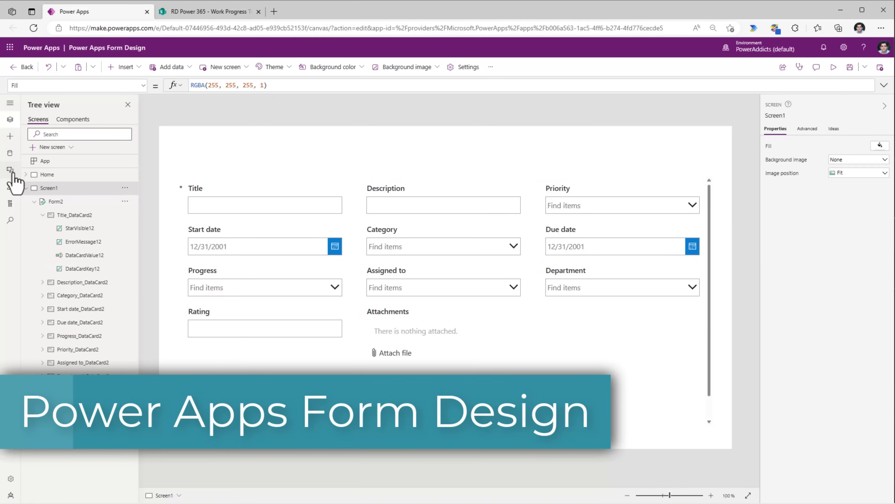
# View the images uploaded to the app's media.
pyautogui.click(11, 171)
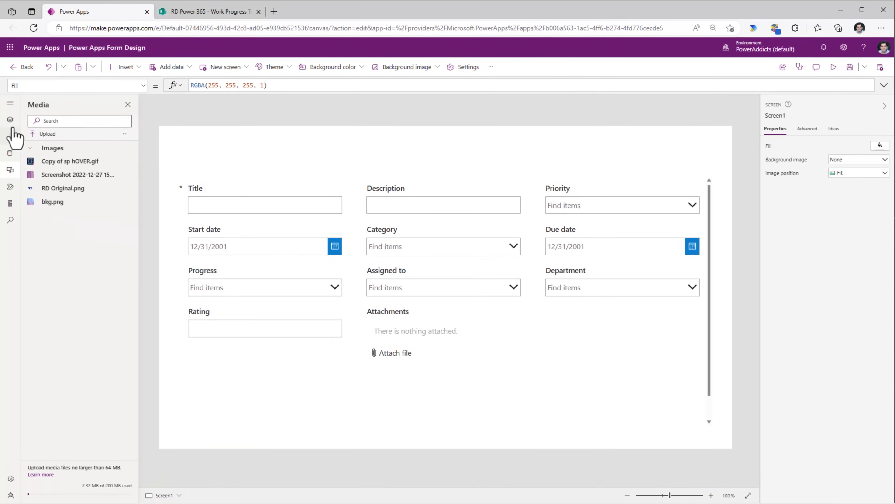
# Set the screen's background image to bkg with its image position set to Fill.
pyautogui.click(11, 113)
pyautogui.click(841, 160)
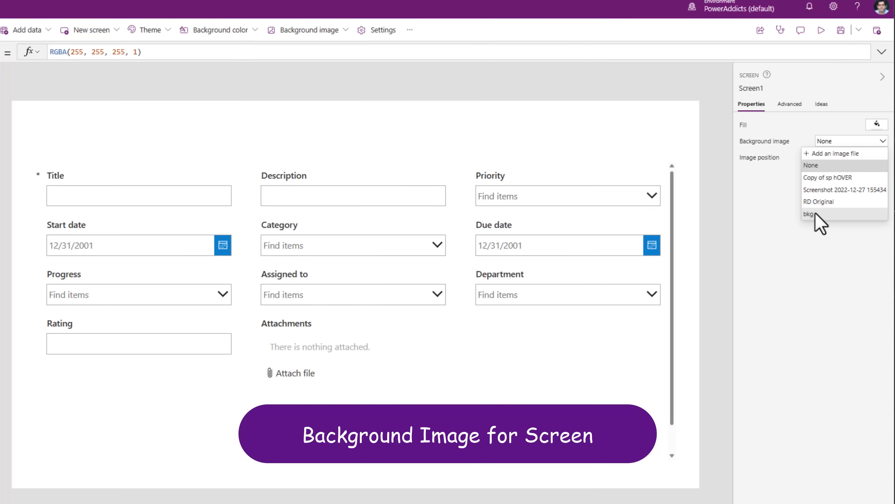
pyautogui.click(814, 214)
pyautogui.click(834, 158)
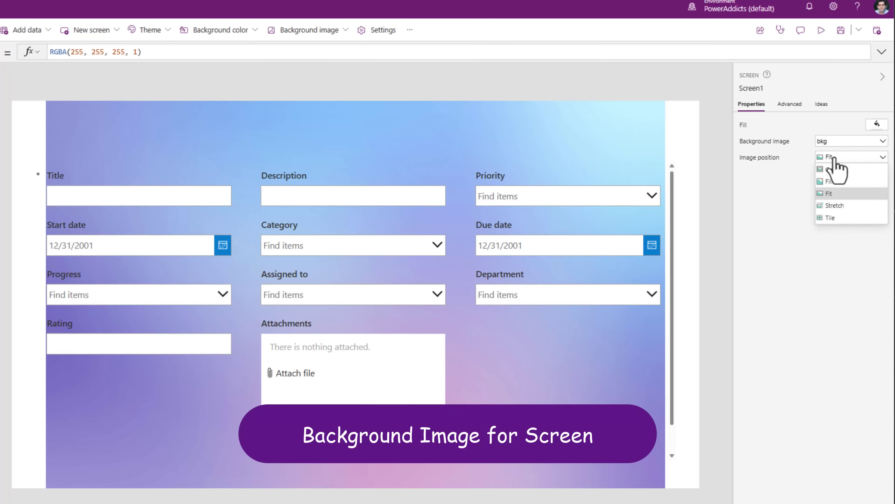
pyautogui.click(834, 183)
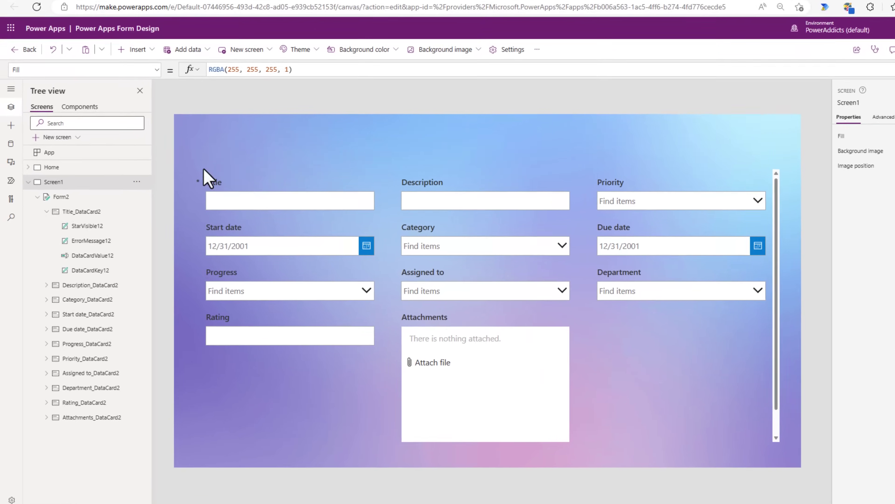
# Paste the header group with logo, title and user details onto Screen1 and examine its controls.
pyautogui.hotkey('ctrl', 'v')
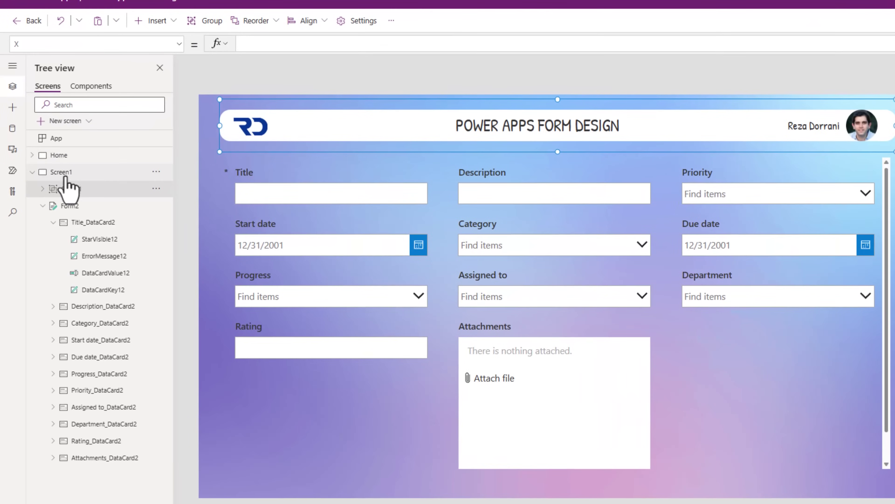
pyautogui.click(42, 188)
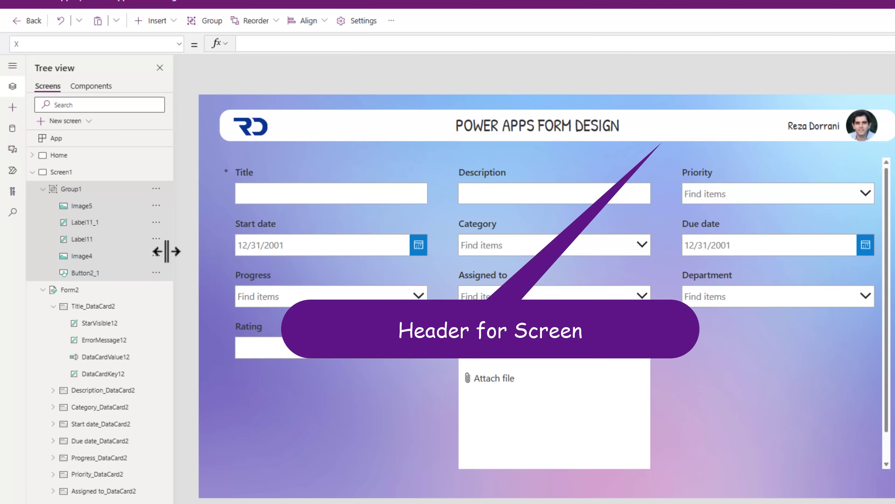
pyautogui.click(126, 270)
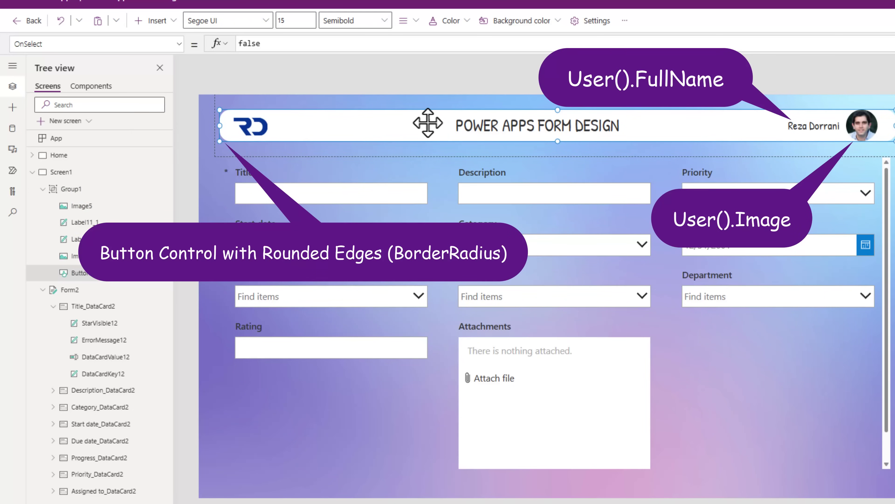
pyautogui.click(504, 124)
# Try a white fill on the form and return it to a transparent fill.
pyautogui.click(293, 304)
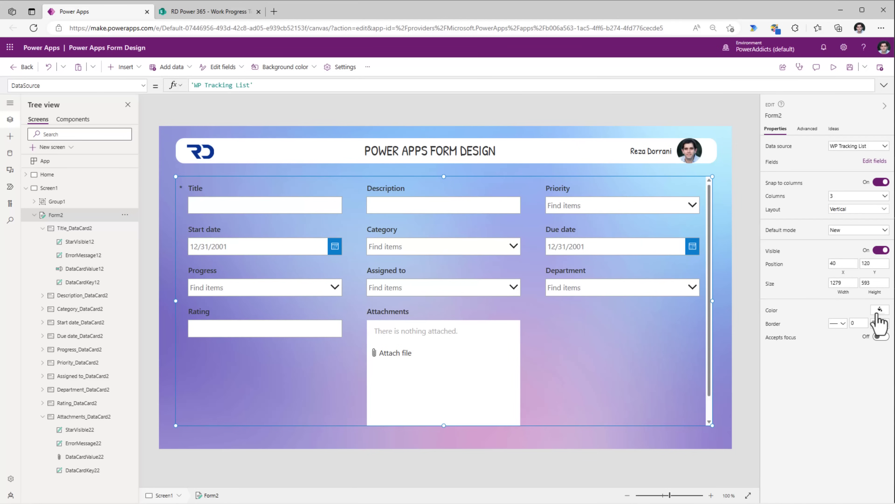
pyautogui.click(879, 311)
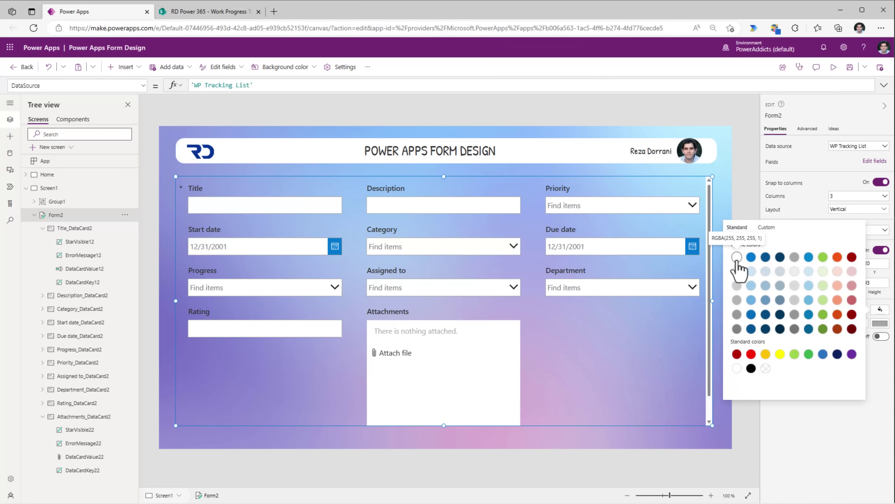
pyautogui.click(737, 260)
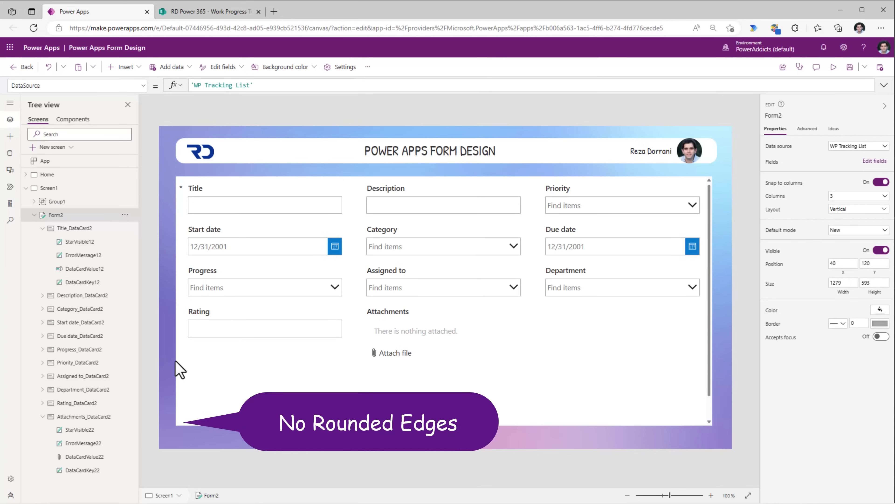
pyautogui.click(879, 322)
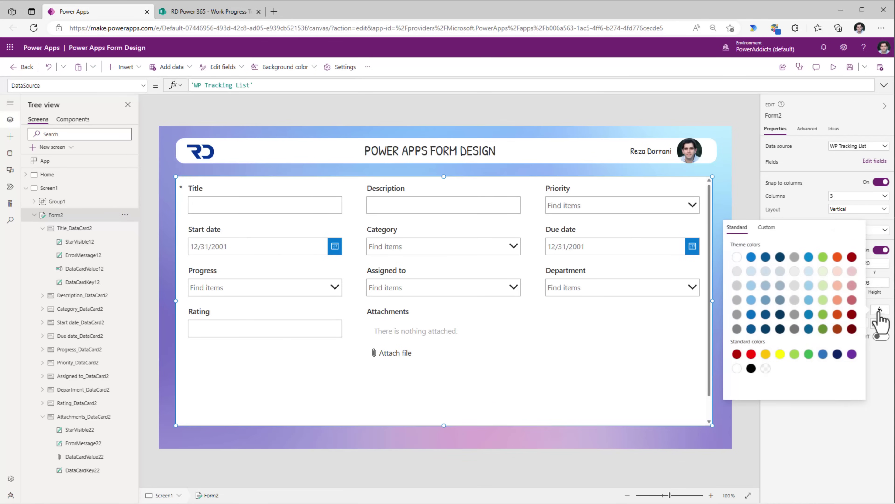
pyautogui.click(765, 368)
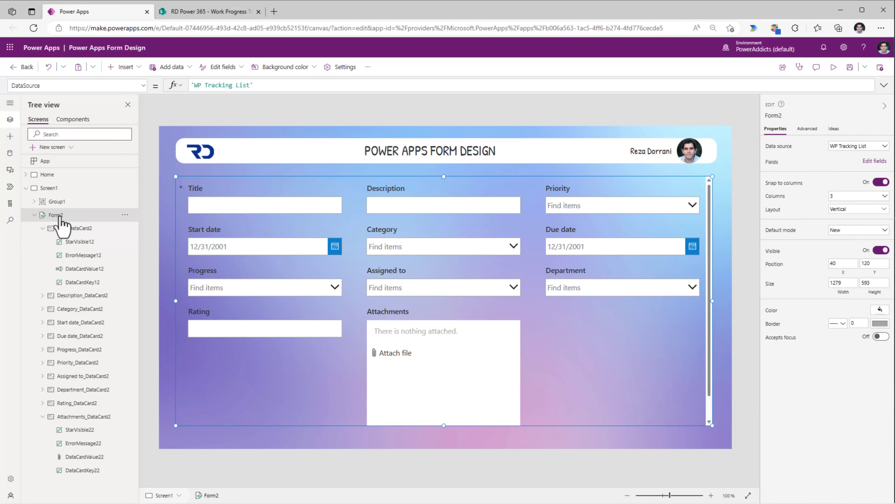
# Insert a button control on Screen1 and place it just below the header, over the form's Title field.
pyautogui.click(10, 137)
pyautogui.click(62, 120)
pyautogui.write('but')
pyautogui.click(65, 153)
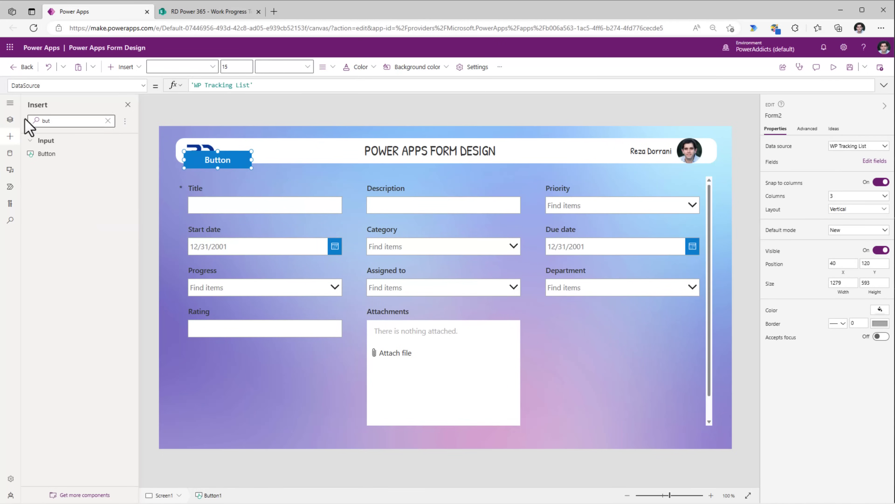
pyautogui.click(10, 119)
pyautogui.moveTo(234, 164); pyautogui.dragTo(230, 188)
# Set the new button's Fill property to White.
pyautogui.click(15, 62)
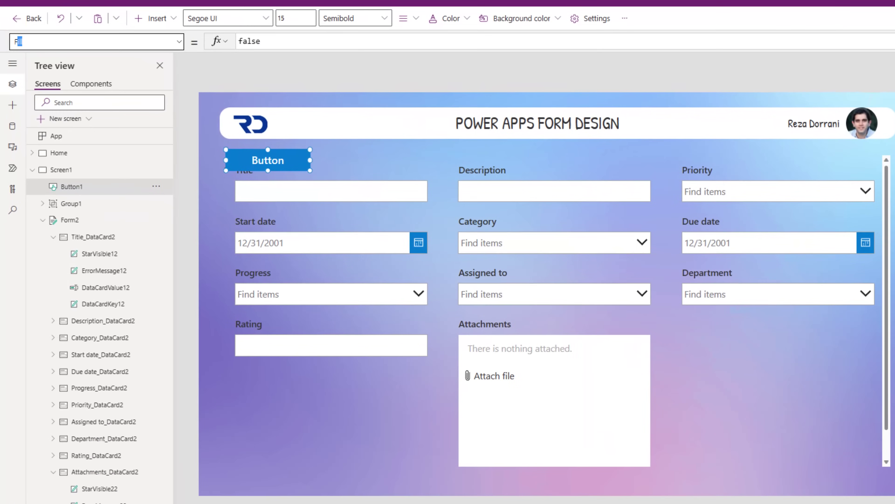
pyautogui.write('fill')
pyautogui.press('Return')
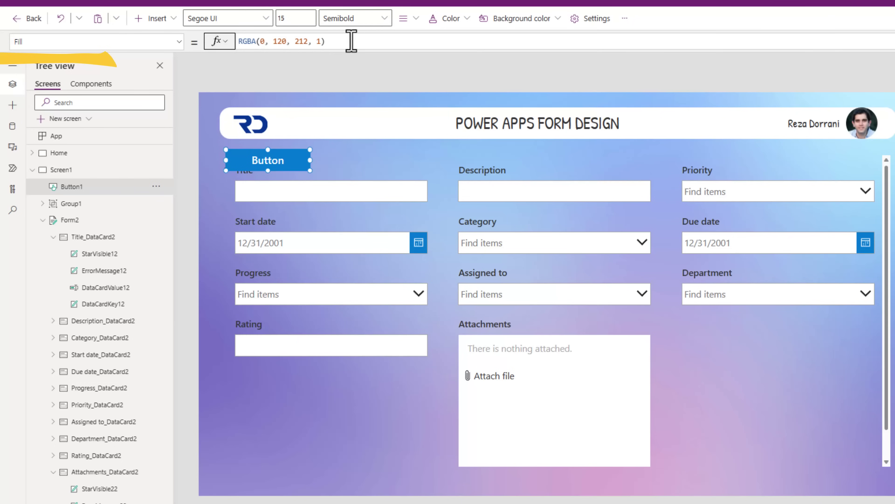
pyautogui.hotkey('ctrl', 'a')
pyautogui.press('BackSpace')
pyautogui.write('White')
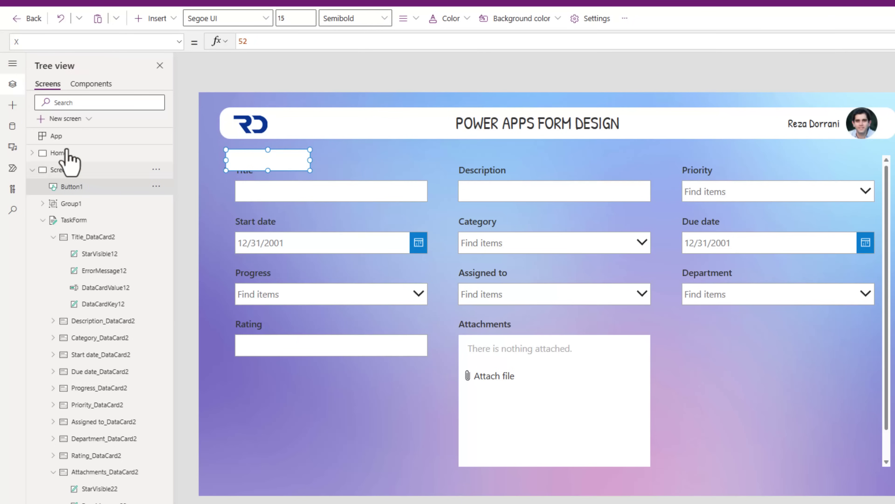
# Bind the button's X to TaskForm.X and its Y to TaskForm.Y.
pyautogui.click(216, 39)
pyautogui.write('taskForm.x')
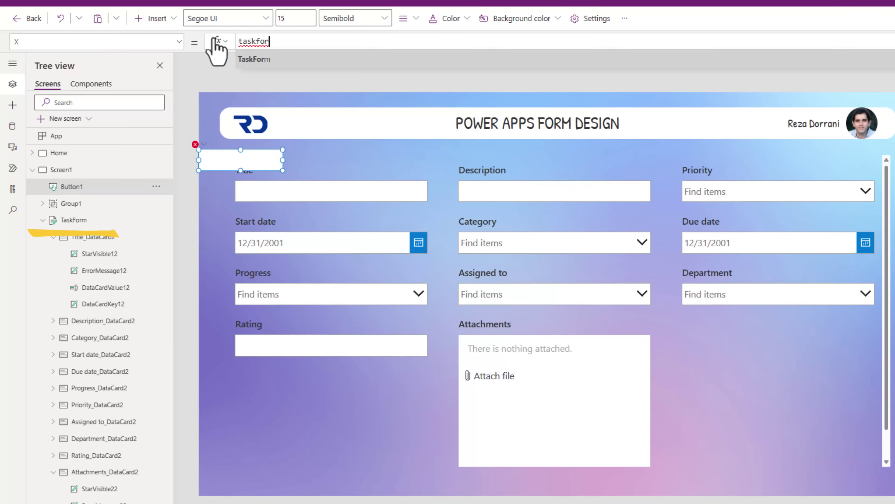
pyautogui.press('Return')
pyautogui.write('Y')
pyautogui.press('Return')
pyautogui.click(270, 40)
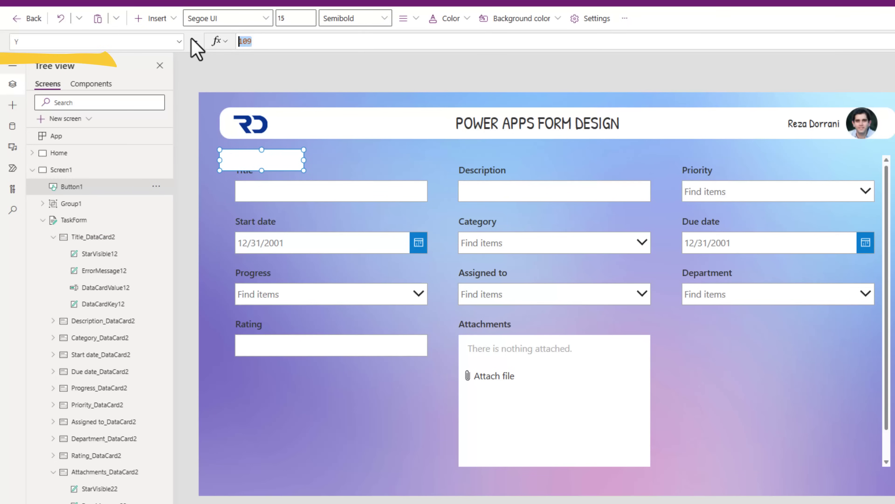
pyautogui.write('taskForm.y')
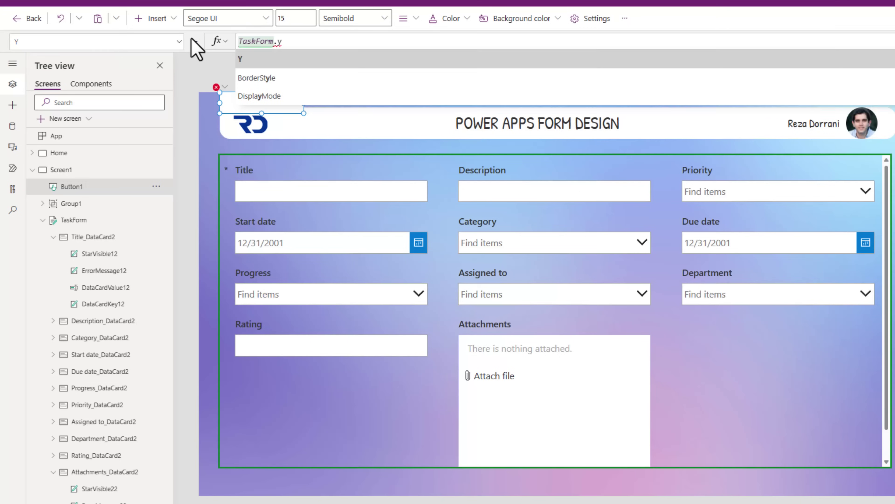
# Bind the button's Width to TaskForm.Width and its Height to TaskForm.Height.
pyautogui.click(134, 42)
pyautogui.write('Width')
pyautogui.press('Return')
pyautogui.write('TaskForm.Width')
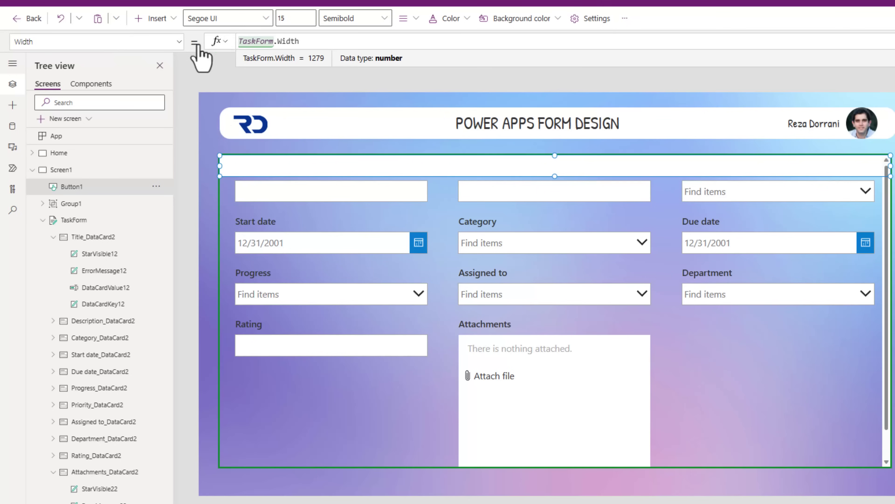
pyautogui.hotkey('shift', 'Tab')
pyautogui.write('H')
pyautogui.press('Tab')
pyautogui.write('TaskForm.')
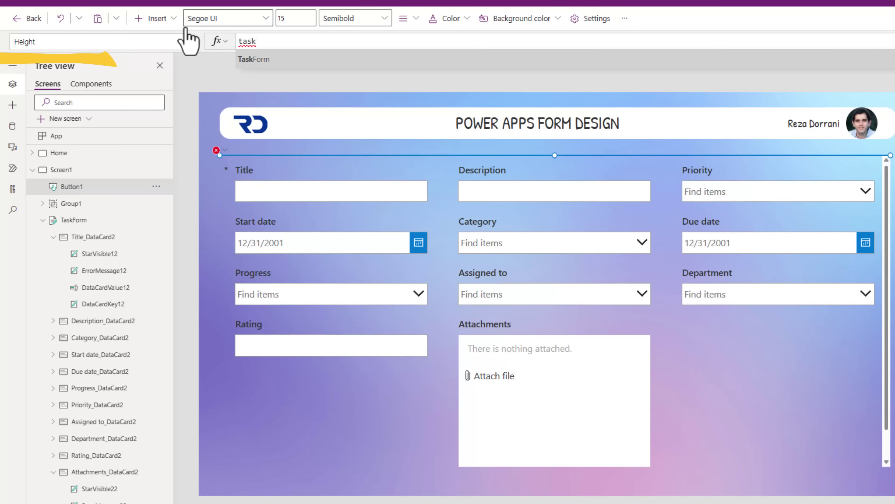
pyautogui.write('Height')
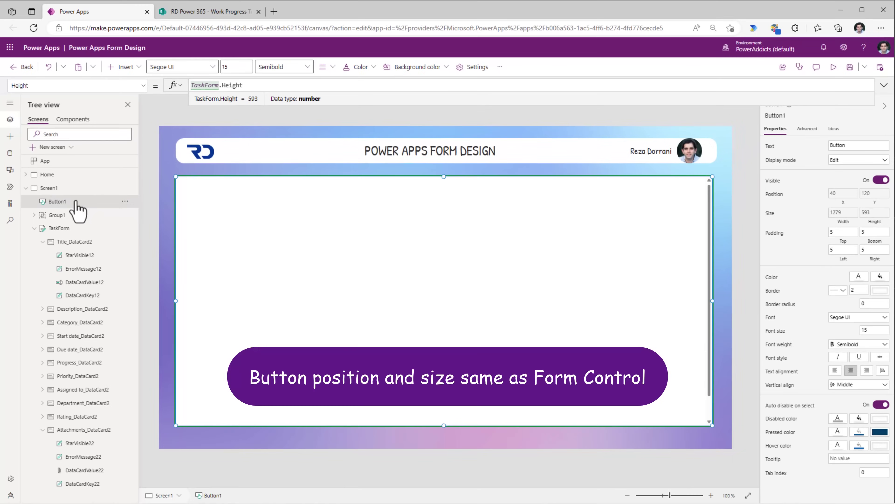
# Set the background button's display mode to View and send it to the back, behind the form.
pyautogui.click(841, 161)
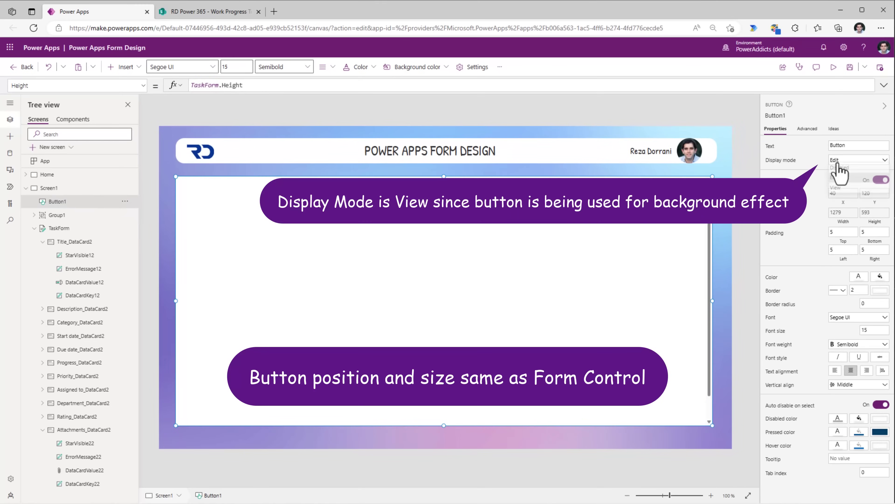
pyautogui.click(837, 191)
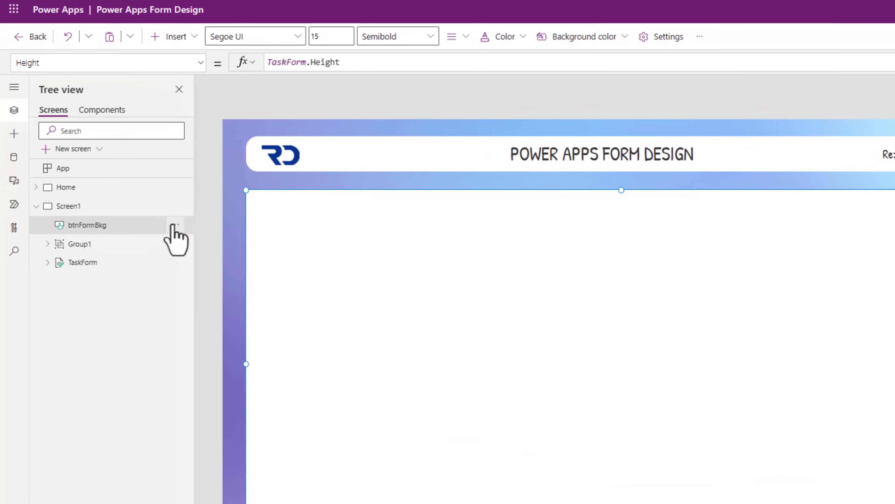
pyautogui.click(174, 225)
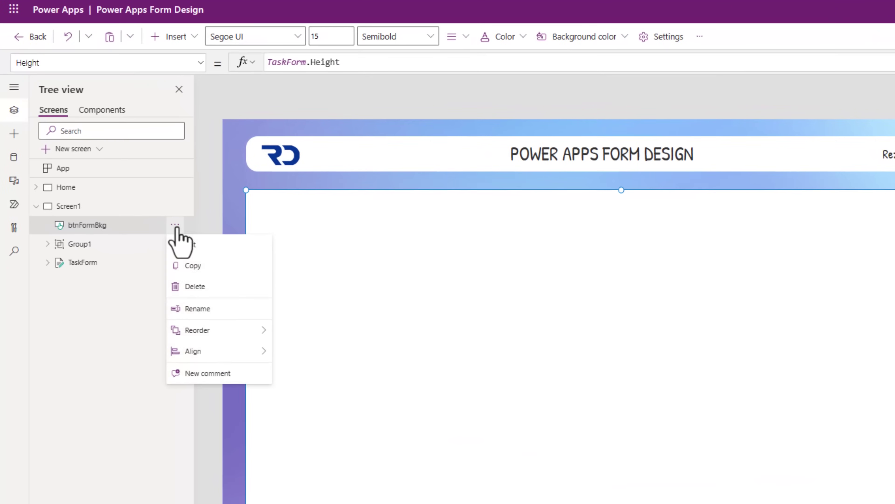
pyautogui.moveTo(222, 330)
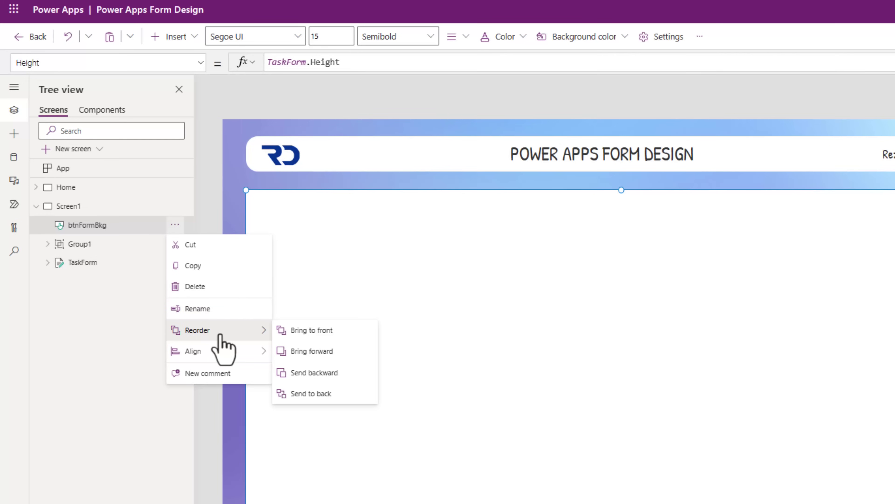
pyautogui.click(307, 393)
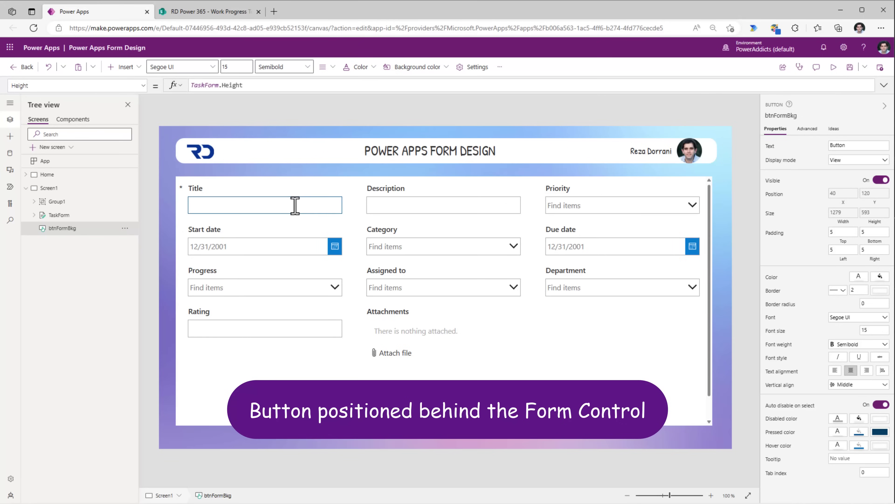
# Give the btnFormBkg button a border radius of 20.
pyautogui.click(39, 227)
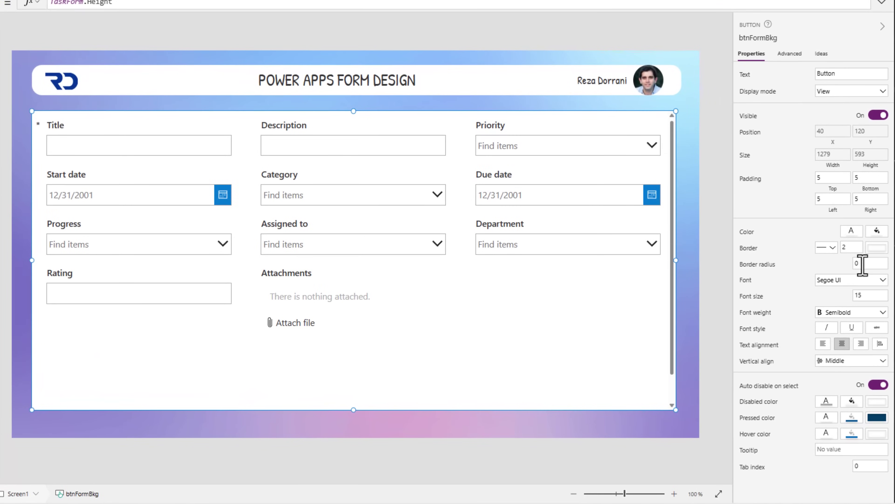
pyautogui.click(862, 264)
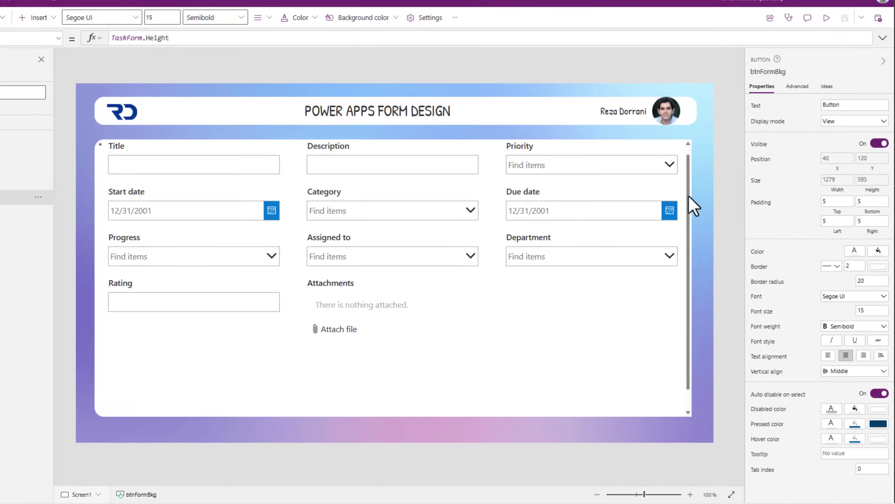
pyautogui.scroll(-2, 671, 226)
pyautogui.scroll(2, 710, 240)
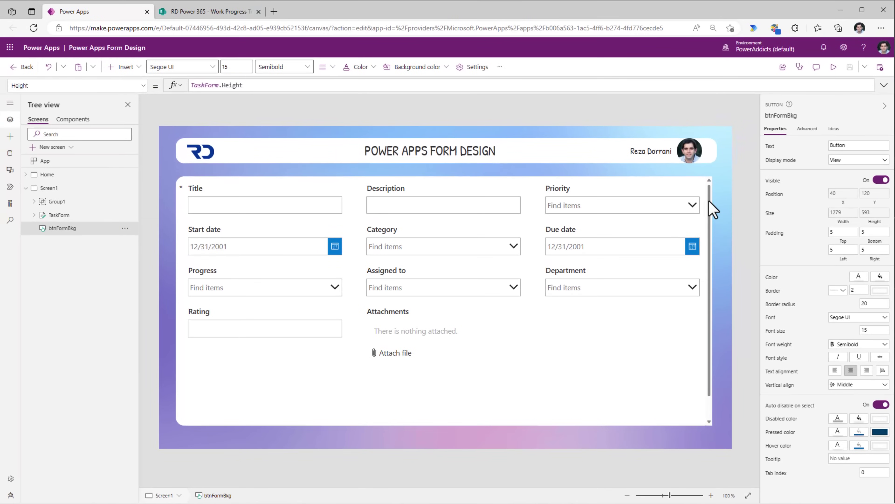
# Set btnFormBkg's Height to TaskForm.Height+30 and its Y to TaskForm.Y-15.
pyautogui.click(59, 229)
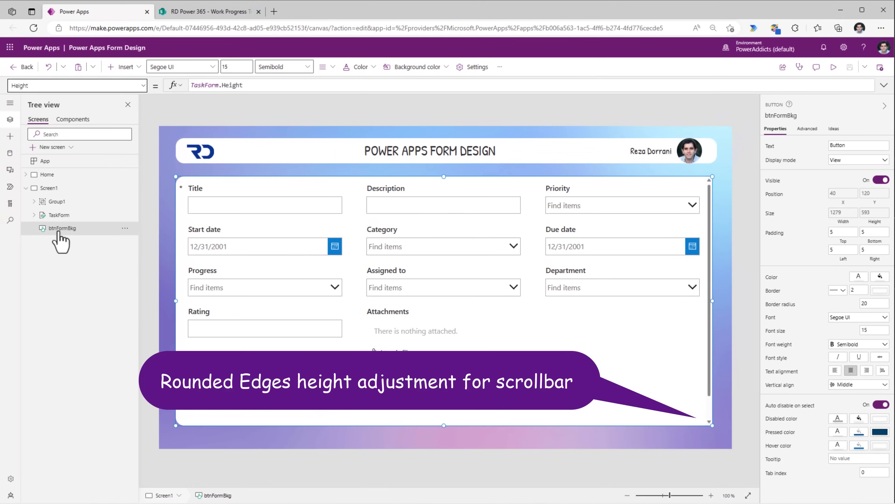
pyautogui.write('+30')
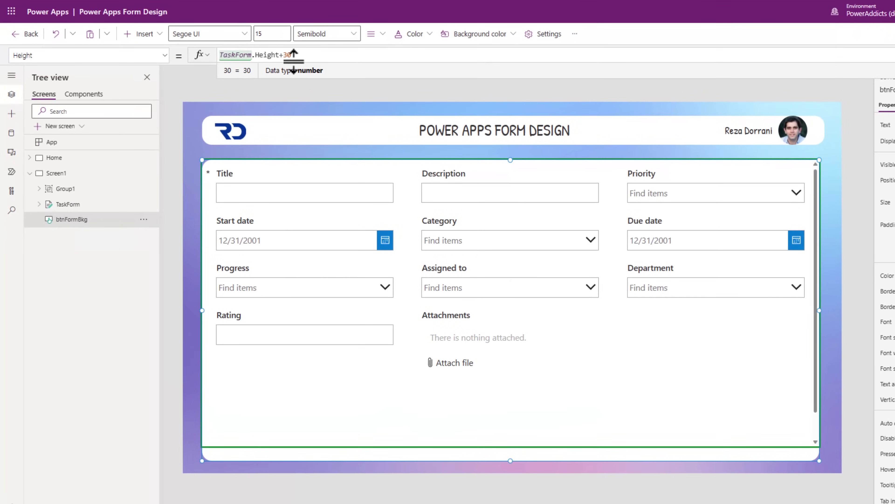
pyautogui.click(64, 54)
pyautogui.write('Y')
pyautogui.click(282, 54)
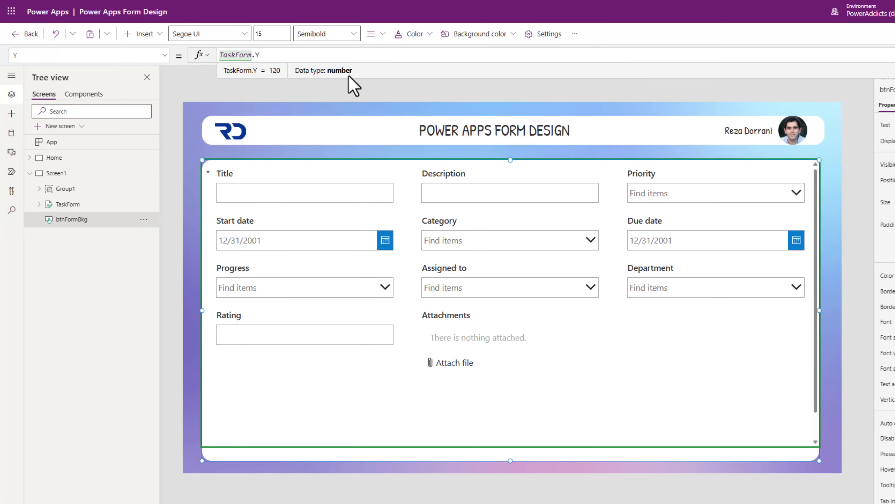
pyautogui.write('-15')
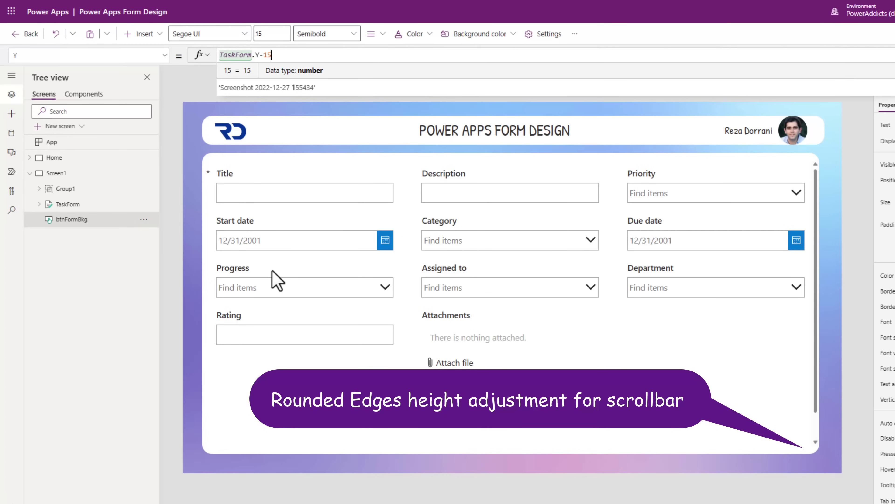
# Narrow TaskForm by moving its left edge inward, past the header's left end.
pyautogui.click(206, 305)
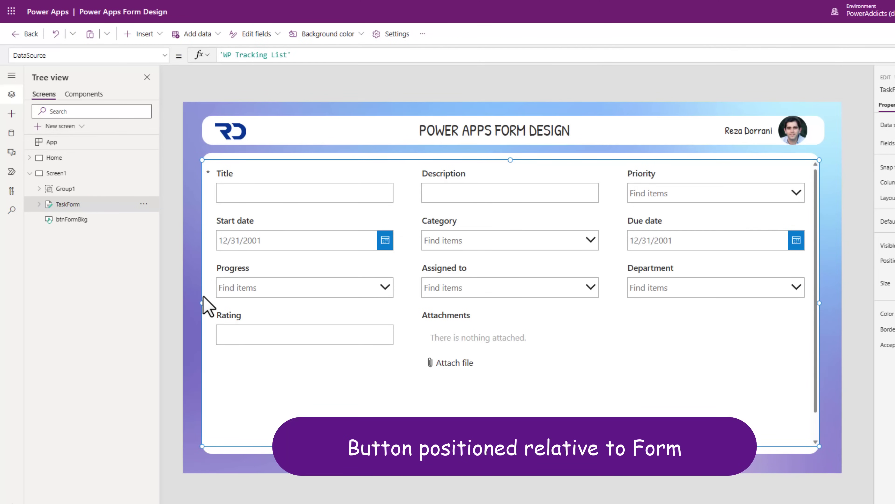
pyautogui.moveTo(201, 302); pyautogui.dragTo(234, 306)
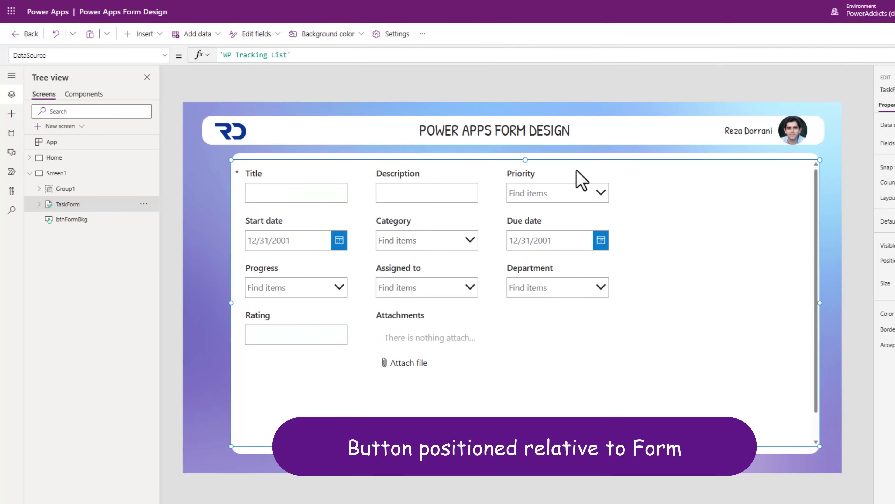
# Resize TaskForm to test its backdrop, ending at position X 47, Y 139 with width 1278 and height 574.
pyautogui.moveTo(526, 160)
pyautogui.mouseDown()
pyautogui.moveTo(530, 261)
pyautogui.moveTo(529, 160)
pyautogui.mouseUp()
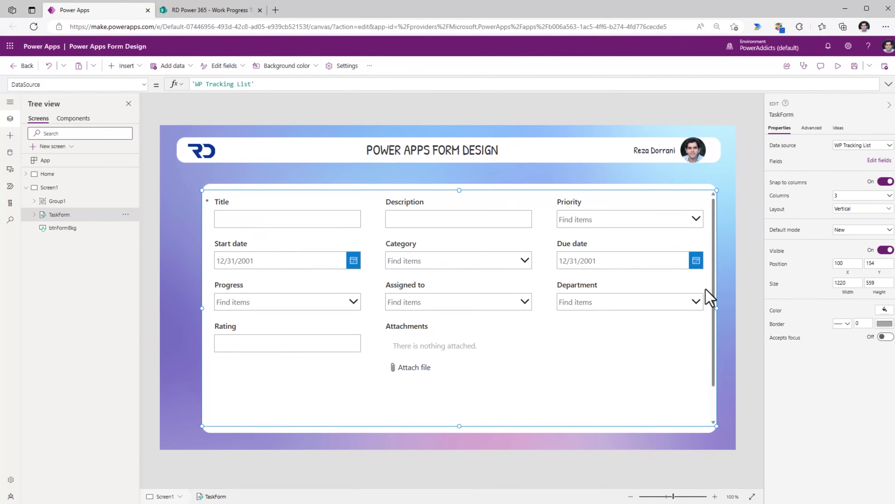
pyautogui.moveTo(717, 308); pyautogui.dragTo(605, 310)
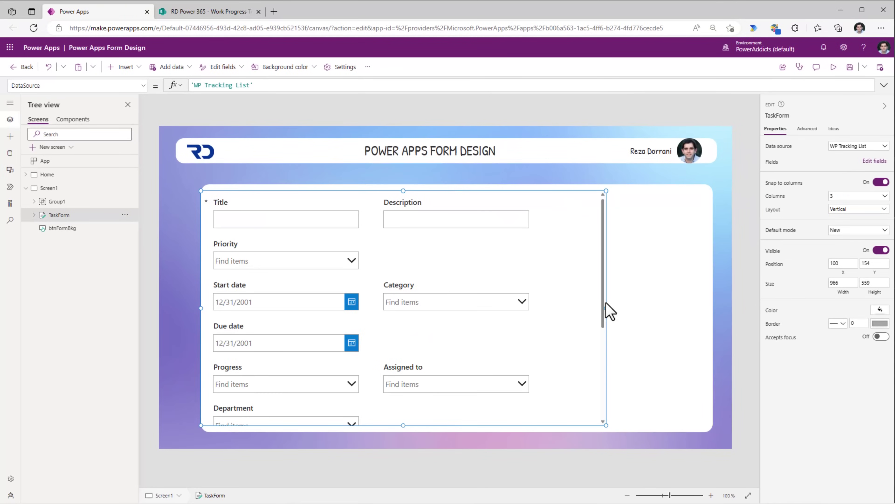
pyautogui.click(653, 310)
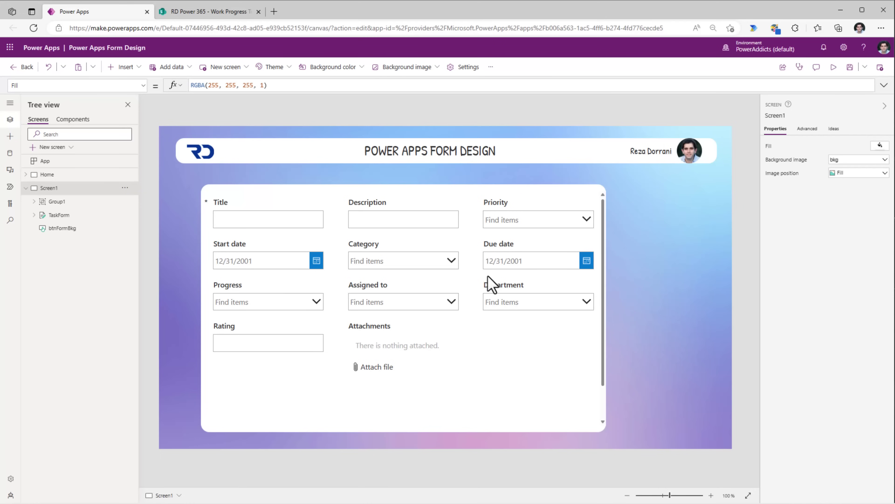
pyautogui.click(334, 222)
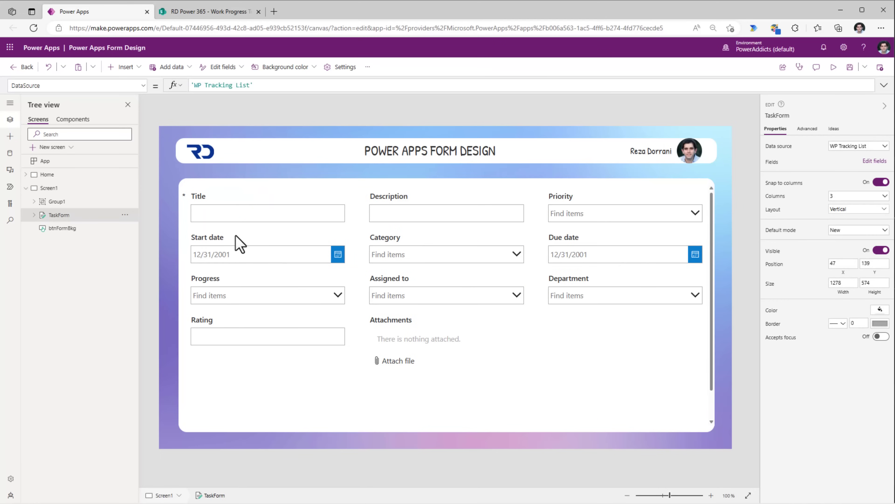
# Unlock the Category data card and set its Required property to true.
pyautogui.click(75, 248)
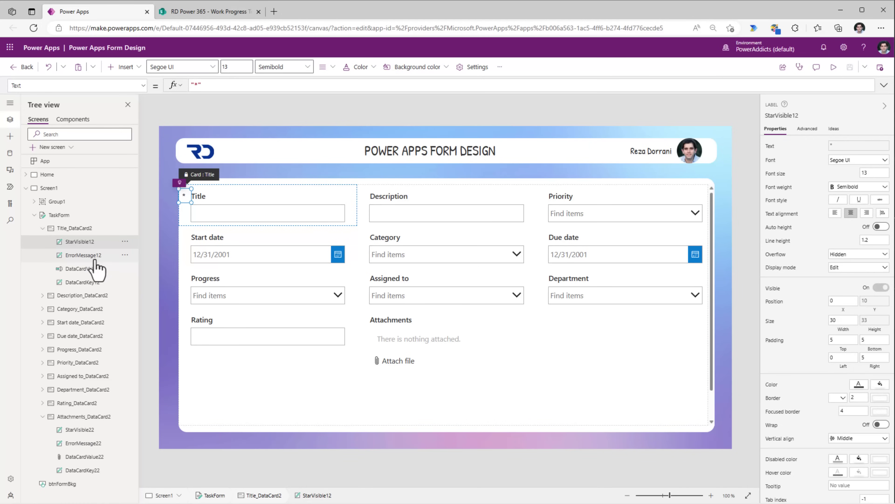
pyautogui.click(401, 242)
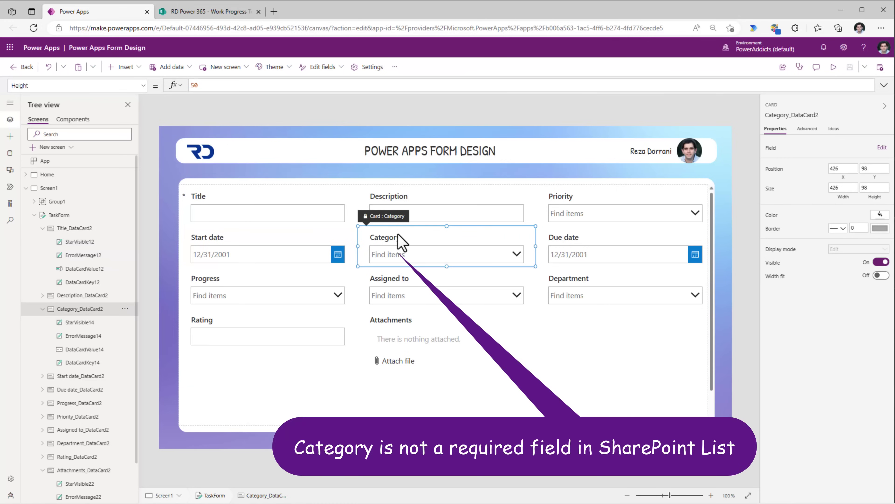
pyautogui.click(807, 128)
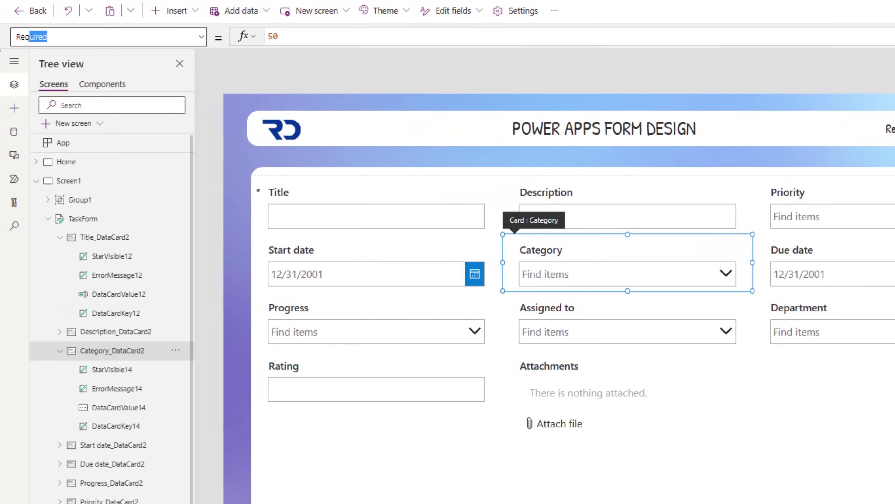
pyautogui.press('Return')
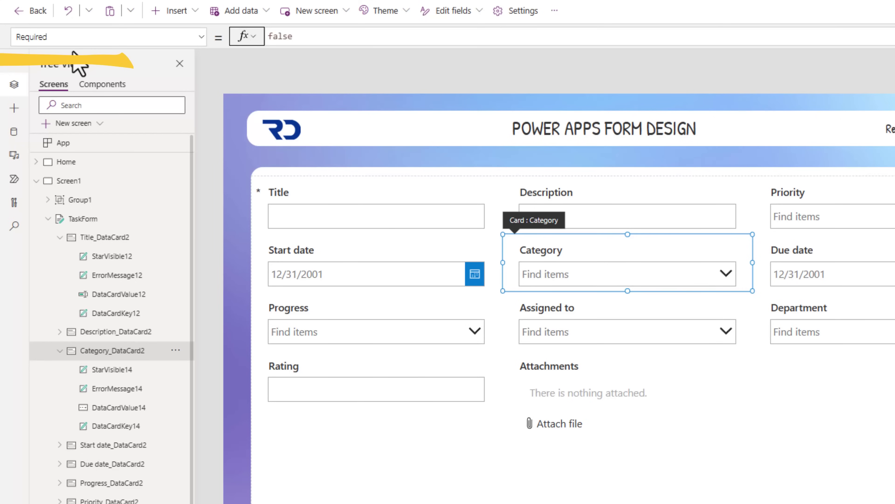
pyautogui.moveTo(326, 35); pyautogui.dragTo(221, 42)
pyautogui.write('true')
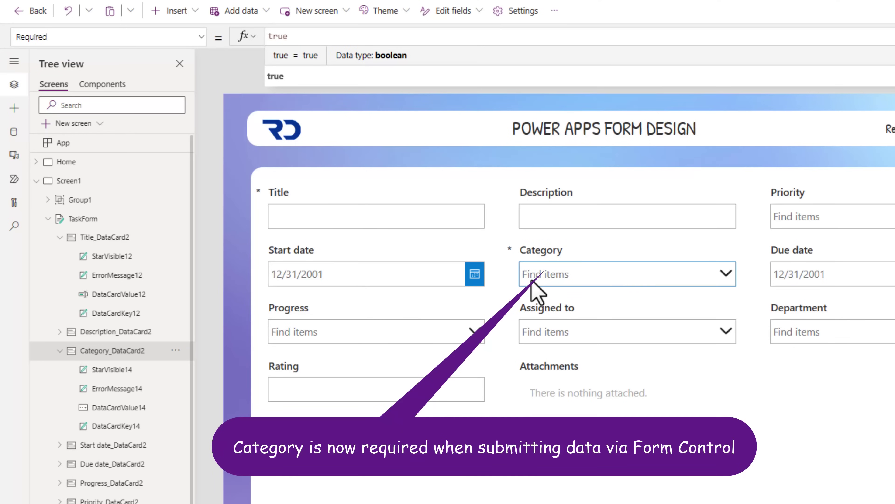
pyautogui.click(490, 348)
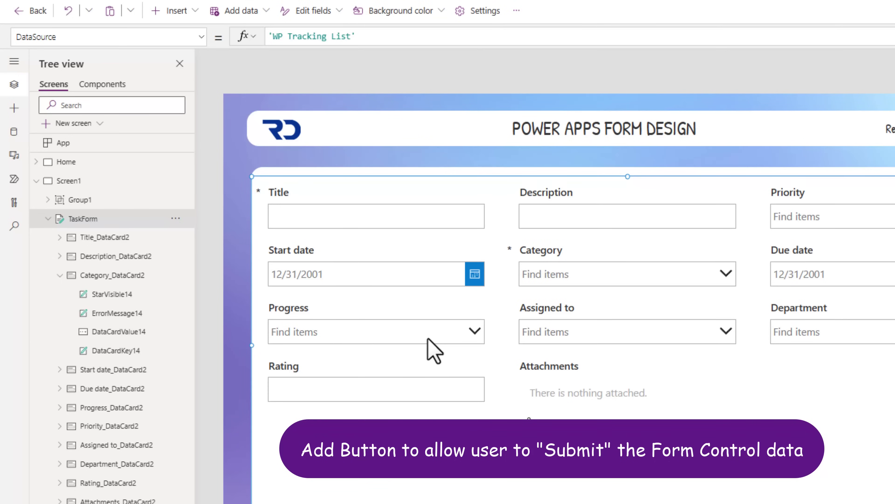
# Add a button labelled Submit to Screen1 and place it centred near the form's lower edge.
pyautogui.click(106, 181)
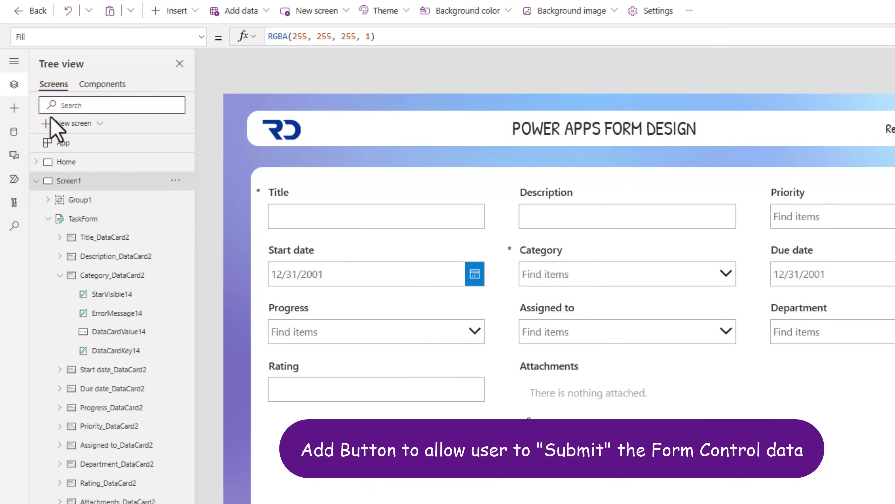
pyautogui.click(21, 110)
pyautogui.click(72, 87)
pyautogui.write('but')
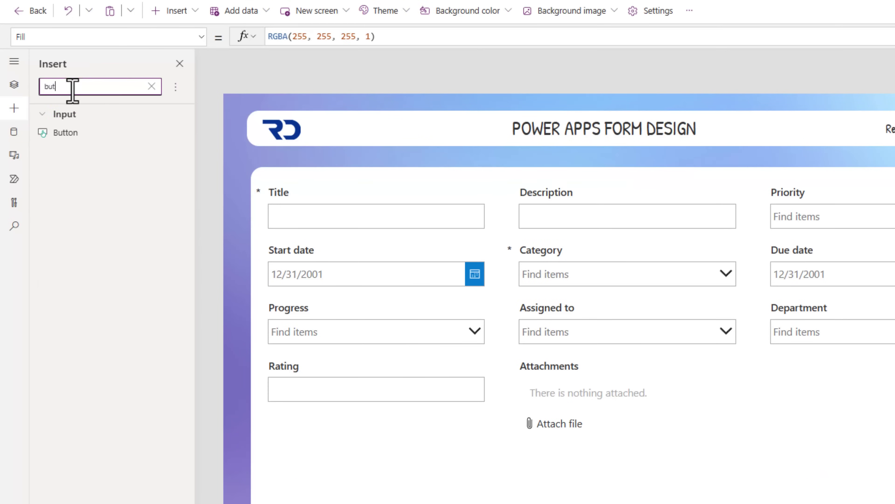
pyautogui.click(66, 133)
pyautogui.moveTo(314, 138); pyautogui.dragTo(622, 502)
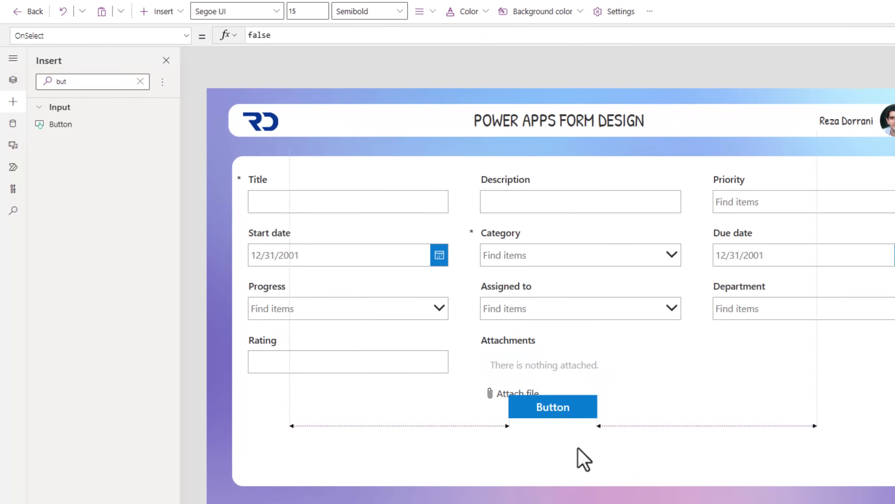
pyautogui.moveTo(576, 465); pyautogui.dragTo(576, 466)
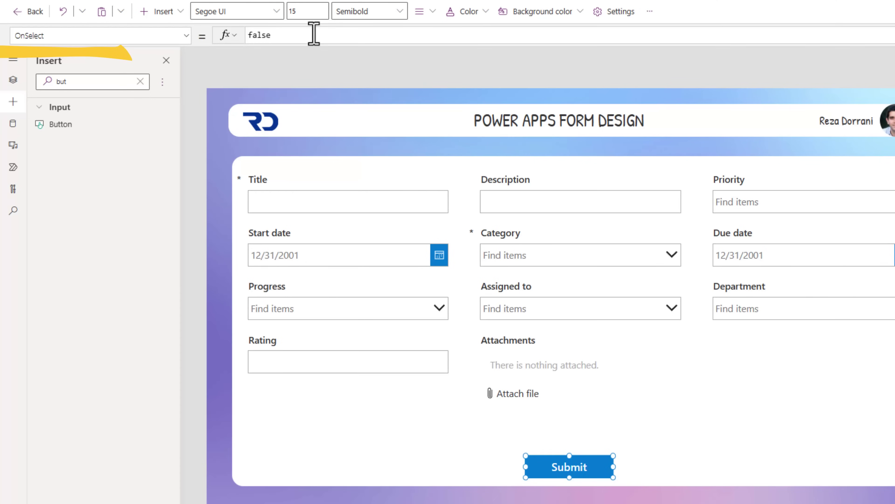
# Set the Submit button's OnSelect to SubmitForm(TaskForm) and test it with the form left empty.
pyautogui.moveTo(314, 35); pyautogui.dragTo(196, 31)
pyautogui.write('SubmitForm(')
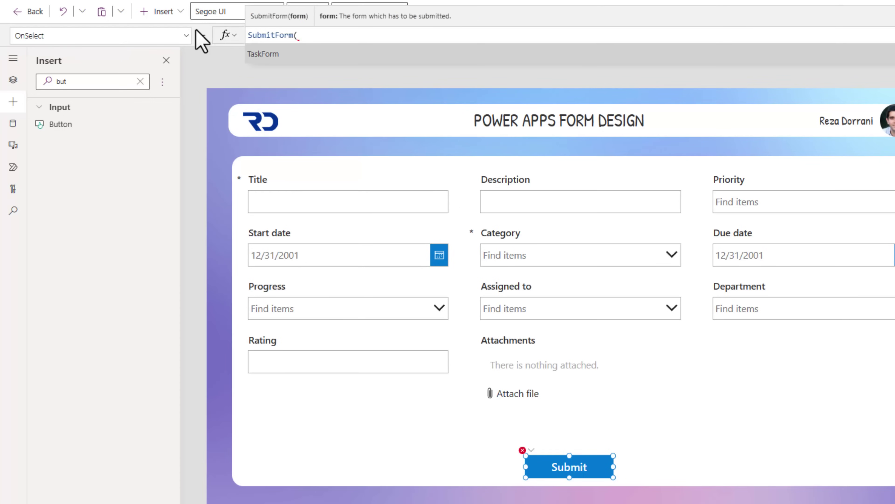
pyautogui.click(311, 53)
pyautogui.write(')')
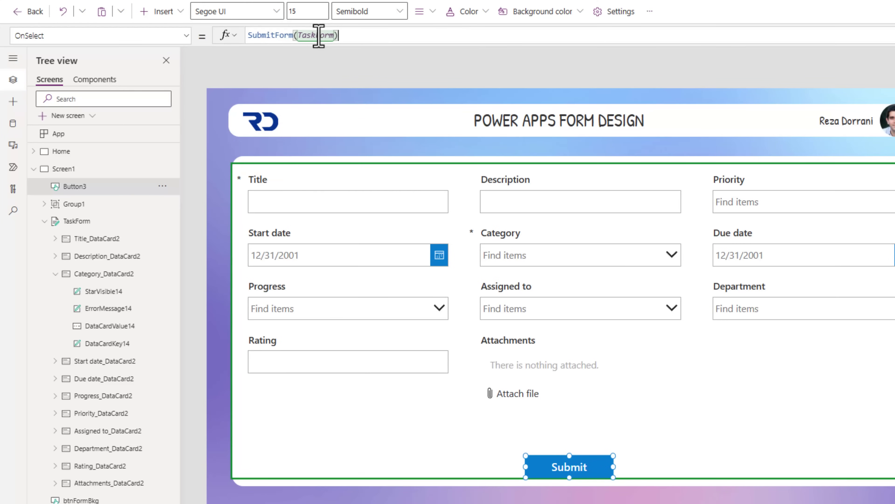
pyautogui.keyDown('alt'); pyautogui.click(563, 470); pyautogui.keyUp('alt')
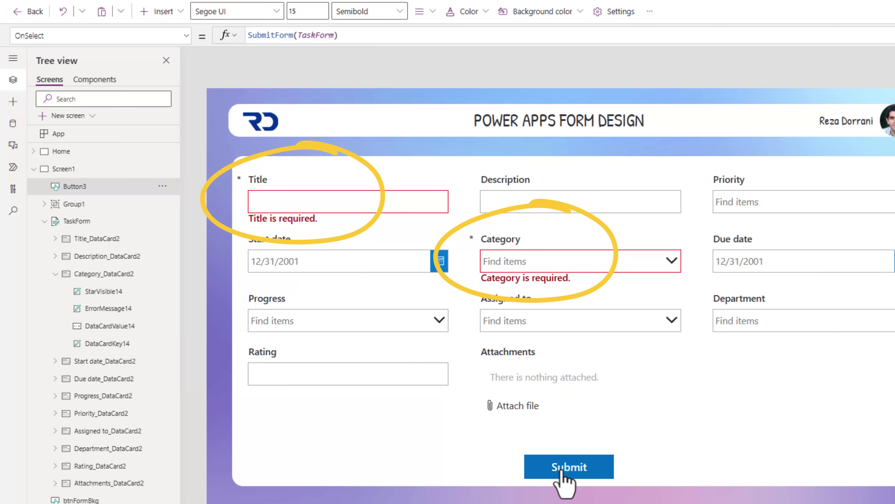
# Examine the StarVisible labels inside the Title and Description data cards.
pyautogui.click(97, 239)
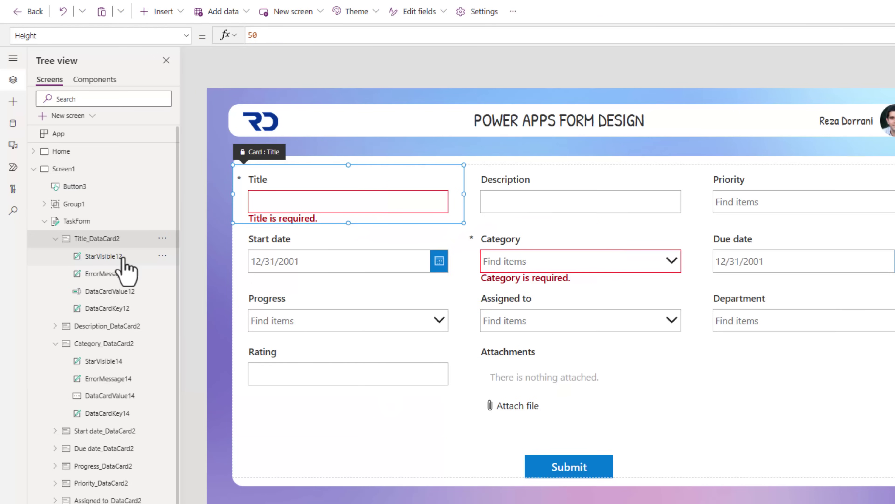
pyautogui.click(124, 260)
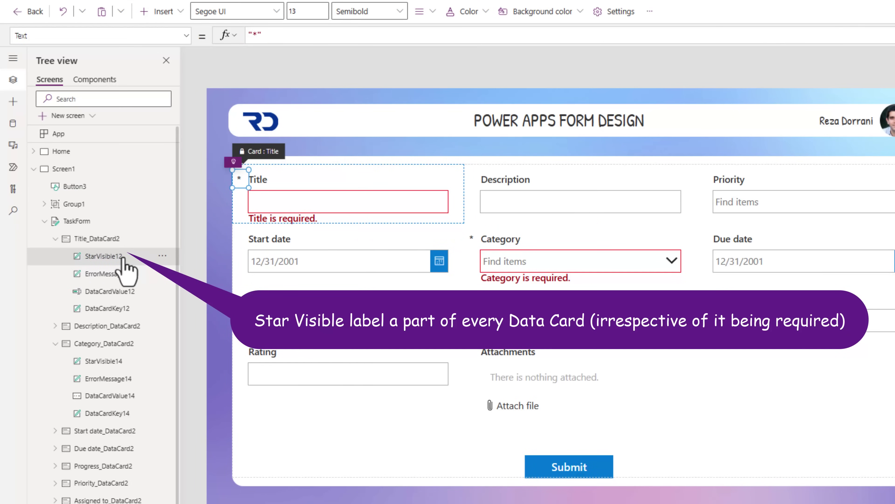
pyautogui.click(55, 326)
pyautogui.click(103, 344)
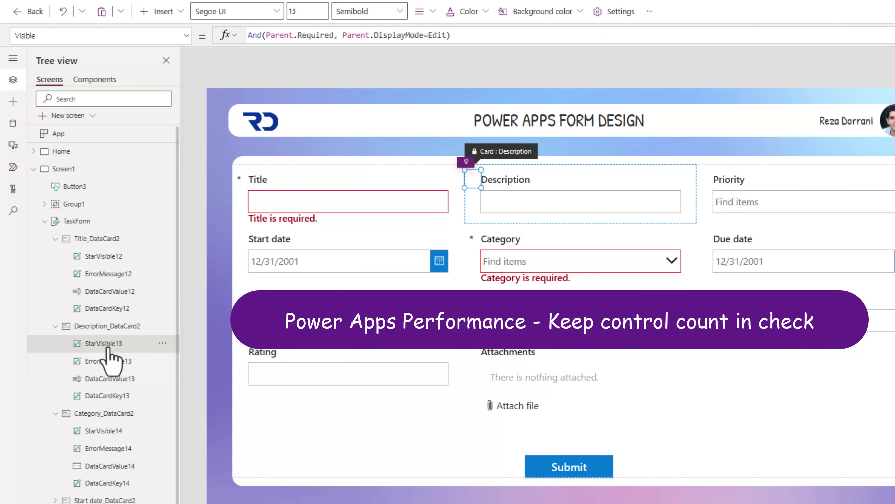
# Unlock the Title data card and delete its StarVisible12 label.
pyautogui.click(111, 257)
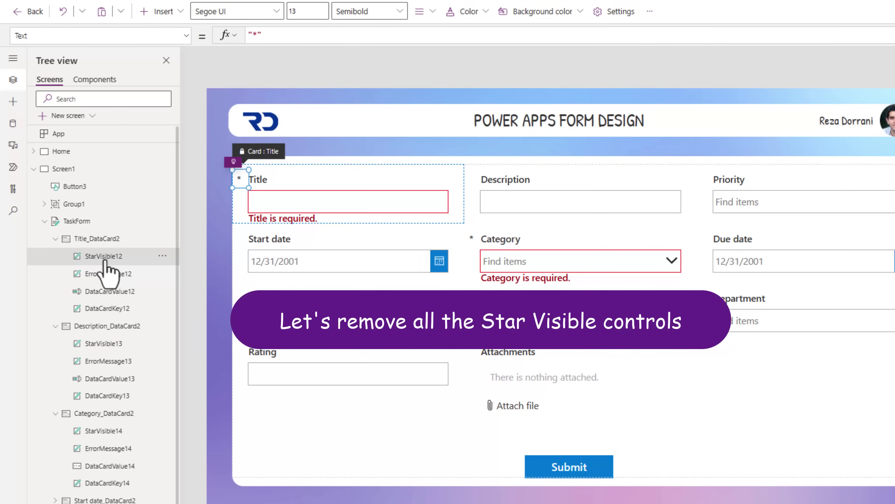
pyautogui.rightClick(120, 271)
pyautogui.press('Escape')
pyautogui.press('Delete')
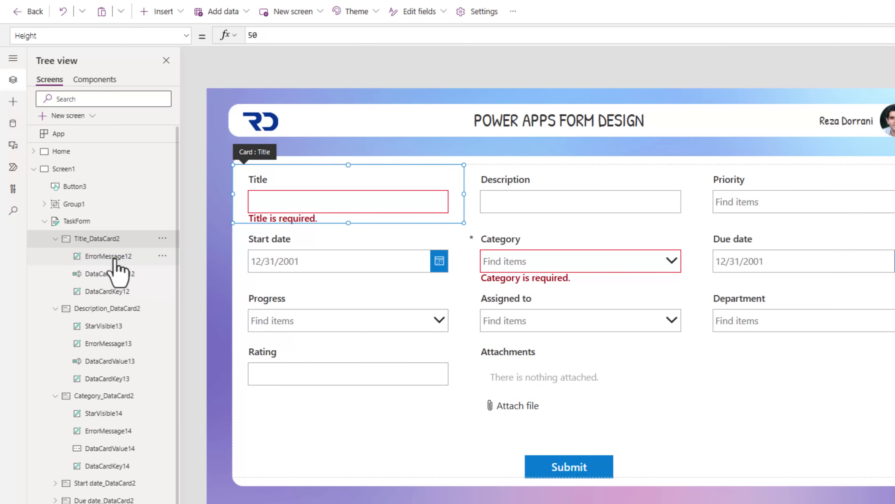
# Unlock the Description card and delete the StarVisible labels from both the Description and Category cards.
pyautogui.click(112, 308)
pyautogui.click(102, 326)
pyautogui.rightClick(106, 327)
pyautogui.press('Escape')
pyautogui.press('Delete')
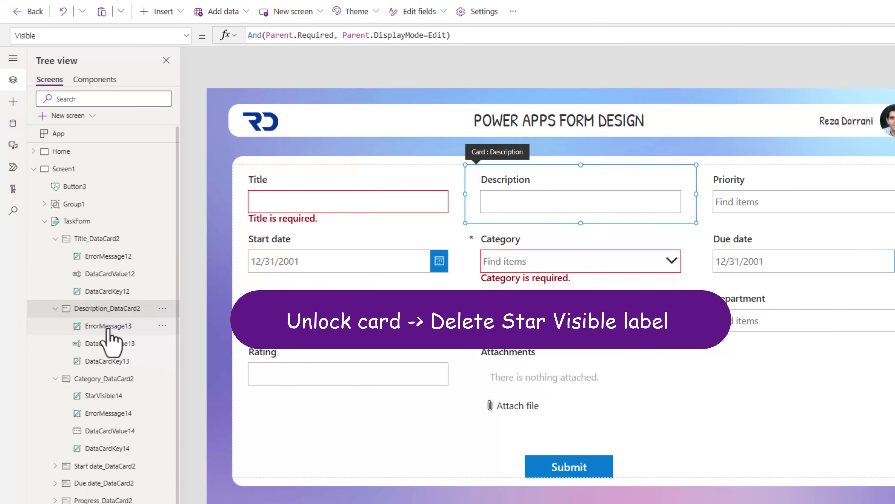
pyautogui.click(106, 380)
pyautogui.click(106, 396)
pyautogui.press('Delete')
# Check the Text formula of the Title card's DataCardKey12 label and expand the Description card.
pyautogui.click(106, 239)
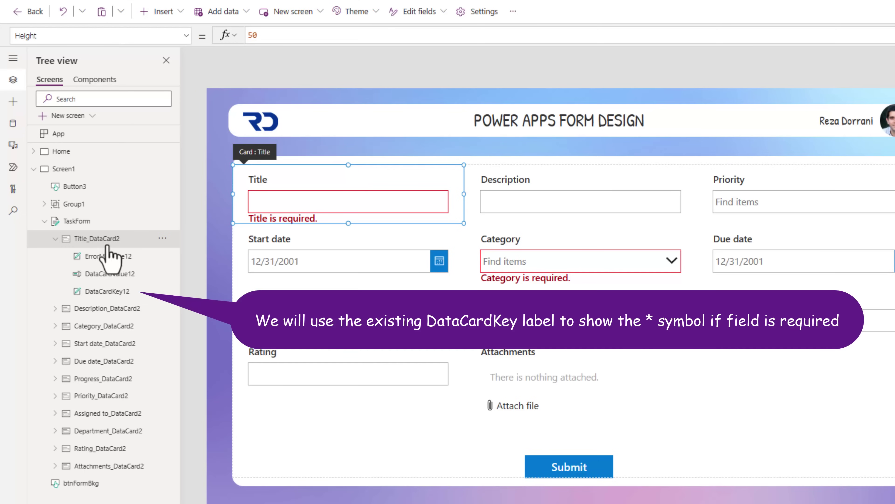
pyautogui.click(131, 291)
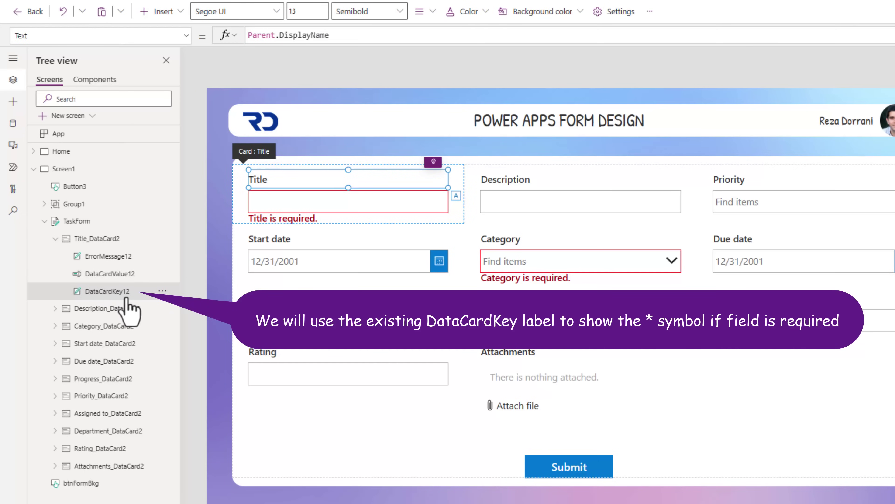
pyautogui.click(117, 308)
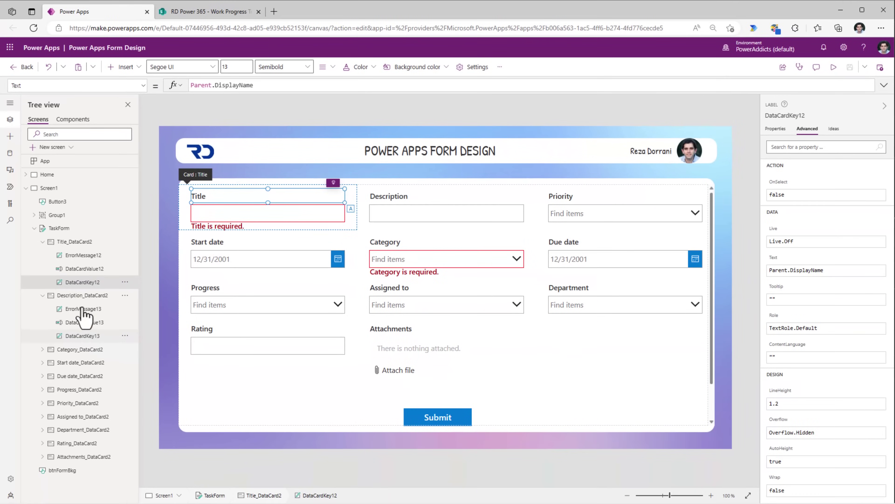
# Try the Horizontal layout on TaskForm and undo the layout change.
pyautogui.click(83, 222)
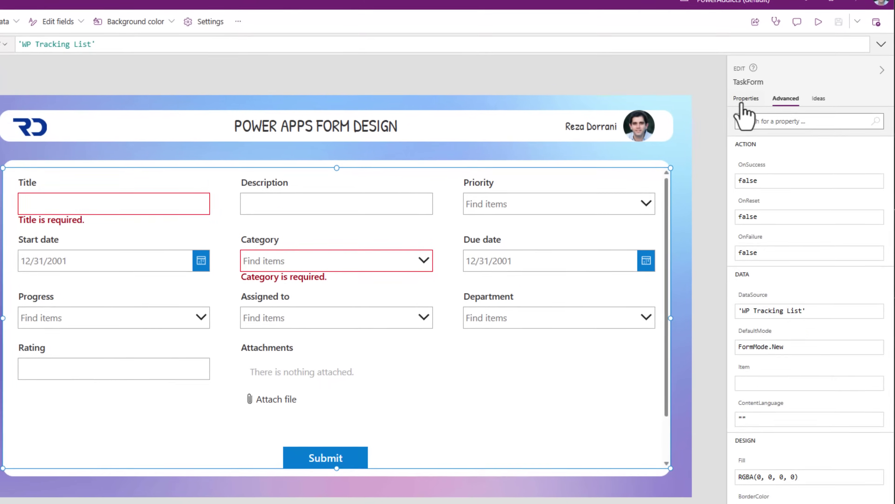
pyautogui.click(775, 129)
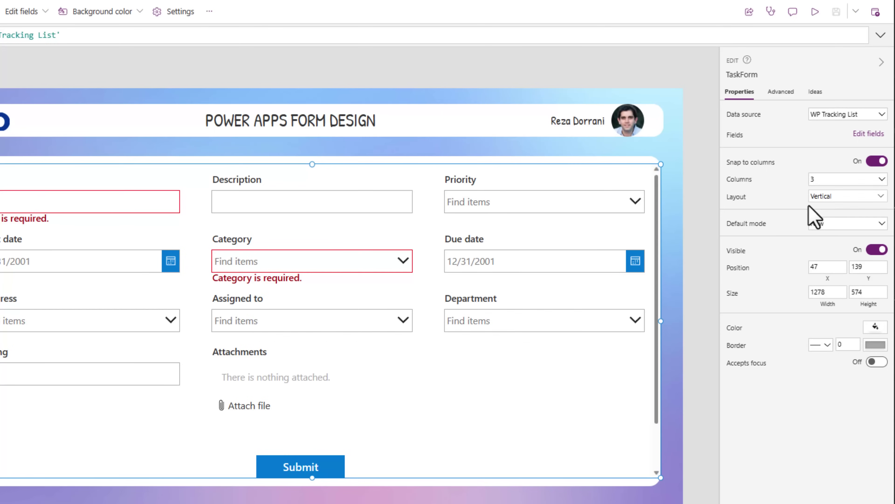
pyautogui.click(825, 198)
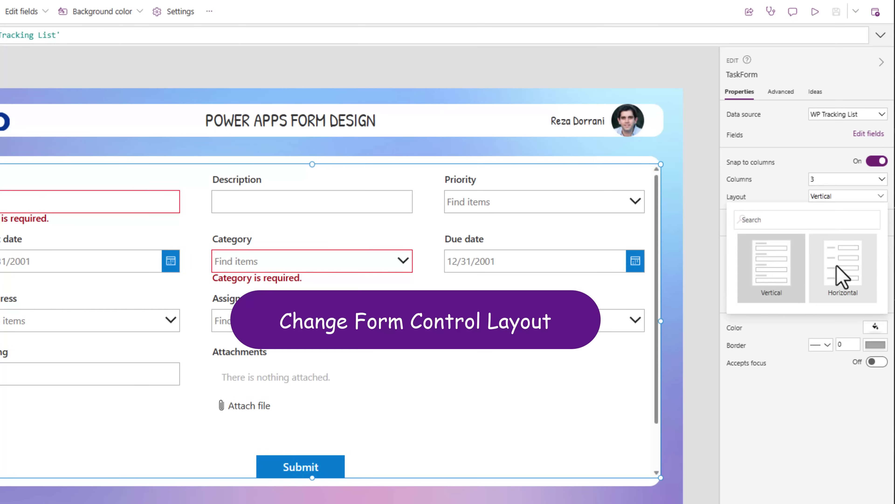
pyautogui.click(841, 276)
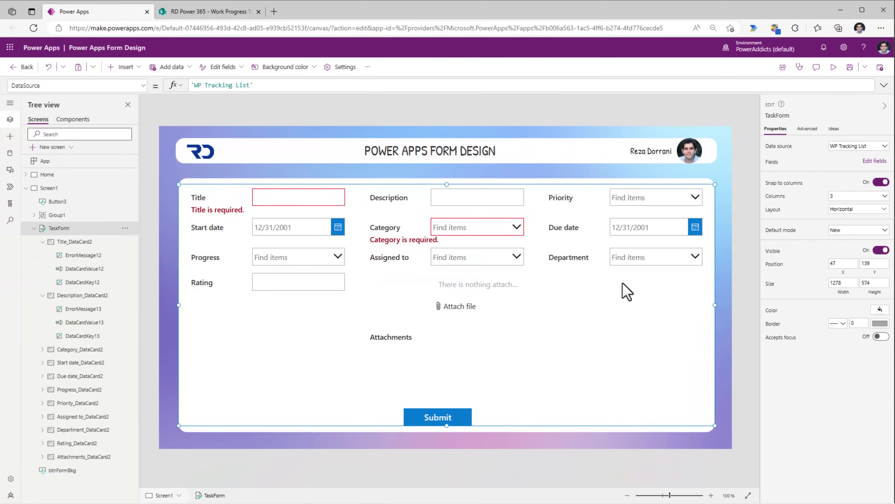
pyautogui.hotkey('ctrl', 'z')
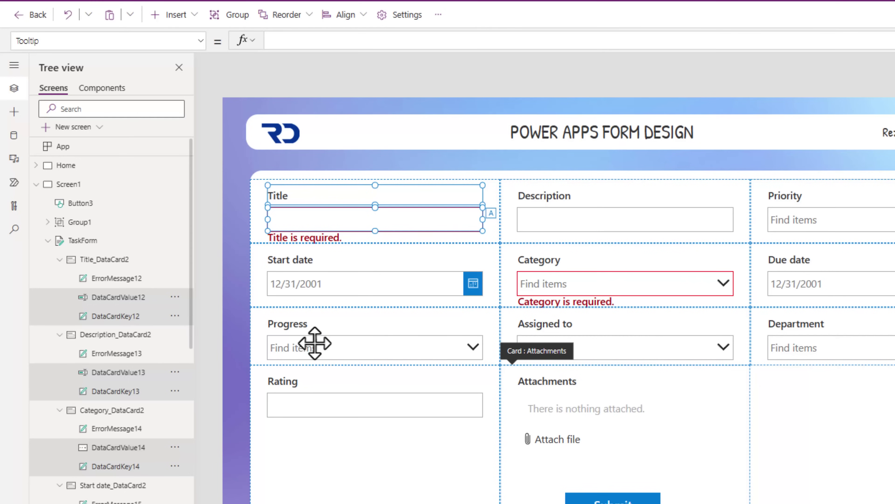
# Remove all DataCardValue controls from the multi-selection in TaskForm, keeping only the DataCardKey labels selected.
pyautogui.scroll(-2, 106, 244)
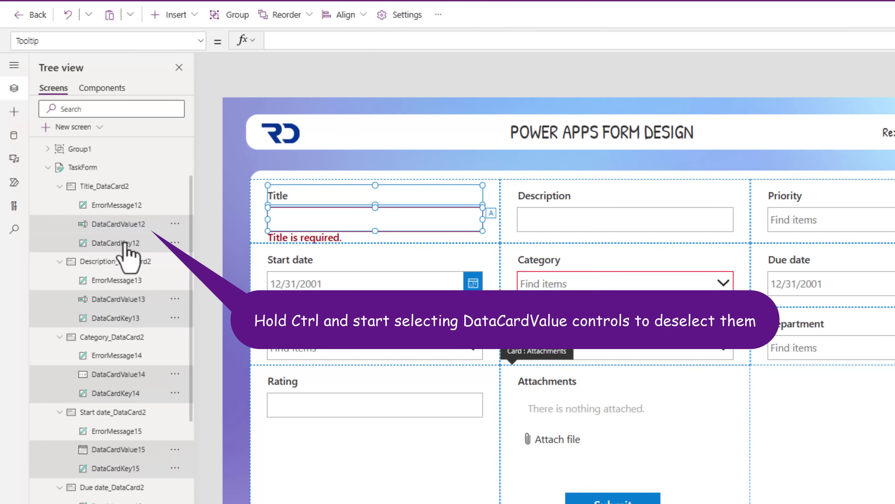
pyautogui.keyDown('ctrl'); pyautogui.click(124, 225); pyautogui.keyUp('ctrl')
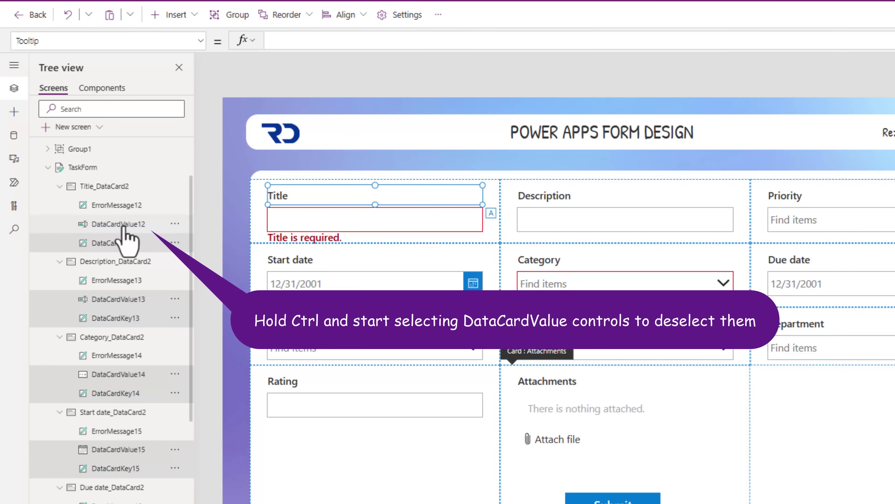
pyautogui.keyDown('ctrl'); pyautogui.click(116, 300); pyautogui.keyUp('ctrl')
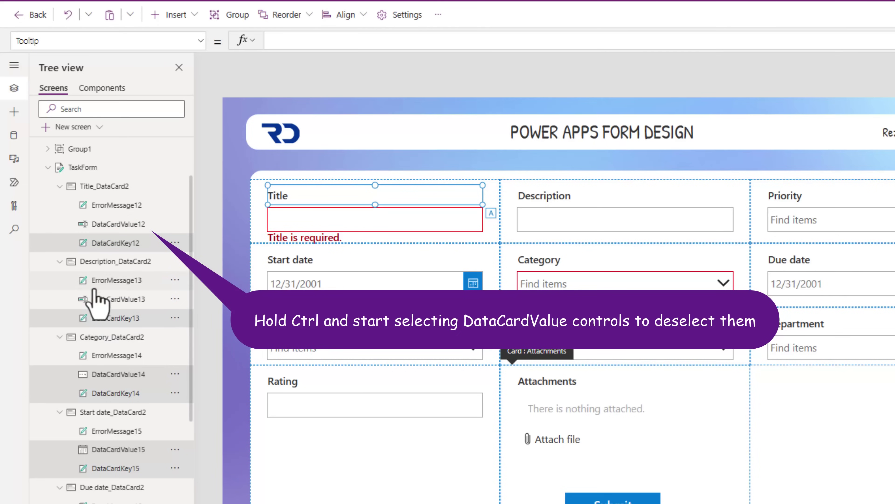
pyautogui.keyDown('ctrl'); pyautogui.click(116, 374); pyautogui.keyUp('ctrl')
pyautogui.scroll(-3, 122, 397)
pyautogui.keyDown('ctrl'); pyautogui.click(120, 326); pyautogui.keyUp('ctrl')
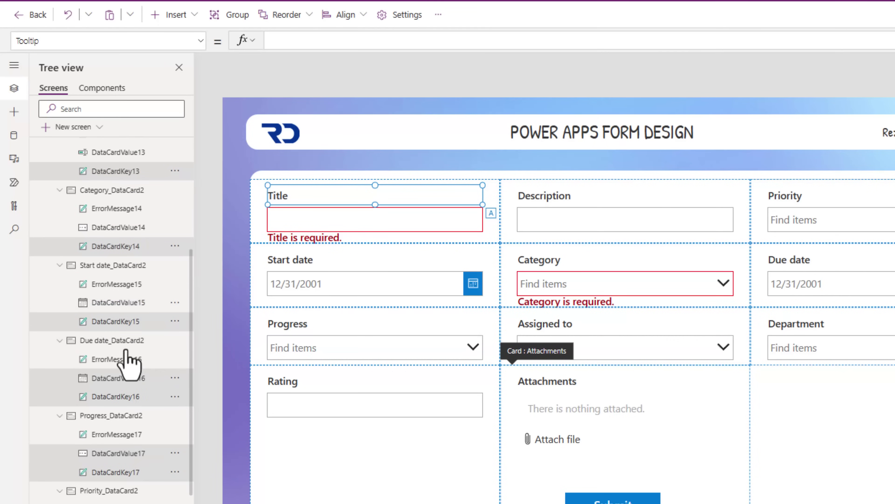
pyautogui.scroll(-5, 120, 326)
pyautogui.scroll(10, 126, 374)
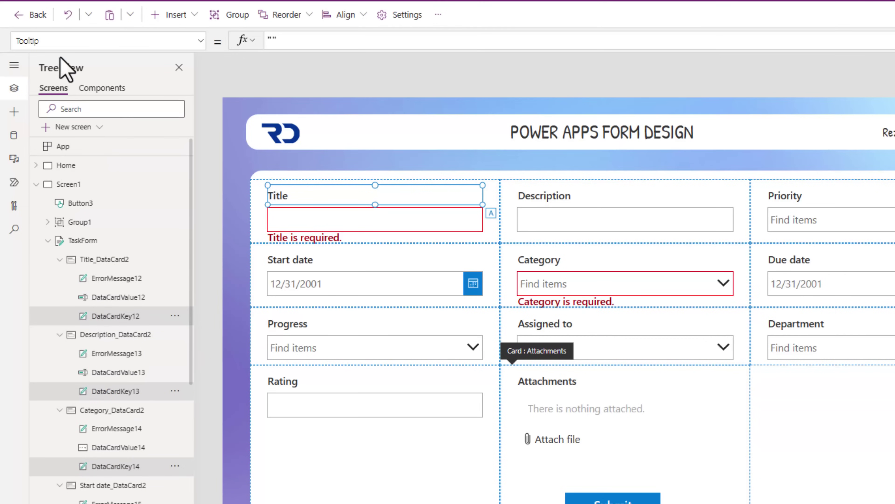
# Set the Text formula of the selected DataCardKey labels to If(Parent.Required,"* ") & Parent.DisplayName.
pyautogui.click(63, 40)
pyautogui.write('Text')
pyautogui.press('Return')
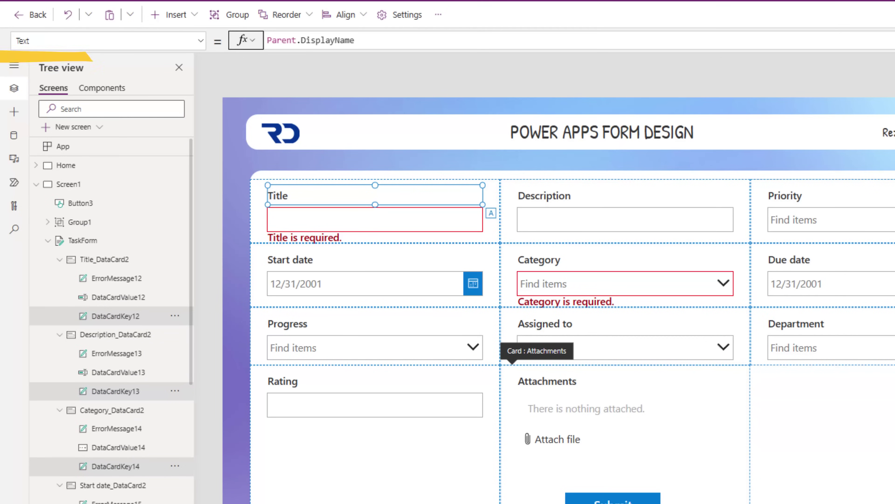
pyautogui.click(269, 41)
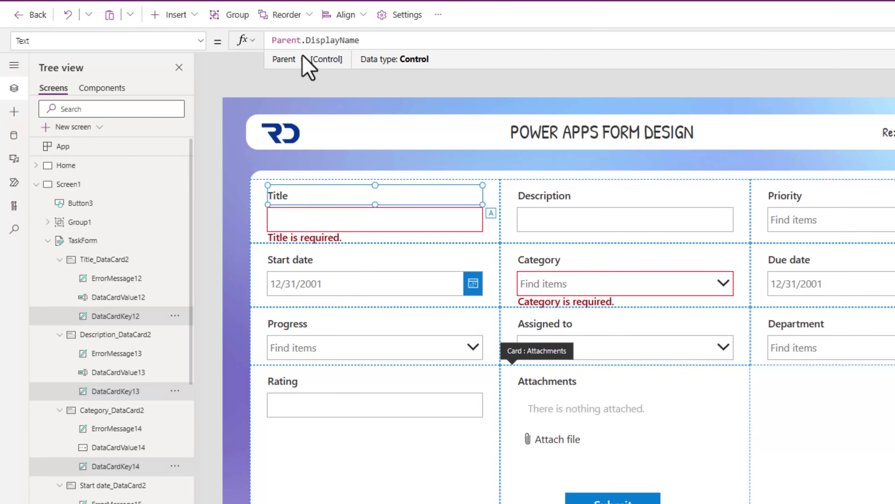
pyautogui.write('If(Parent.')
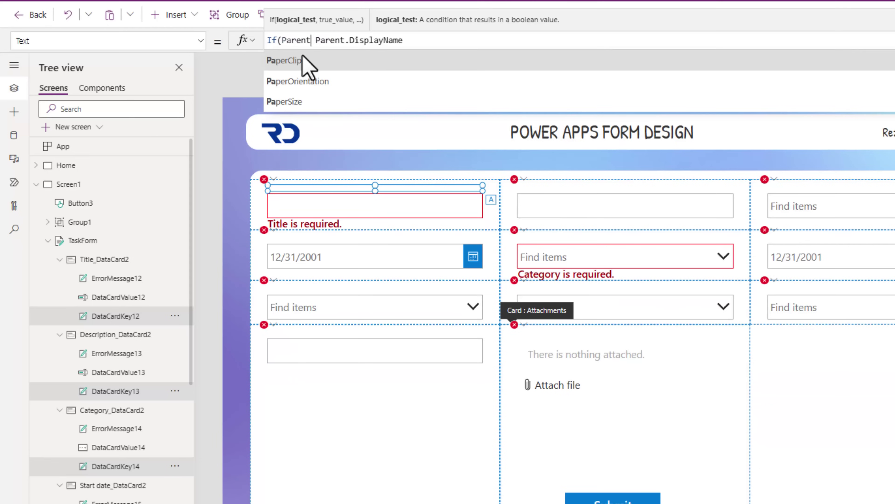
pyautogui.write('required')
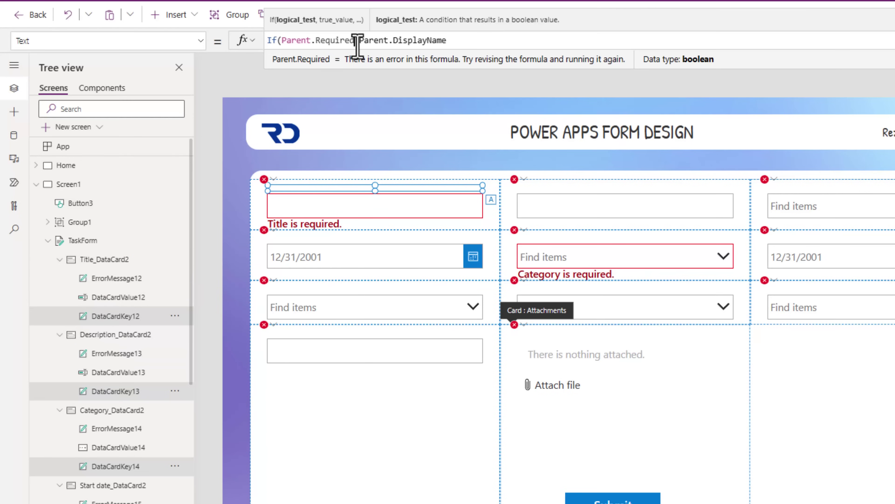
pyautogui.write(', ')
pyautogui.write('*')
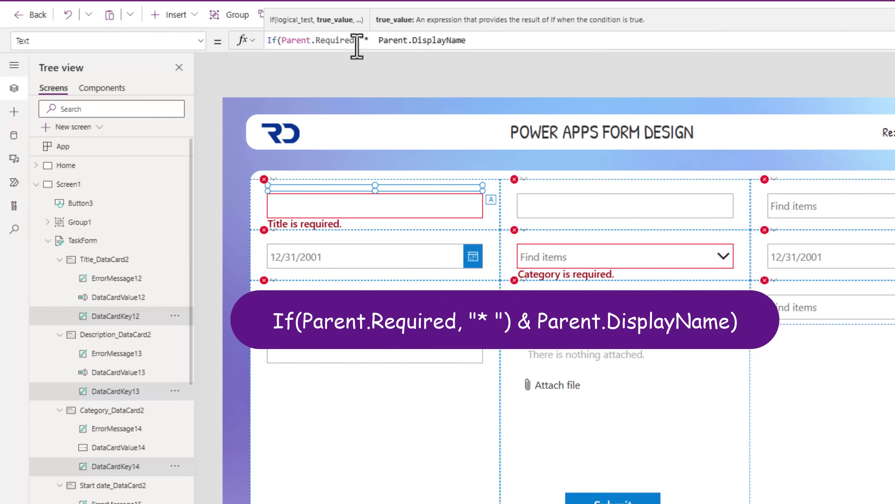
pyautogui.write(' ") &')
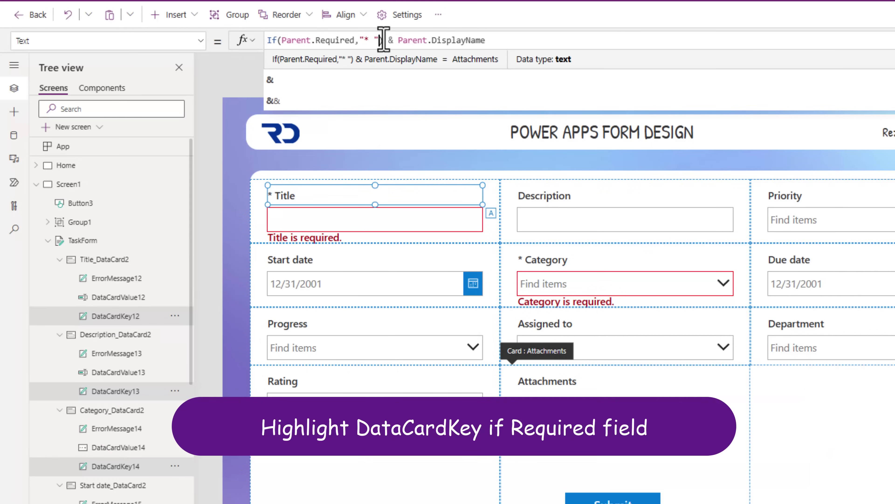
pyautogui.moveTo(384, 40); pyautogui.dragTo(289, 201)
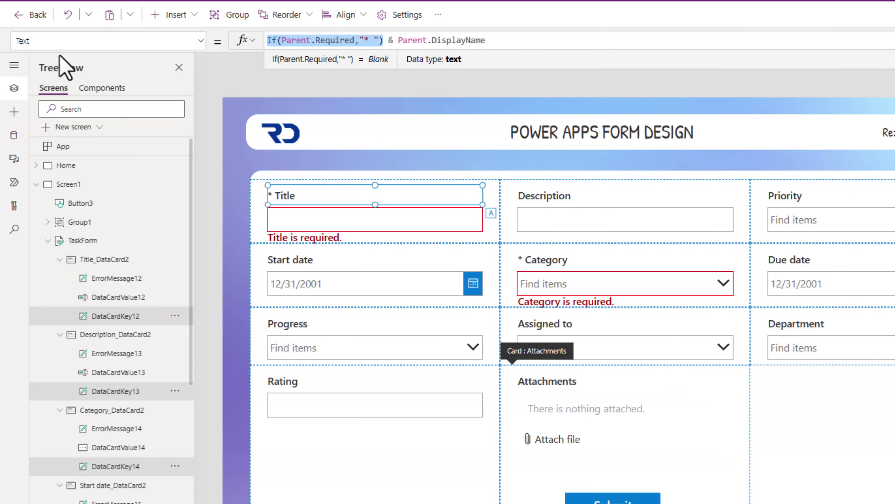
# Set the Color formula of the selected DataCardKey labels to If(Parent.Required,DarkBlue, RGBA(51, 51, 51, 1)).
pyautogui.click(50, 41)
pyautogui.write('Color')
pyautogui.press('Return')
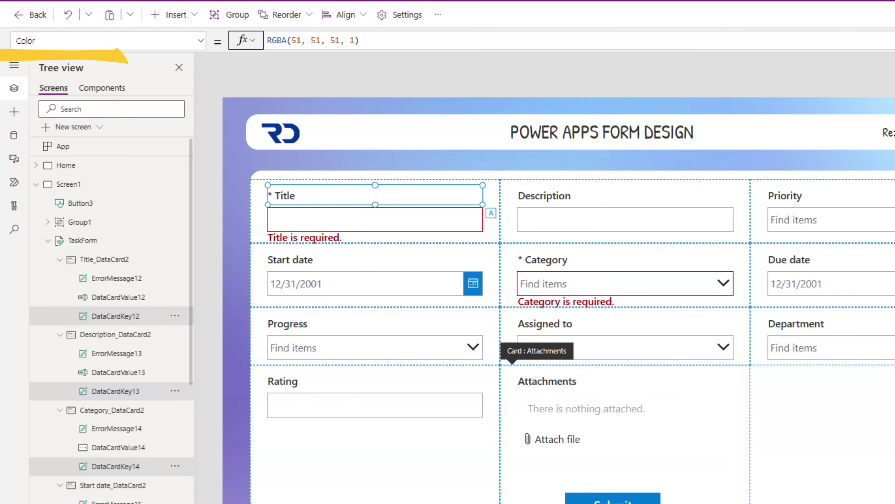
pyautogui.click(277, 40)
pyautogui.write('If(Parent.Required,')
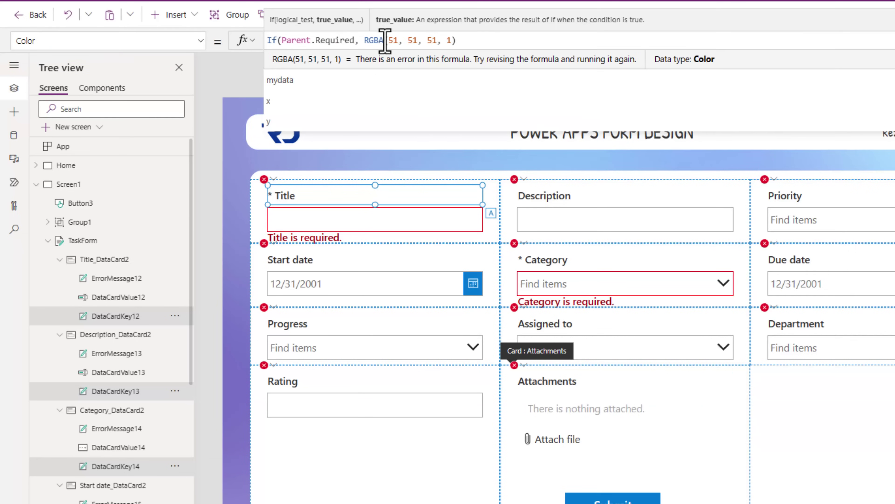
pyautogui.write('darkb')
pyautogui.click(340, 63)
pyautogui.write(',DarkBlue')
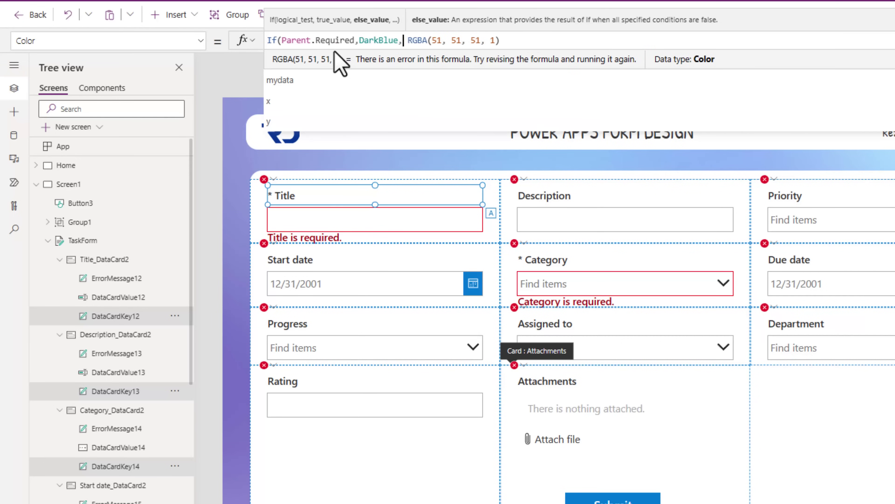
pyautogui.click(532, 40)
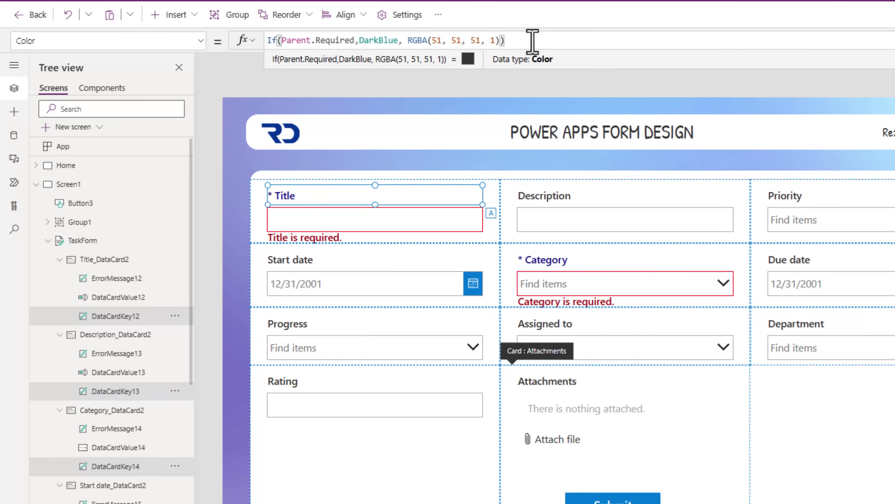
pyautogui.click(420, 176)
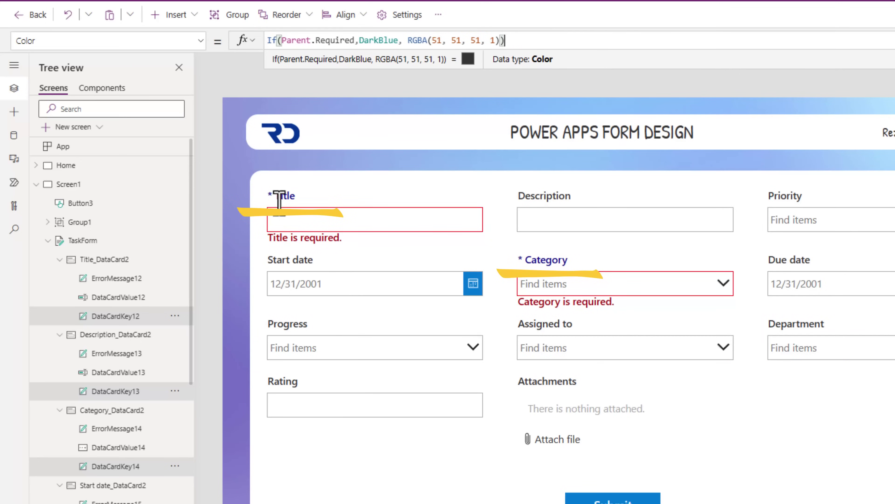
# Set the Required property of the Priority data card to true.
pyautogui.click(812, 216)
pyautogui.click(105, 40)
pyautogui.write('R')
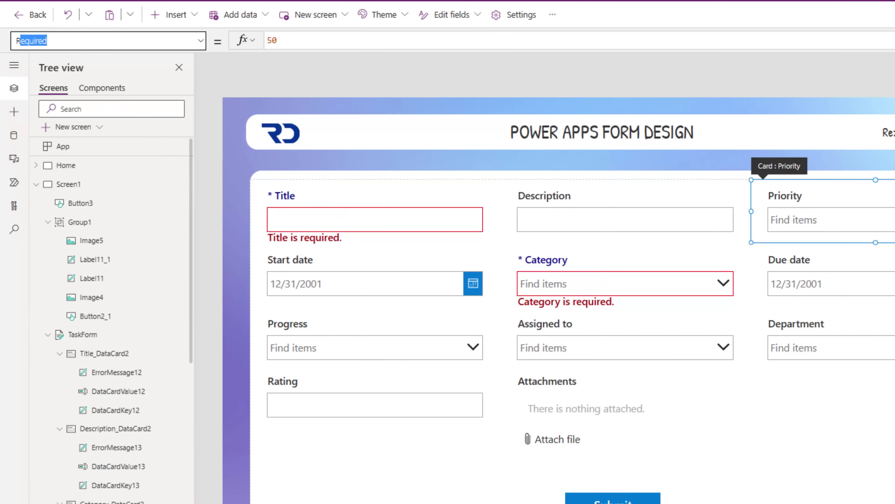
pyautogui.press('Return')
pyautogui.click(308, 38)
pyautogui.press('BackSpace')
pyautogui.press('BackSpace')
pyautogui.press('BackSpace')
pyautogui.press('BackSpace')
pyautogui.press('BackSpace')
pyautogui.write('true')
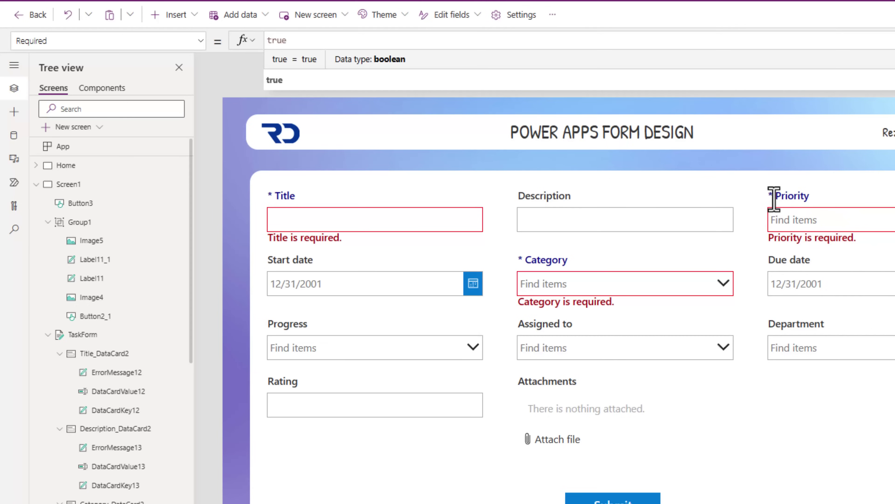
pyautogui.click(600, 224)
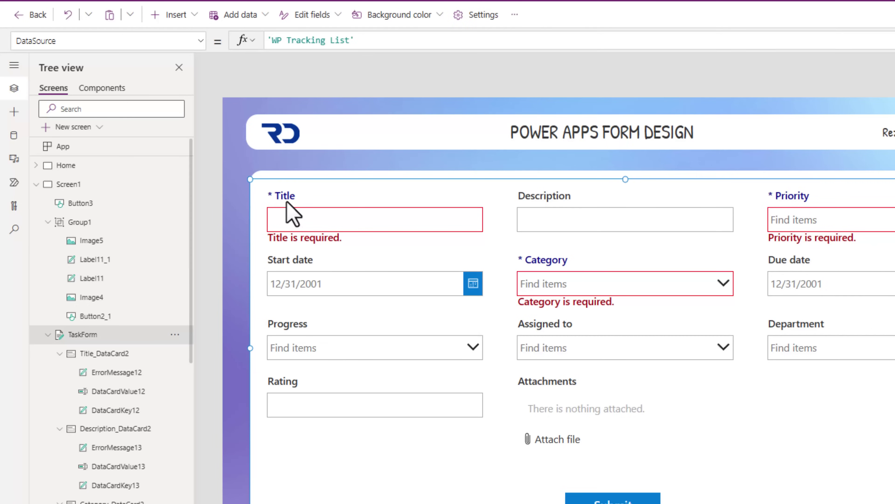
# Set the App object's OnStart formula to Set(varHighlightColor, DarkOrange).
pyautogui.click(292, 213)
pyautogui.click(280, 195)
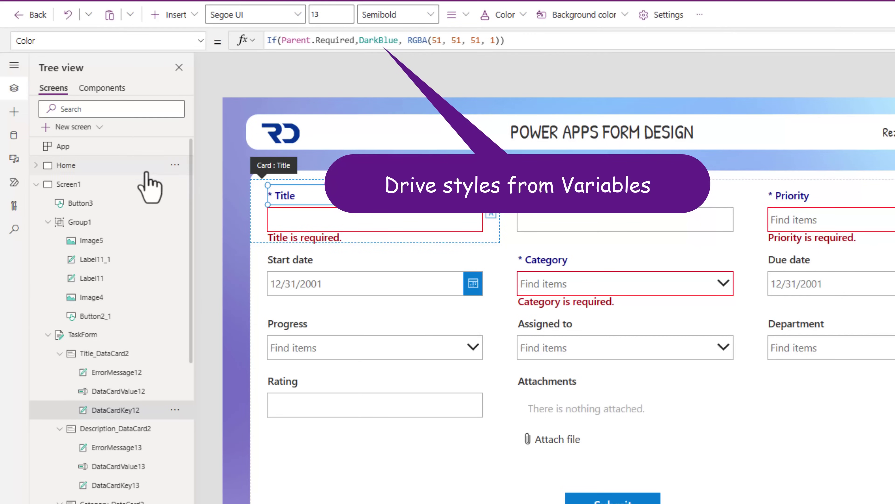
pyautogui.click(106, 148)
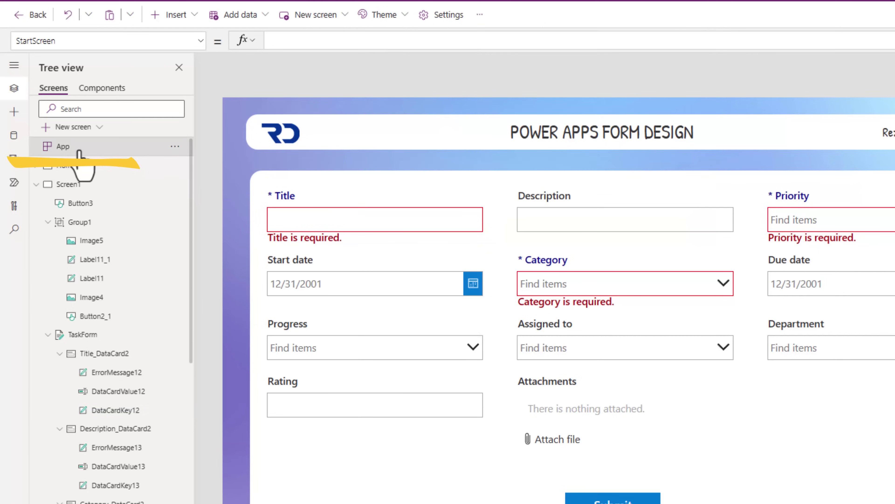
pyautogui.click(200, 41)
pyautogui.click(110, 224)
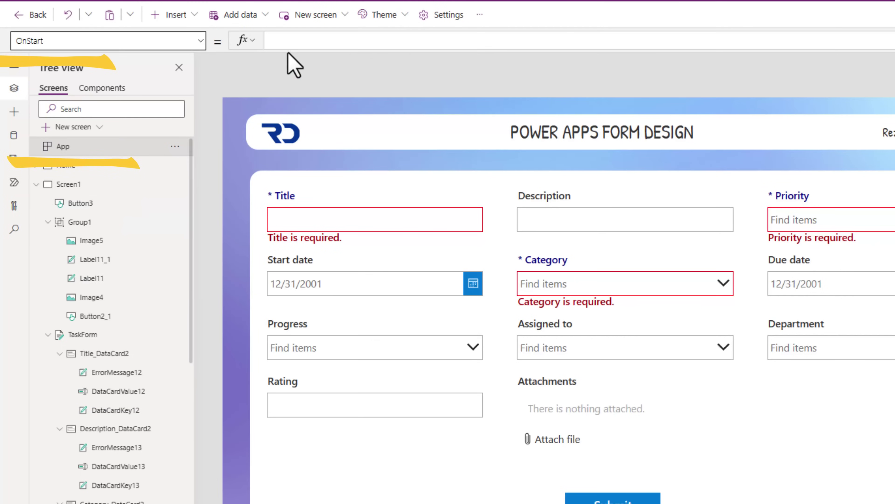
pyautogui.write('Set(')
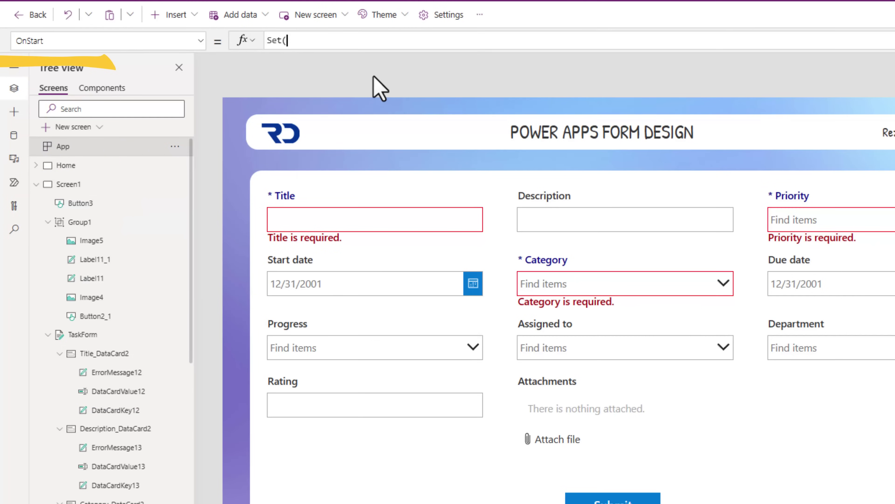
pyautogui.write('varHighlightColor, Dar')
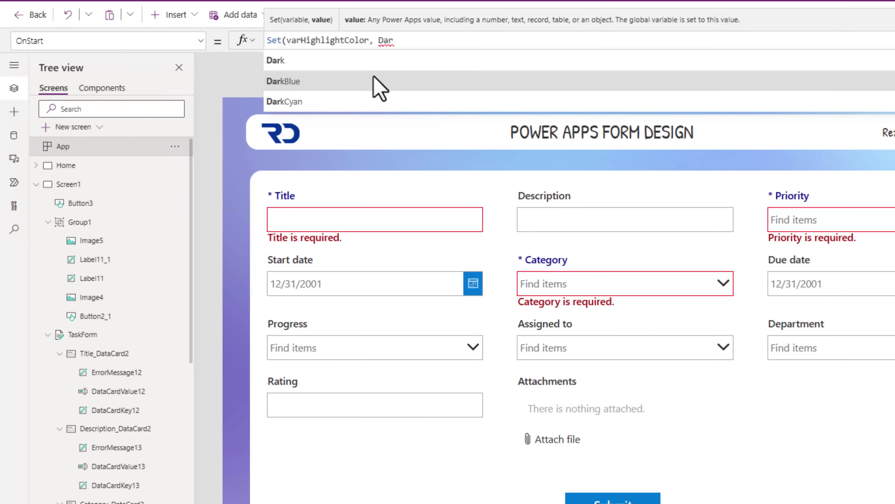
pyautogui.write('korange)')
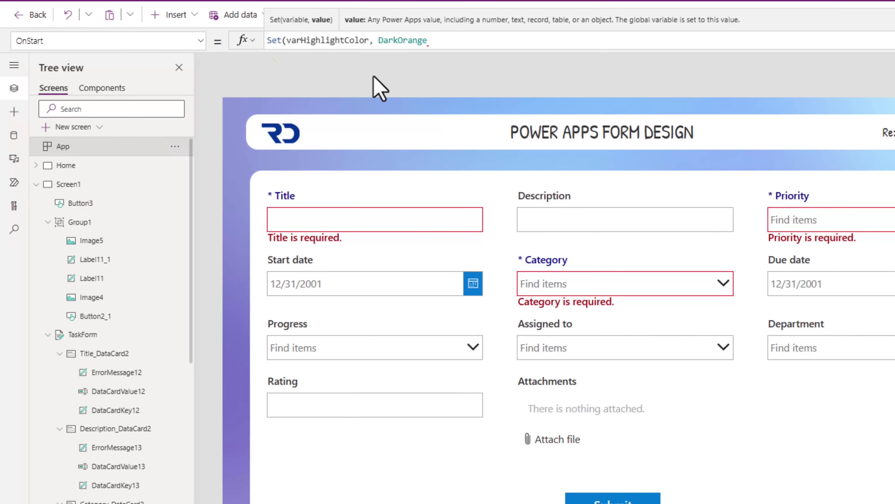
# Run the App's OnStart and copy the variable name varHighlightColor from its formula.
pyautogui.rightClick(97, 148)
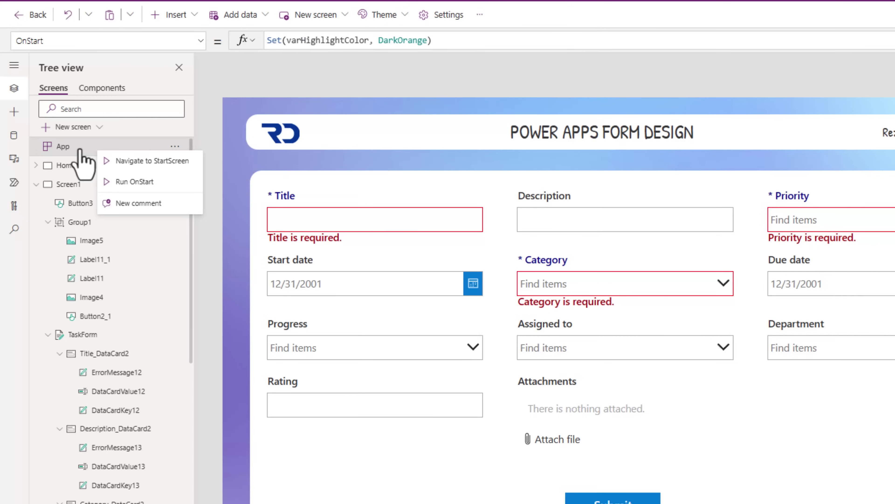
pyautogui.click(133, 181)
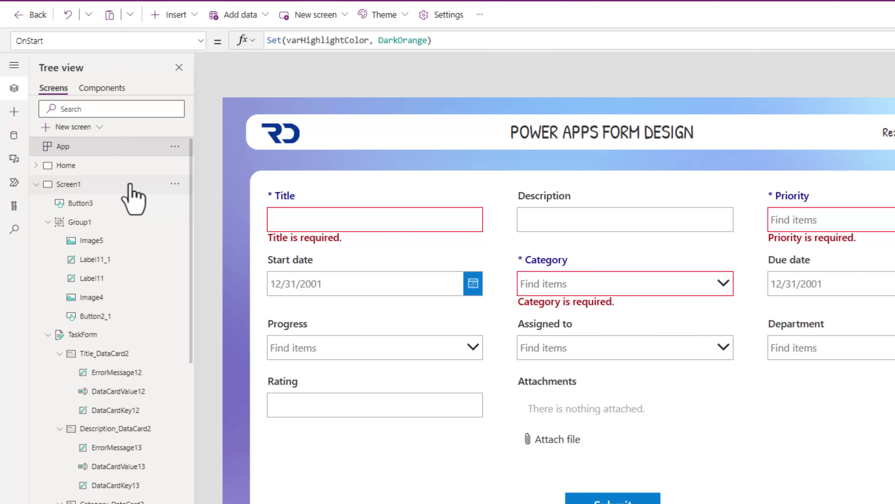
pyautogui.doubleClick(310, 40)
pyautogui.hotkey('ctrl', 'c')
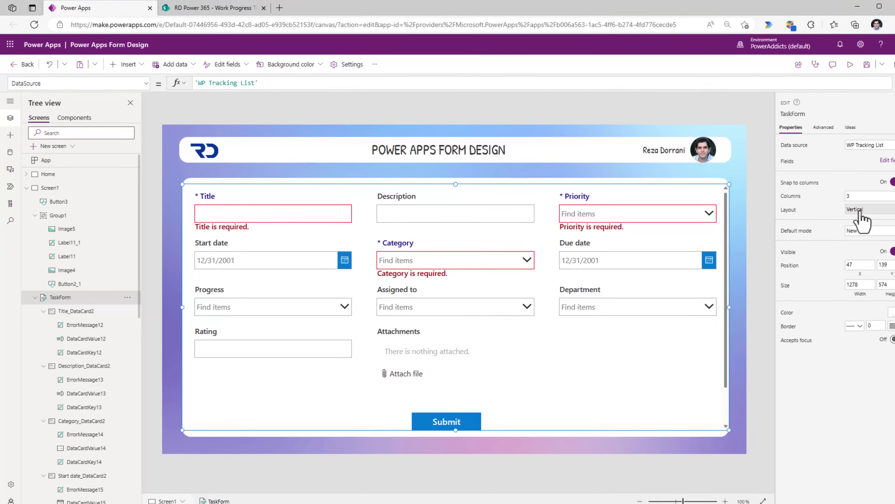
# Switch TaskForm to the Horizontal layout and undo it to multi-select the card controls, deselecting the DataCardValue controls so only DataCardKey labels stay selected.
pyautogui.click(857, 209)
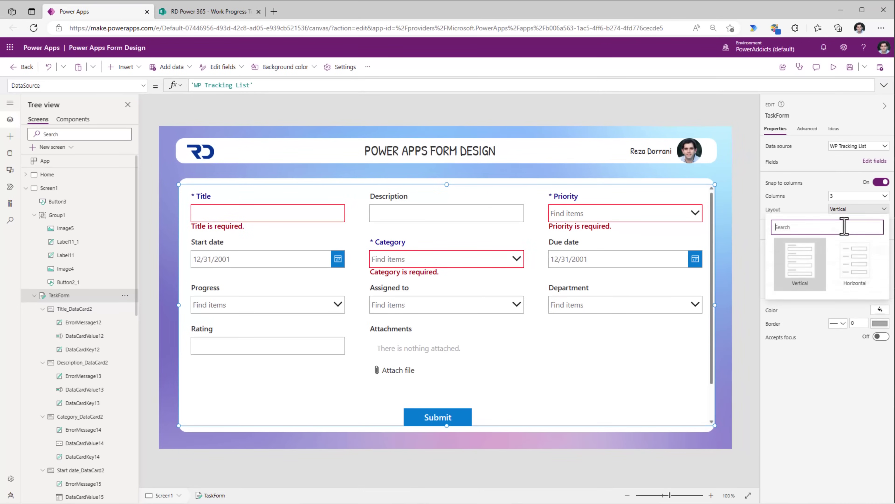
pyautogui.click(853, 263)
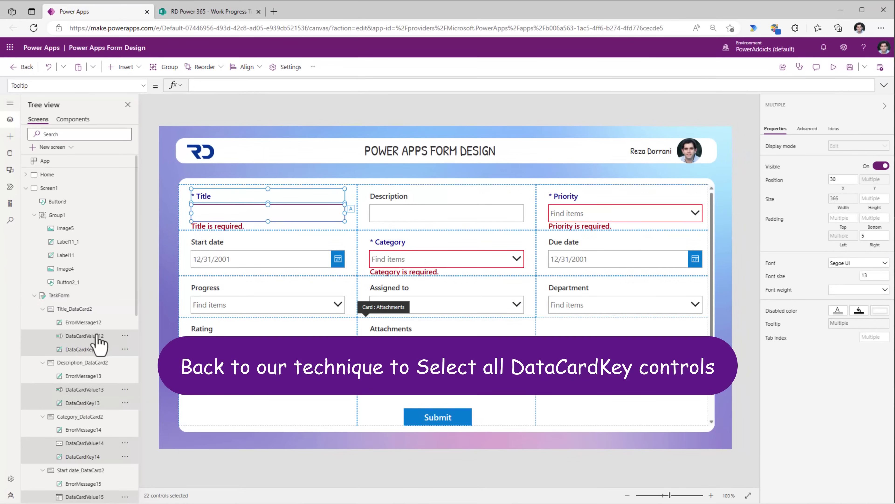
pyautogui.keyDown('ctrl'); pyautogui.click(97, 335); pyautogui.keyUp('ctrl')
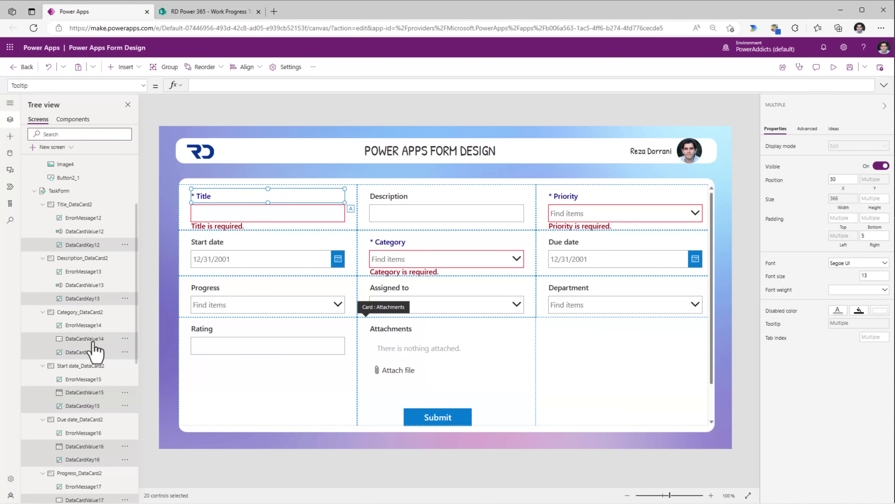
pyautogui.keyDown('ctrl'); pyautogui.click(82, 394); pyautogui.keyUp('ctrl')
pyautogui.keyDown('ctrl'); pyautogui.click(81, 443); pyautogui.keyUp('ctrl')
pyautogui.scroll(-5, 80, 353)
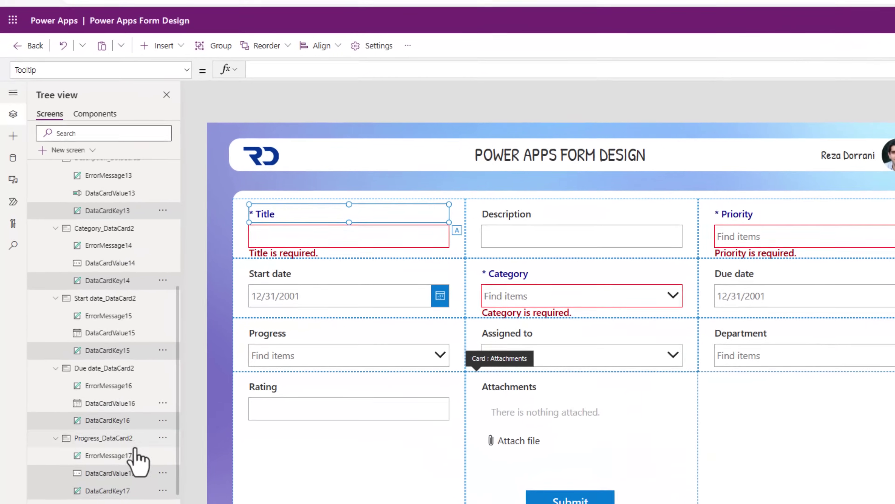
pyautogui.scroll(-5, 94, 384)
pyautogui.scroll(10, 128, 483)
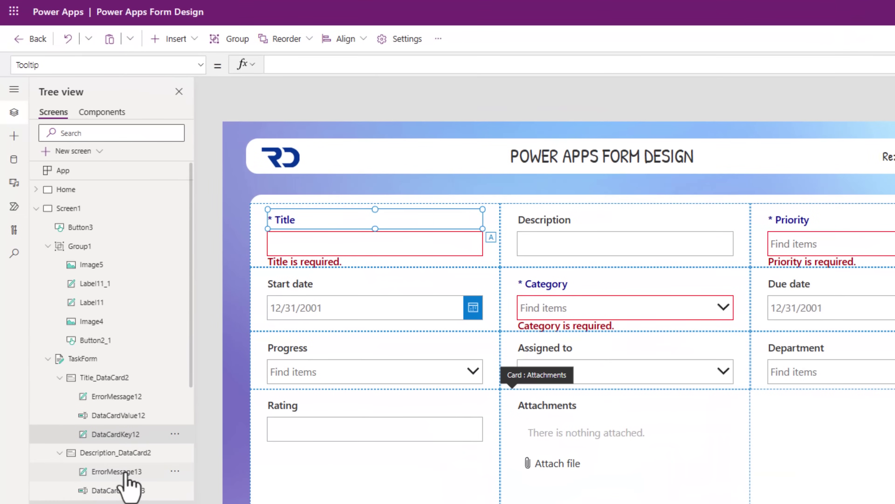
pyautogui.scroll(-4, 110, 474)
pyautogui.scroll(4, 146, 300)
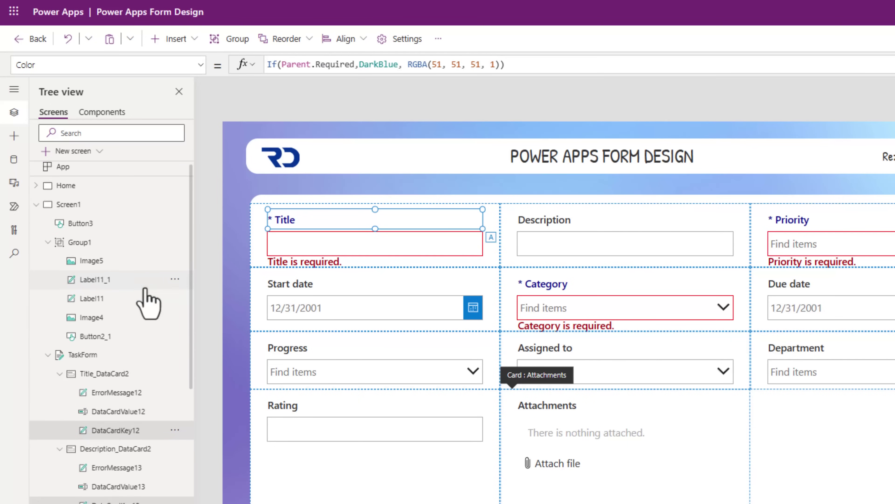
# Replace DarkBlue with varHighlightColor in the Color formula of the selected DataCardKey labels.
pyautogui.doubleClick(379, 64)
pyautogui.hotkey('ctrl', 'v')
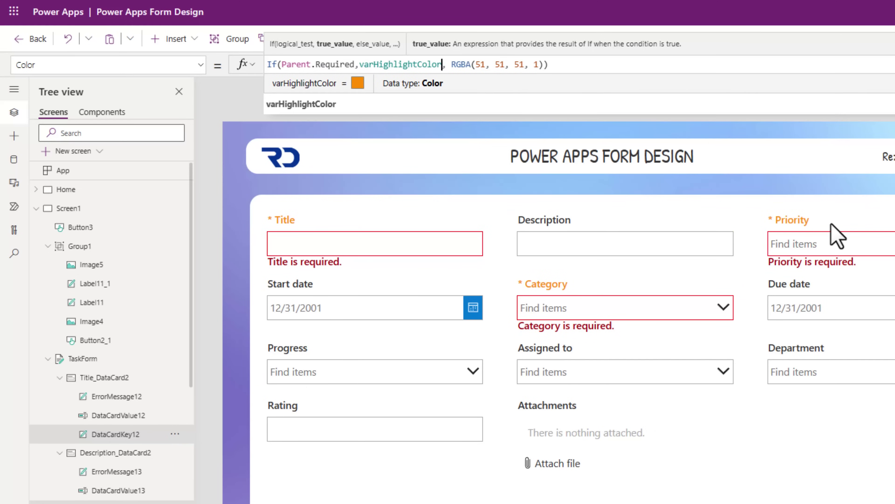
# Change the colour in the App's OnStart formula to Purple and run OnStart.
pyautogui.click(63, 170)
pyautogui.doubleClick(397, 64)
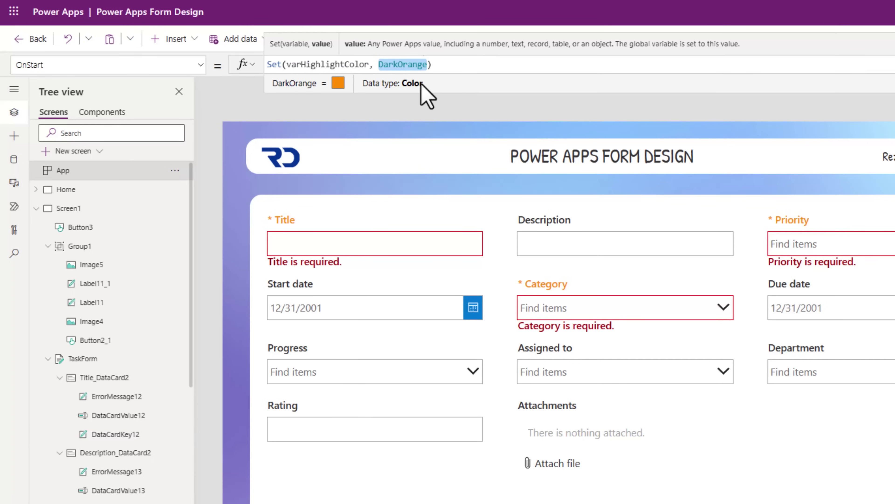
pyautogui.write('Purple')
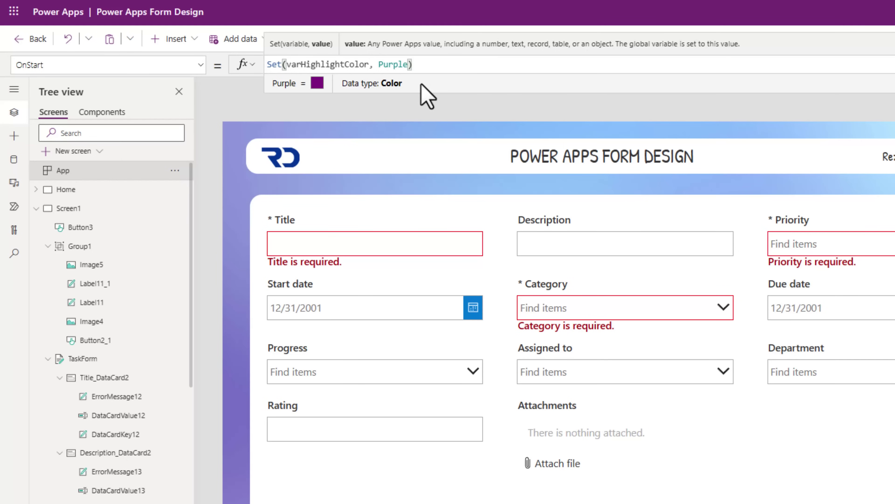
pyautogui.rightClick(84, 175)
pyautogui.click(113, 204)
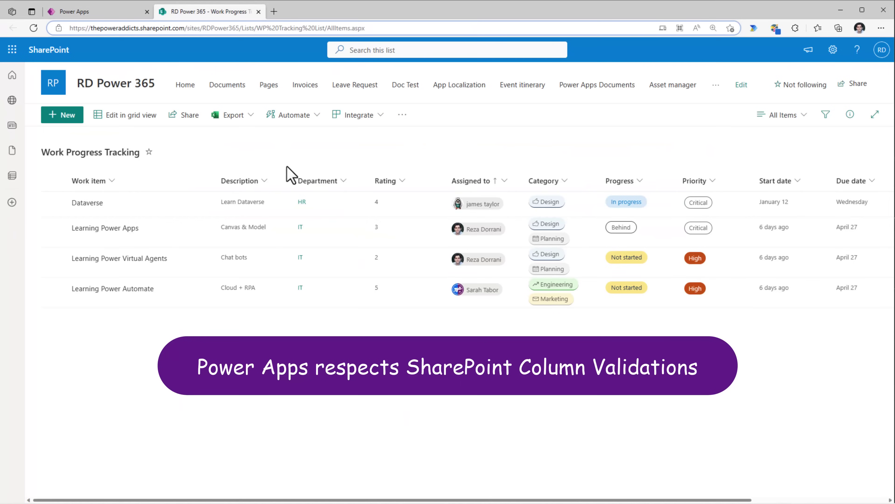
# Switch to the SharePoint Work Progress Tracking list and examine the Rating column's settings, including its additional options.
pyautogui.click(393, 184)
pyautogui.moveTo(416, 276)
pyautogui.click(472, 277)
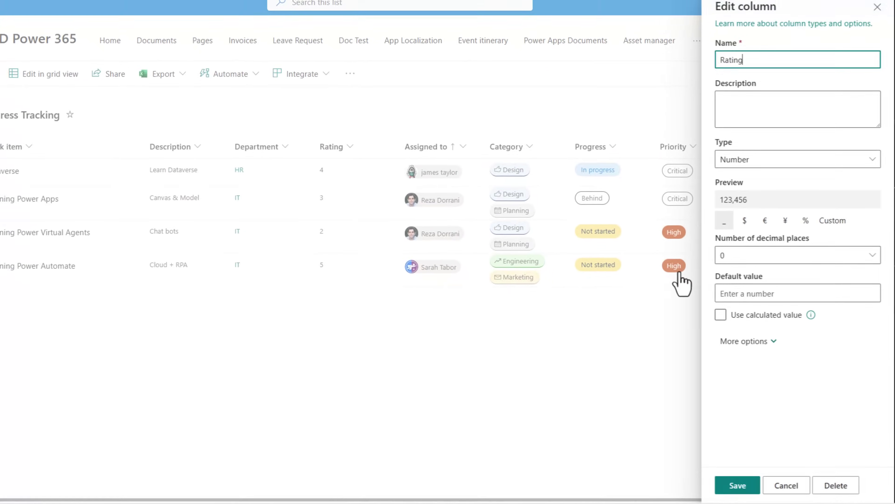
pyautogui.click(742, 300)
pyautogui.scroll(-4, 751, 320)
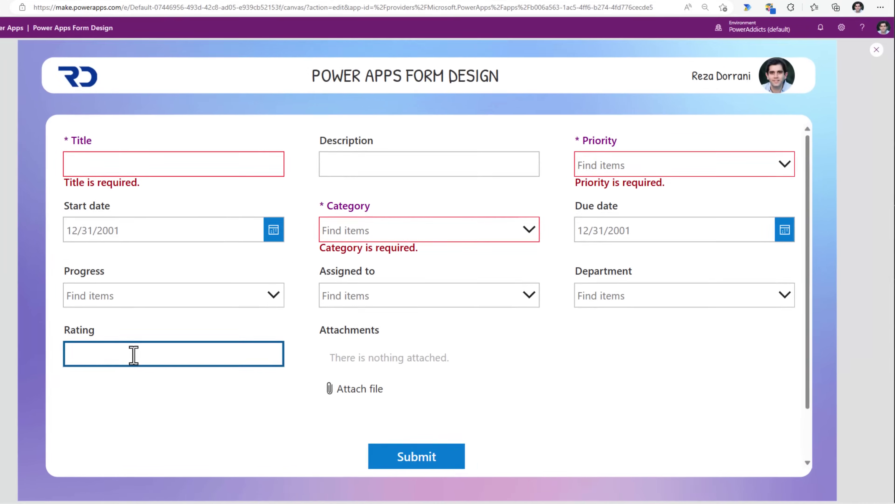
# Test the Rating field's validation in the previewed Power Apps form with the value 7.
pyautogui.write('7')
pyautogui.click(207, 379)
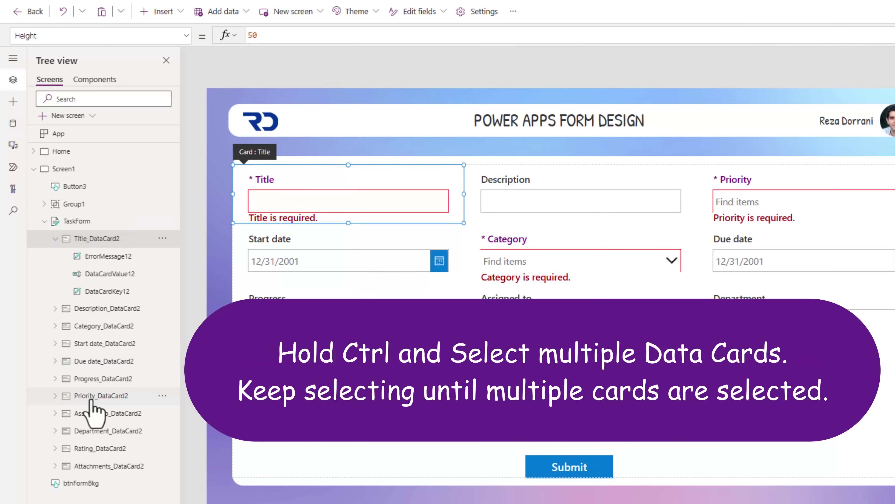
# Set the Fill of all TaskForm data cards to If(IsBlank(Self.Error), RGBA(0, 0, 0, 0), Red).
pyautogui.click(86, 396)
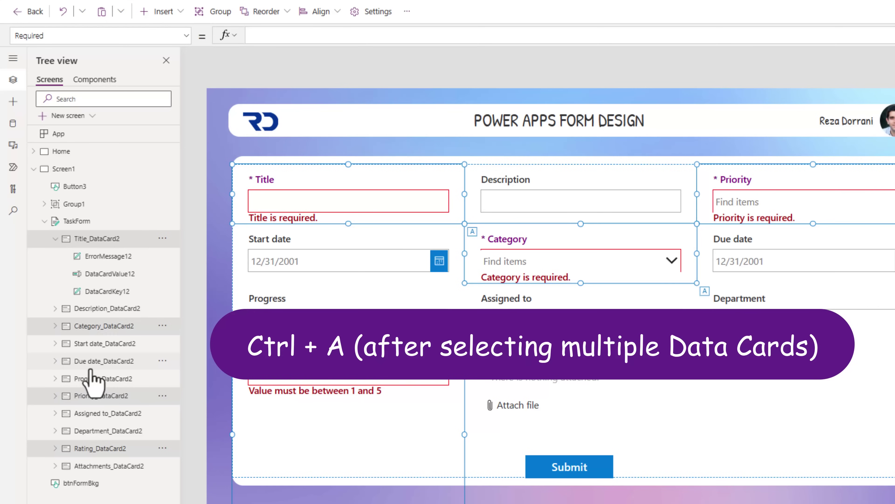
pyautogui.hotkey('ctrl', 'a')
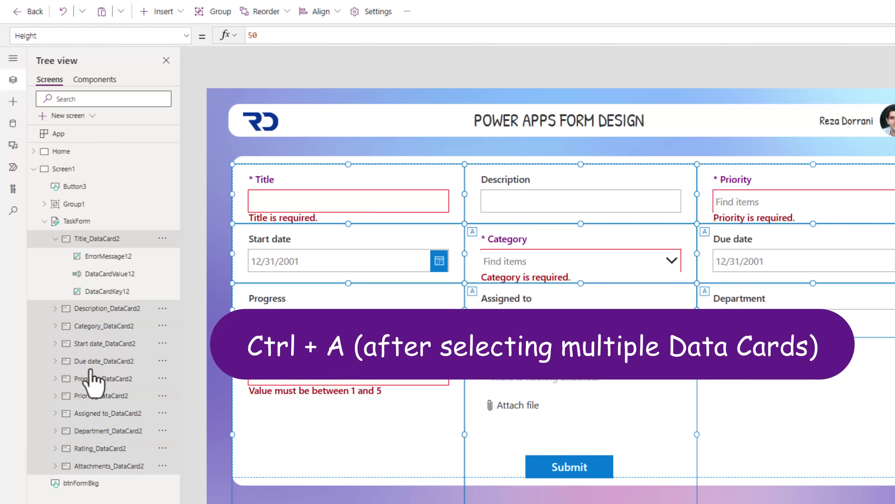
pyautogui.click(60, 35)
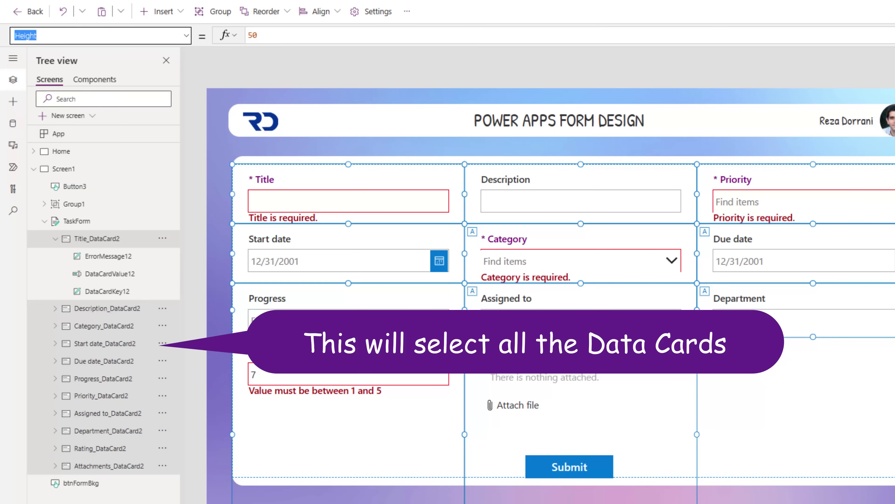
pyautogui.write('F')
pyautogui.press('Return')
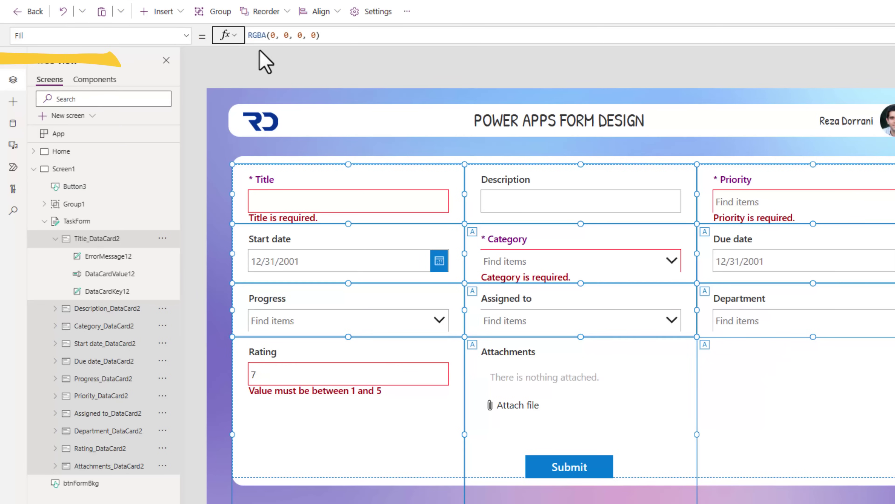
pyautogui.write('if(isbla')
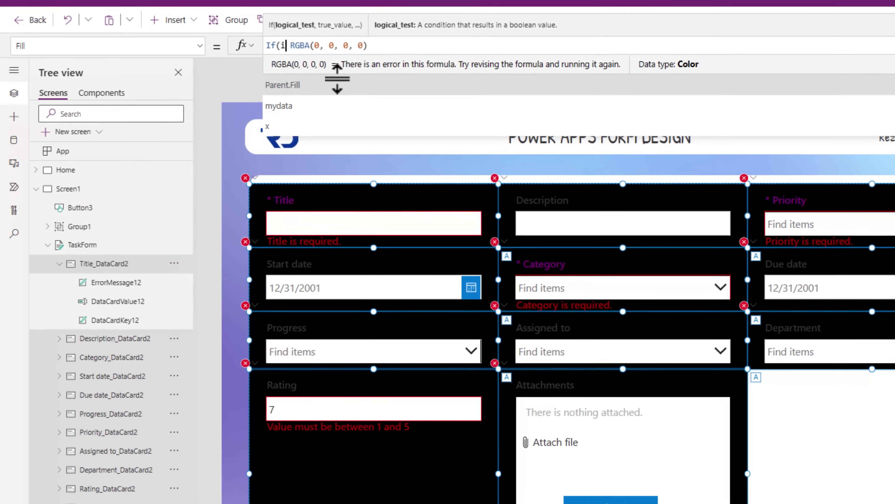
pyautogui.click(325, 69)
pyautogui.write('Self.Error)')
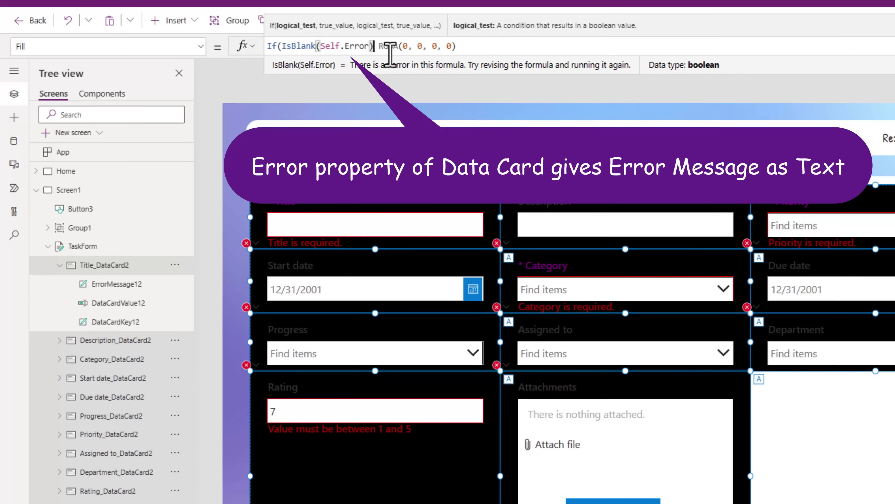
pyautogui.write(',')
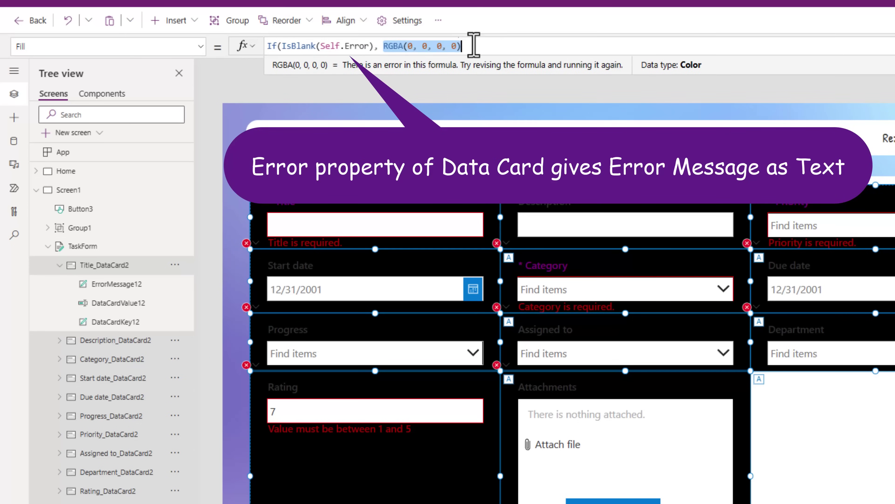
pyautogui.write(', red')
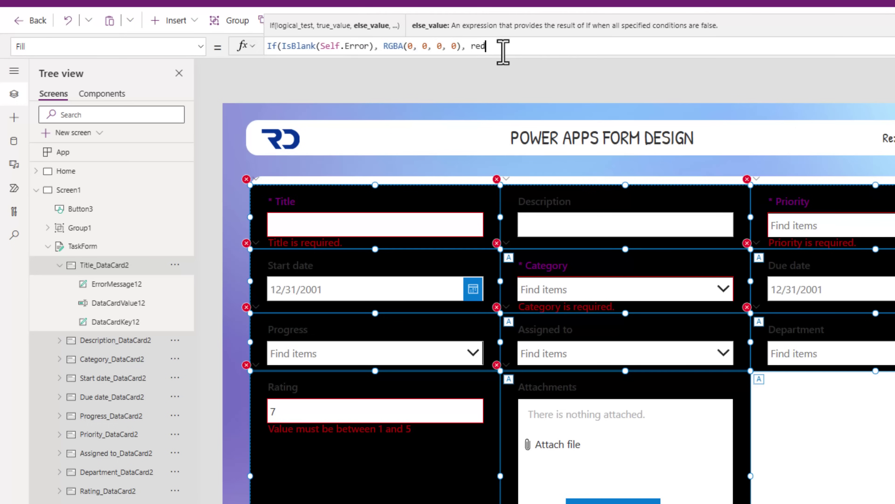
pyautogui.write(')')
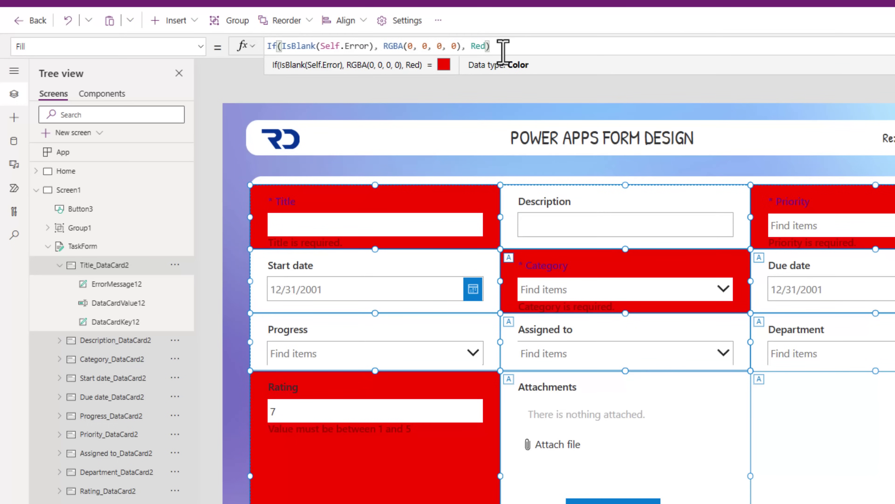
# Soften the error colour in the data cards' Fill formula by replacing Red with ColorFade(Red,0.9).
pyautogui.press('Left')
pyautogui.press('Left')
pyautogui.press('Left')
pyautogui.press('Left')
pyautogui.write('ColorFade(Red')
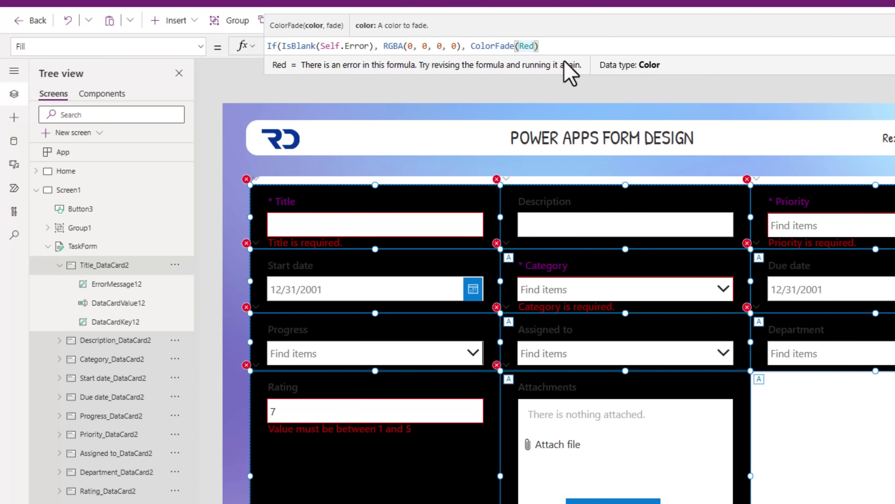
pyautogui.write(',0.9)')
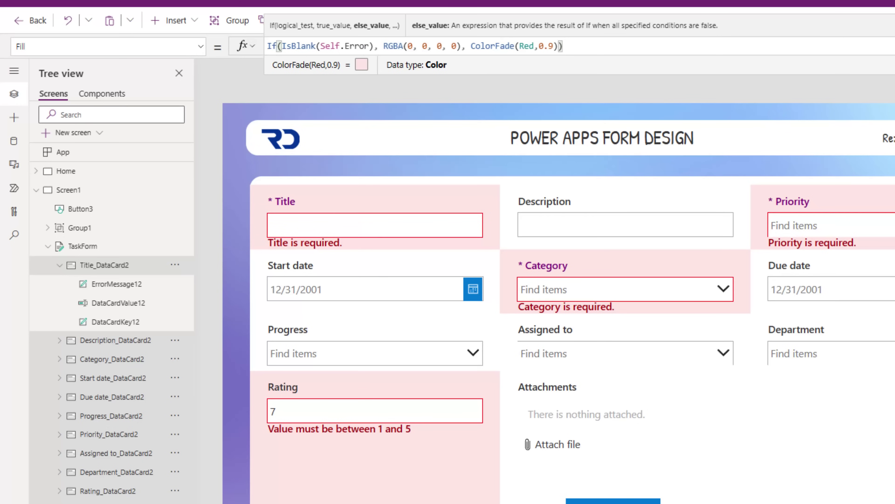
# Preview the form and test the error highlighting by clearing the Rating value and choosing Design as Category.
pyautogui.press('F5')
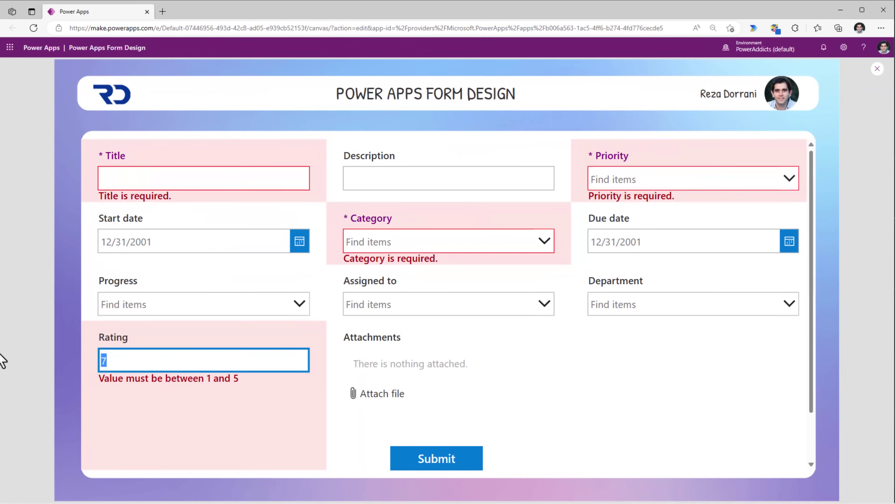
pyautogui.click(176, 396)
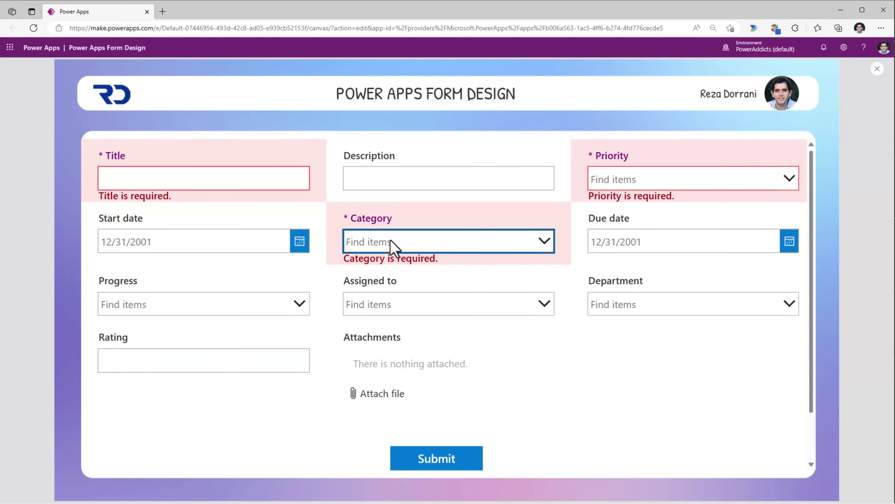
pyautogui.click(394, 243)
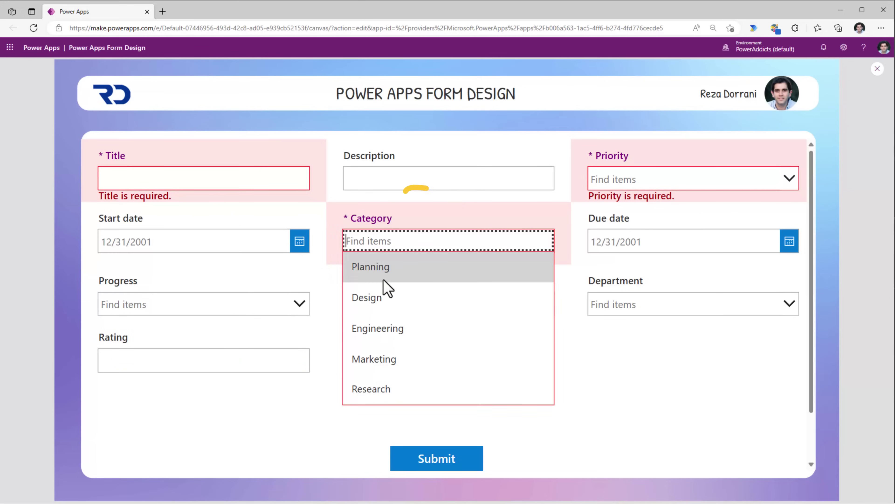
pyautogui.click(367, 288)
pyautogui.click(330, 272)
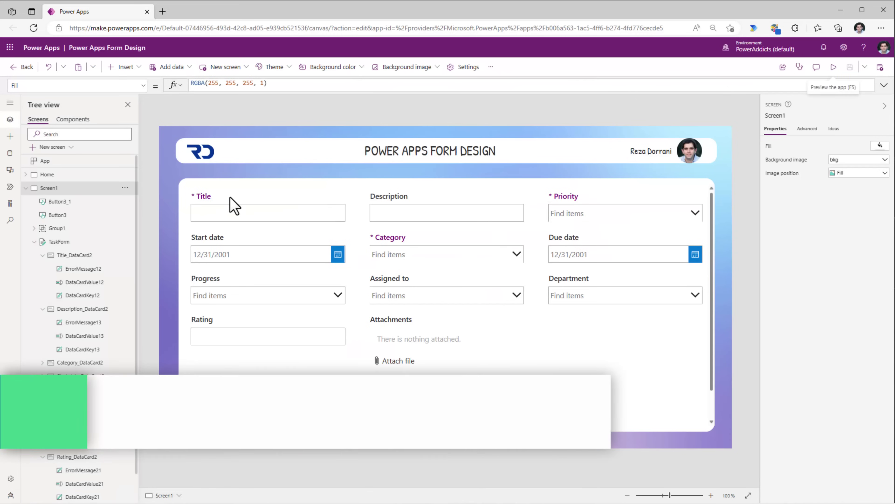
# Set the Font of the Title card's label to Font.'Dancing Script'.
pyautogui.click(212, 202)
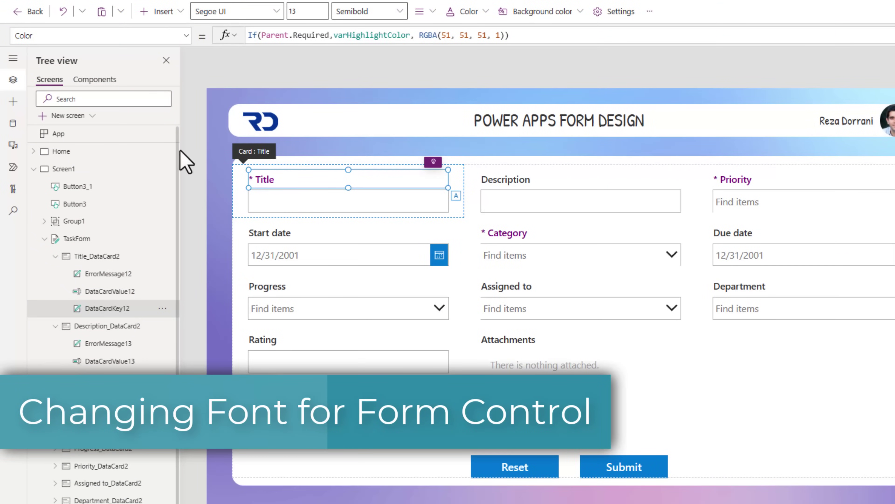
pyautogui.click(48, 32)
pyautogui.write('Font')
pyautogui.press('Return')
pyautogui.tripleClick(299, 35)
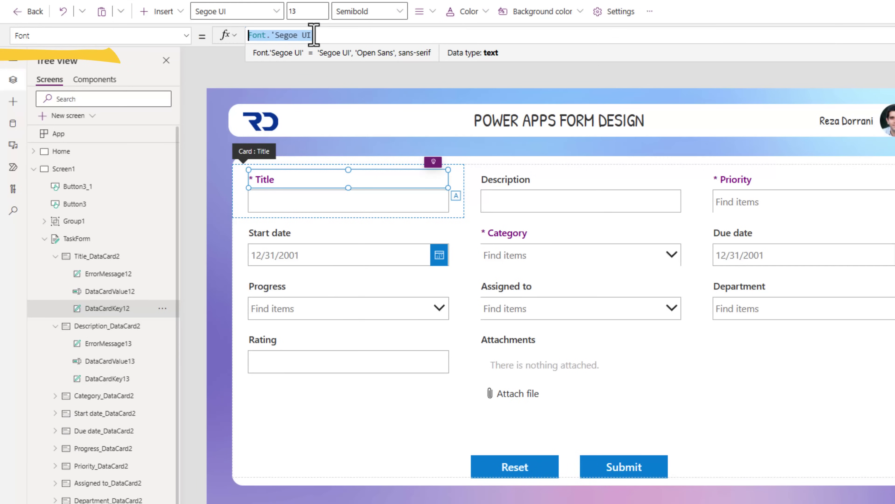
pyautogui.moveTo(270, 35); pyautogui.dragTo(360, 40)
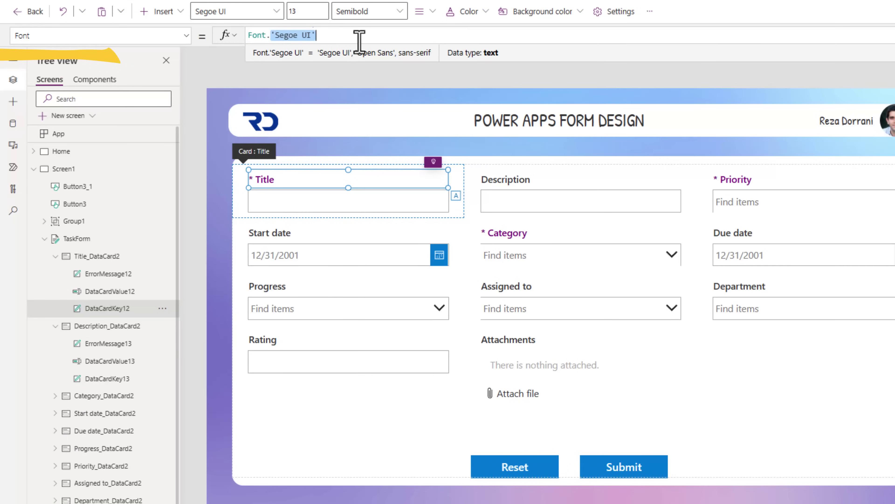
pyautogui.press('BackSpace')
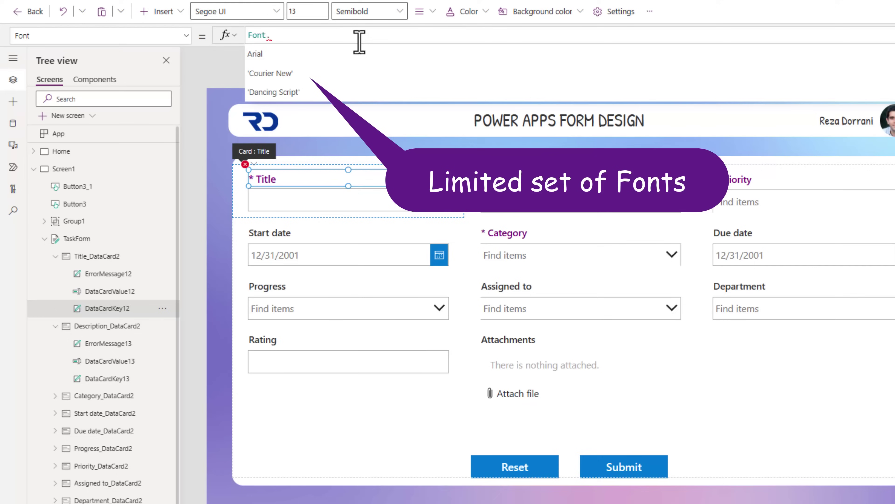
pyautogui.scroll(-3, 289, 76)
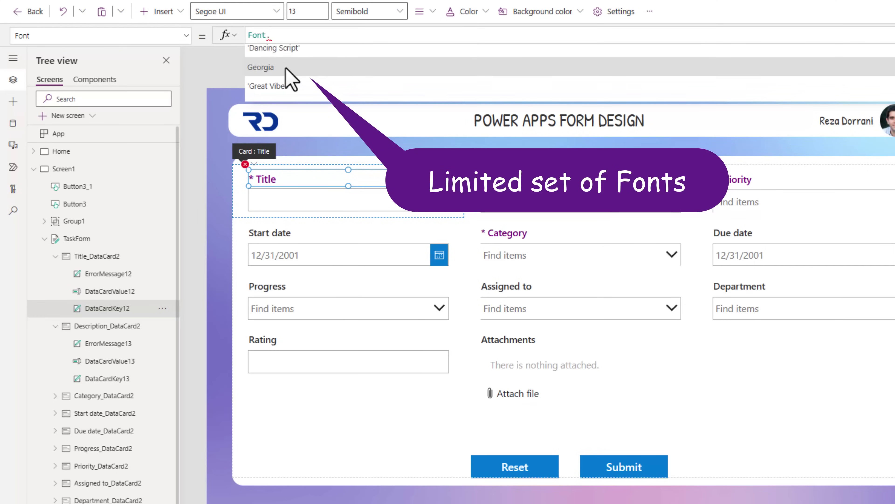
pyautogui.scroll(1, 304, 67)
pyautogui.click(334, 54)
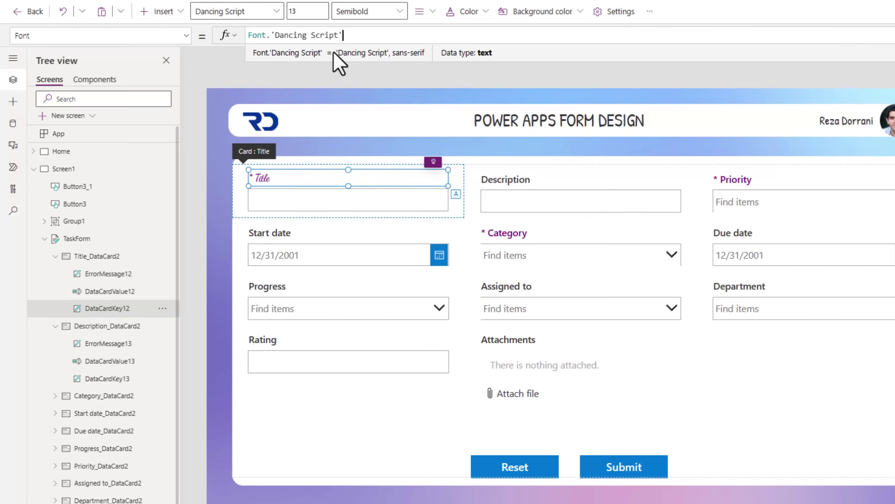
# Replace the Title label's Font formula with the custom font name "Lucida Bright".
pyautogui.hotkey('ctrl', 'a')
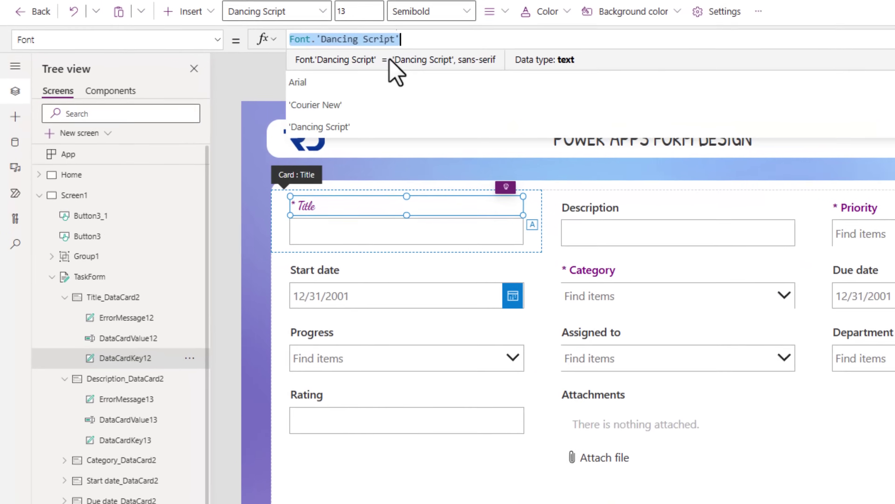
pyautogui.write('""')
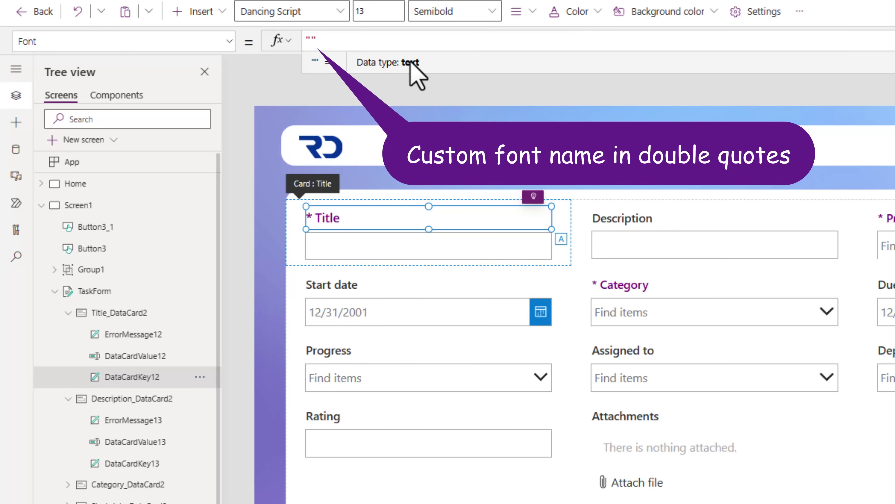
pyautogui.write('Lucida Bright"')
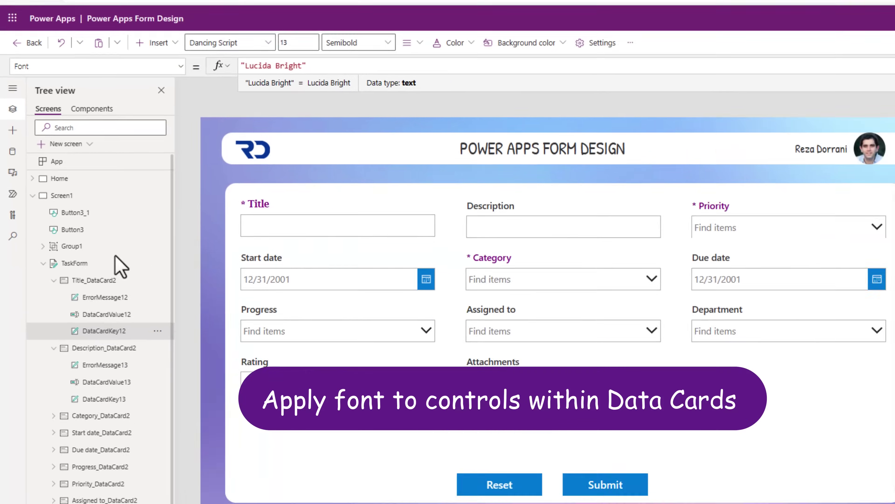
# Switch TaskForm to the Horizontal layout and undo it to multi-select the card controls, and set their Font to Font.'Patrick Hand'.
pyautogui.click(93, 293)
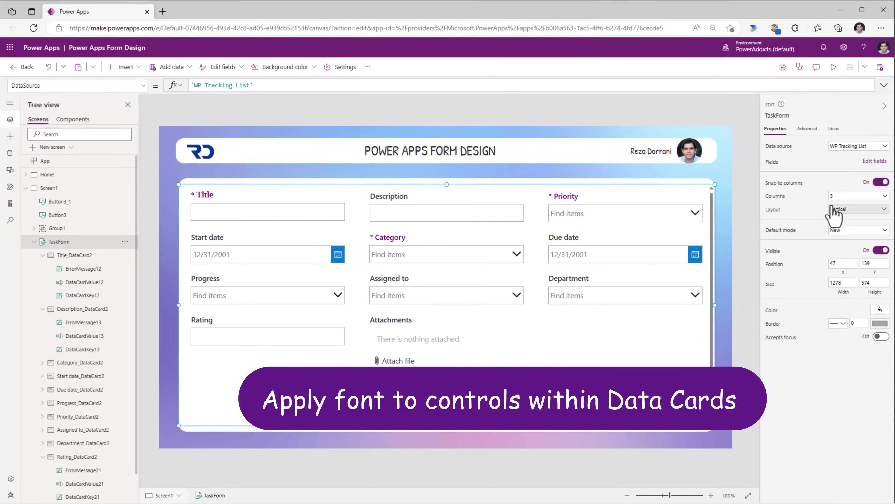
pyautogui.click(841, 211)
pyautogui.click(859, 260)
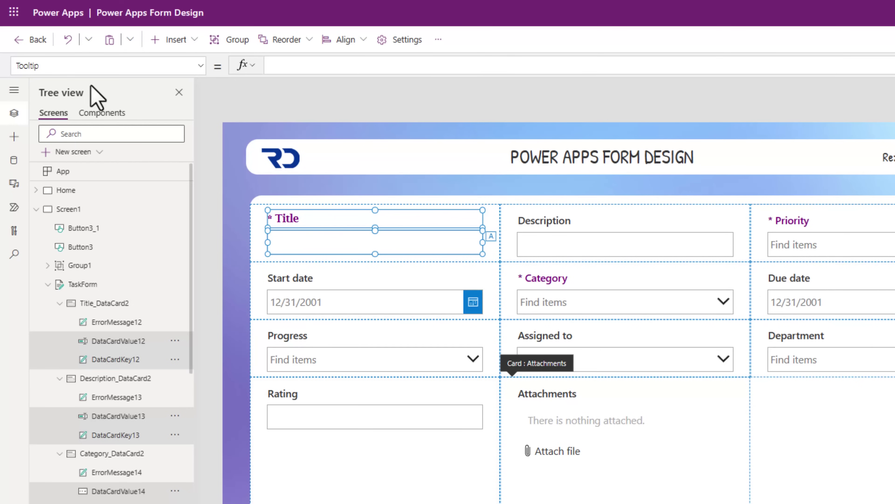
pyautogui.click(98, 66)
pyautogui.press('Return')
pyautogui.click(310, 67)
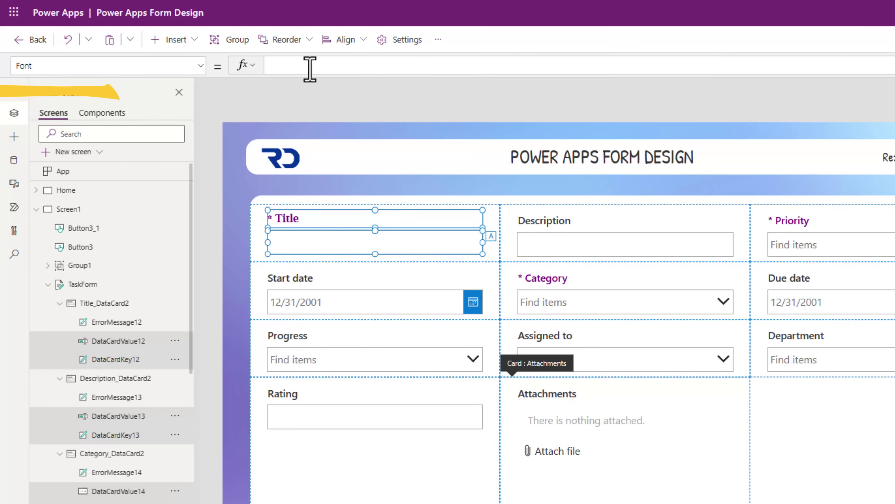
pyautogui.write("Font.'Patrick Hand'")
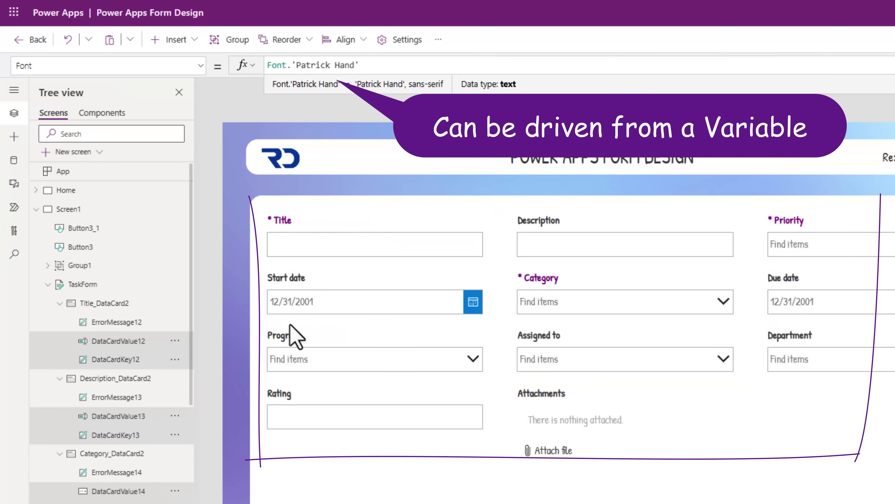
# Check the Patrick Hand font in the Category and Priority choice lists, then clear the multi-selection.
pyautogui.keyDown('alt'); pyautogui.click(564, 301); pyautogui.keyUp('alt')
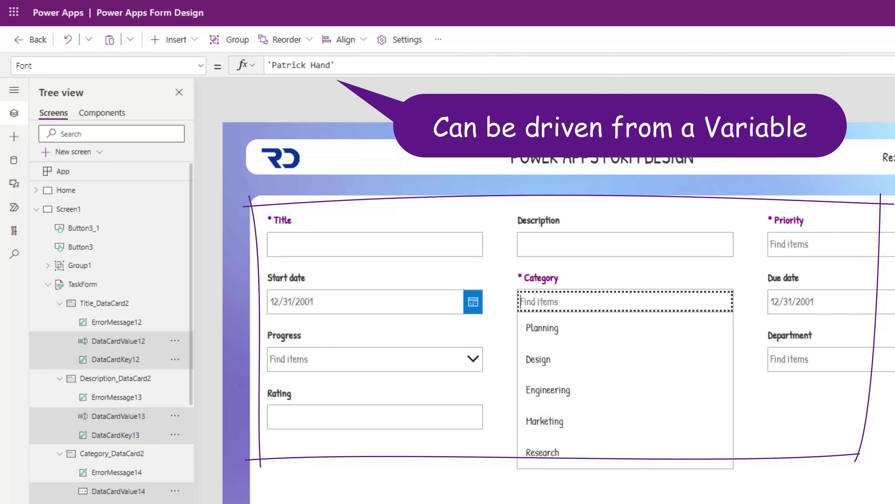
pyautogui.keyDown('alt'); pyautogui.click(797, 244); pyautogui.keyUp('alt')
pyautogui.click(754, 249)
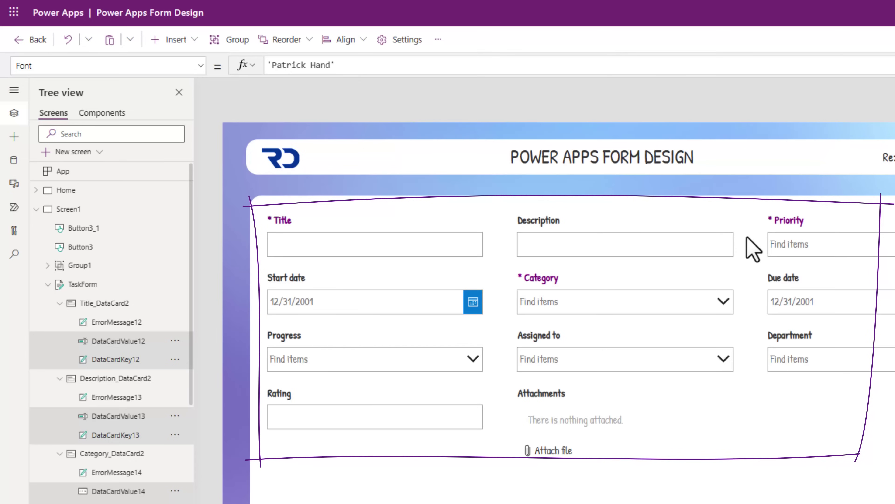
pyautogui.click(236, 257)
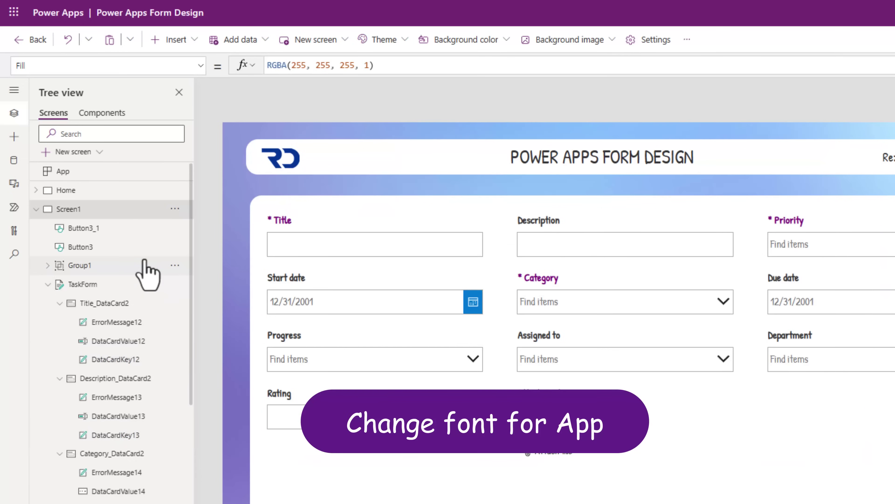
# Find every Font.'Segoe UI' reference in the app and replace all of them with varFont.
pyautogui.click(20, 257)
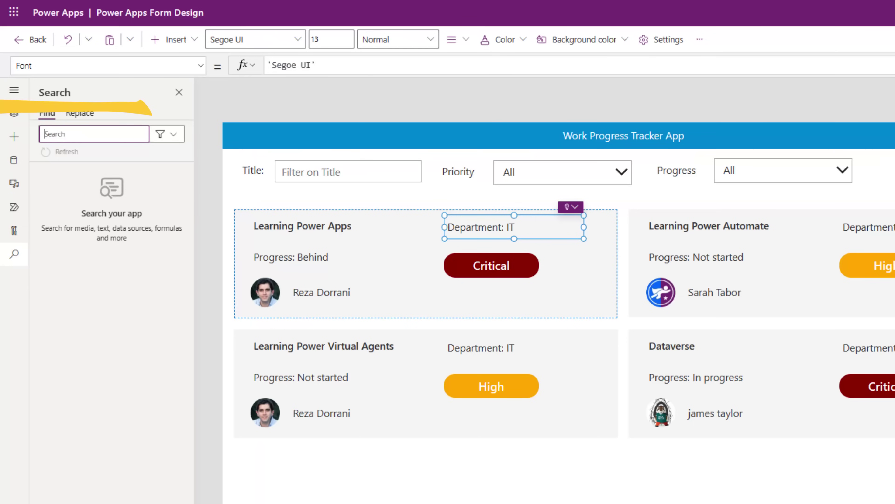
pyautogui.write("Font.'Segoe UI'")
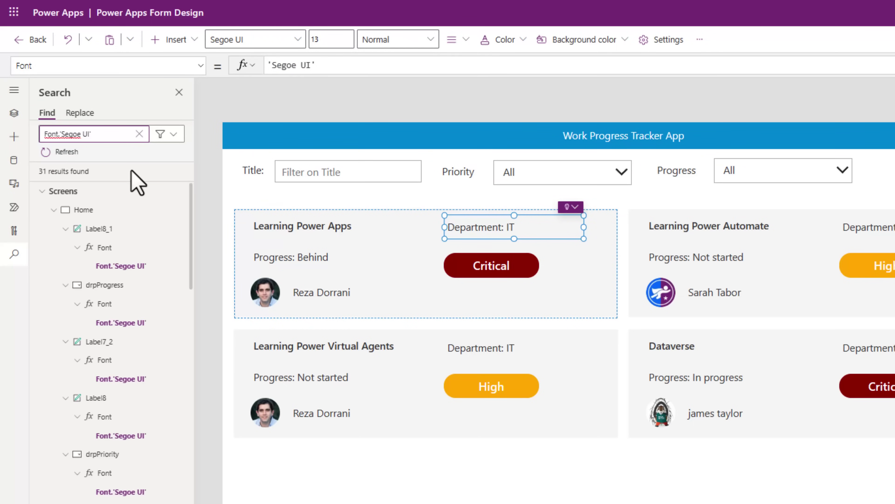
pyautogui.click(78, 117)
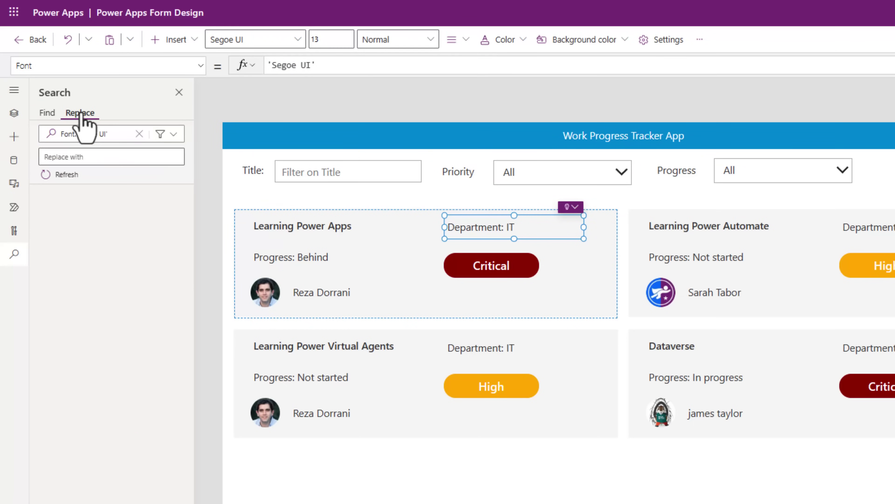
pyautogui.click(83, 157)
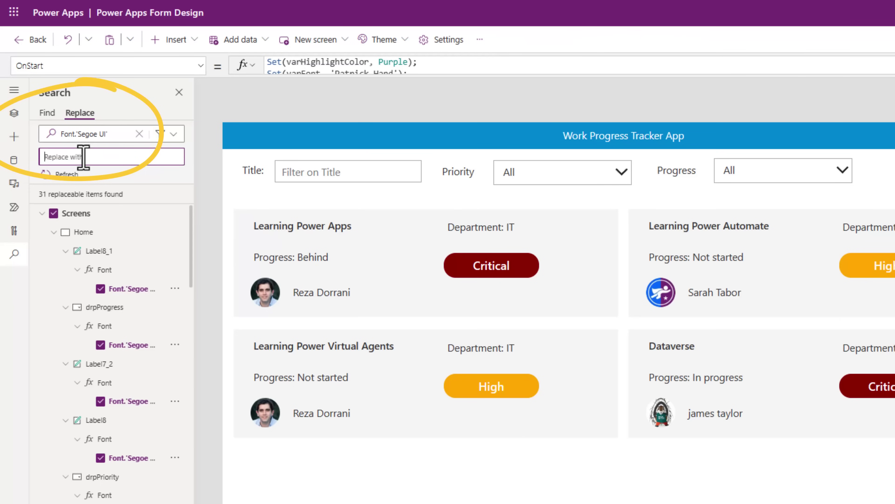
pyautogui.write('VAR')
pyautogui.press('BackSpace')
pyautogui.press('BackSpace')
pyautogui.press('BackSpace')
pyautogui.write('varFont')
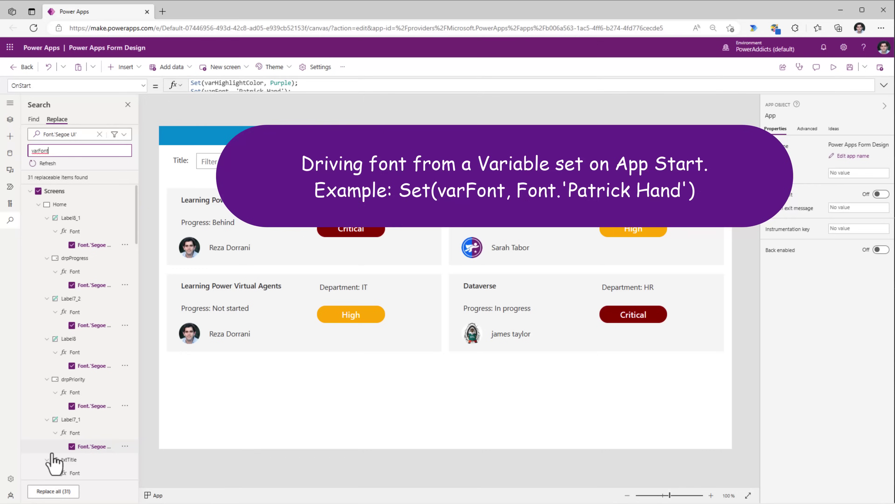
pyautogui.click(57, 492)
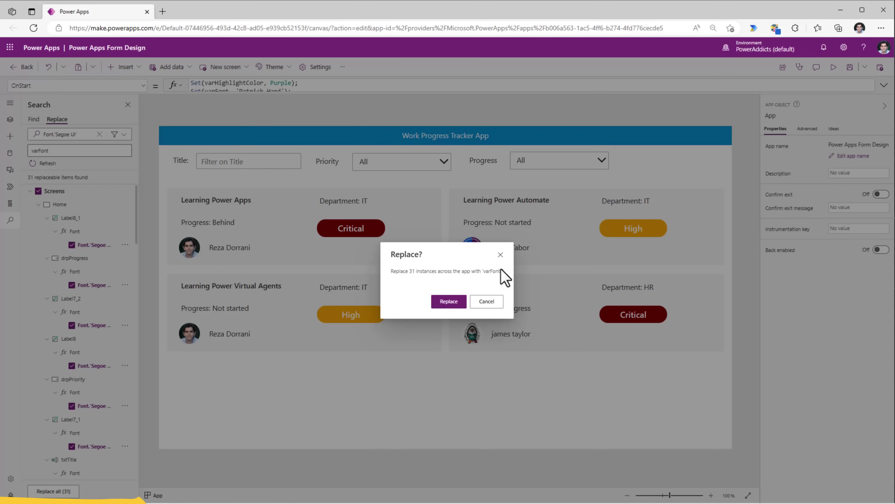
pyautogui.click(449, 302)
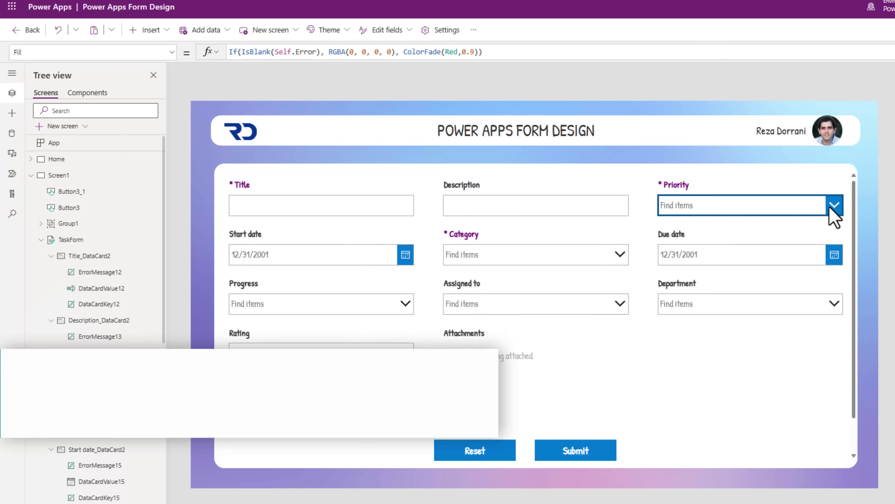
# Review the Priority choices, narrow the card's combo box and move it up beside the Priority label.
pyautogui.click(832, 206)
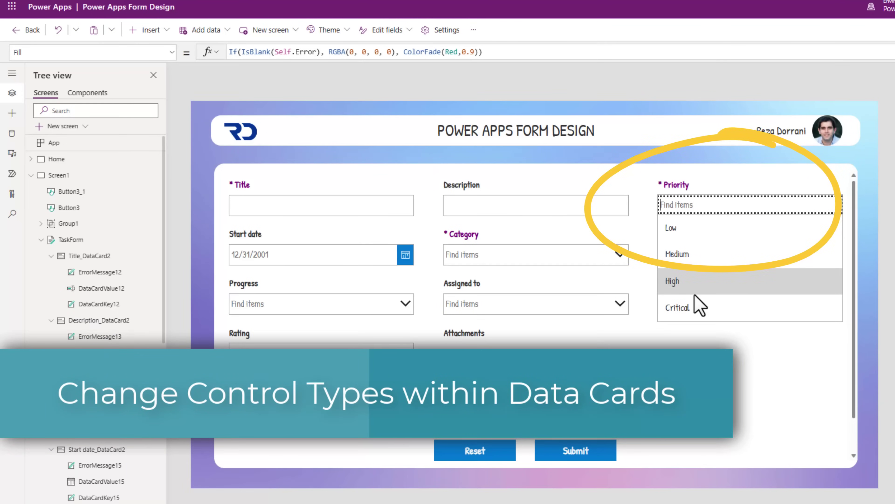
pyautogui.click(736, 204)
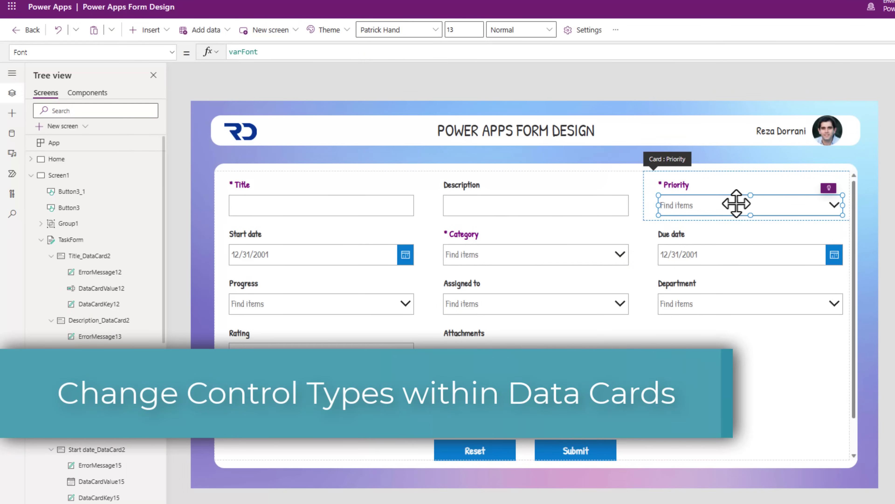
pyautogui.click(661, 205)
pyautogui.moveTo(689, 207); pyautogui.dragTo(756, 178)
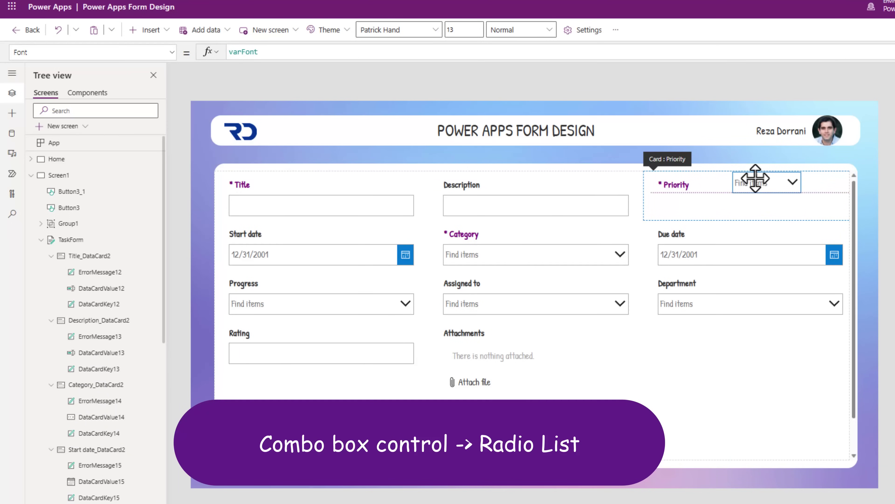
# Insert a Radio control into the Priority card and set its Layout to Layout.Horizontal.
pyautogui.click(698, 218)
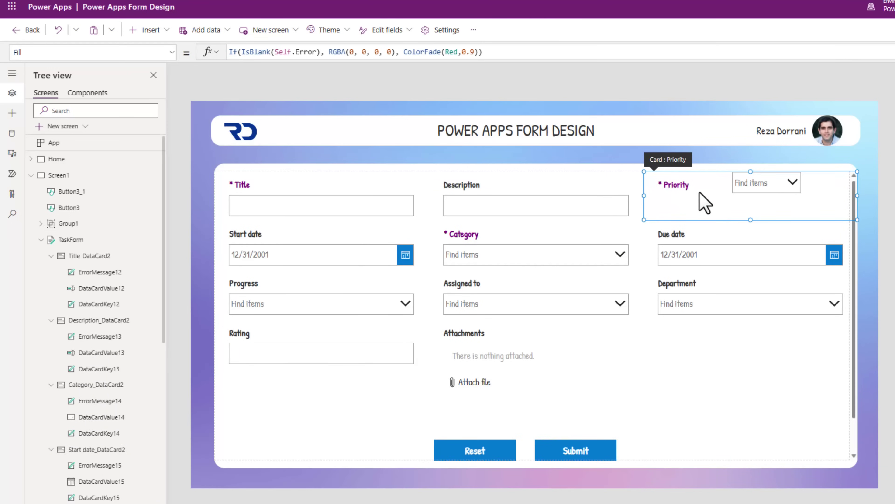
pyautogui.click(155, 31)
pyautogui.write('radio')
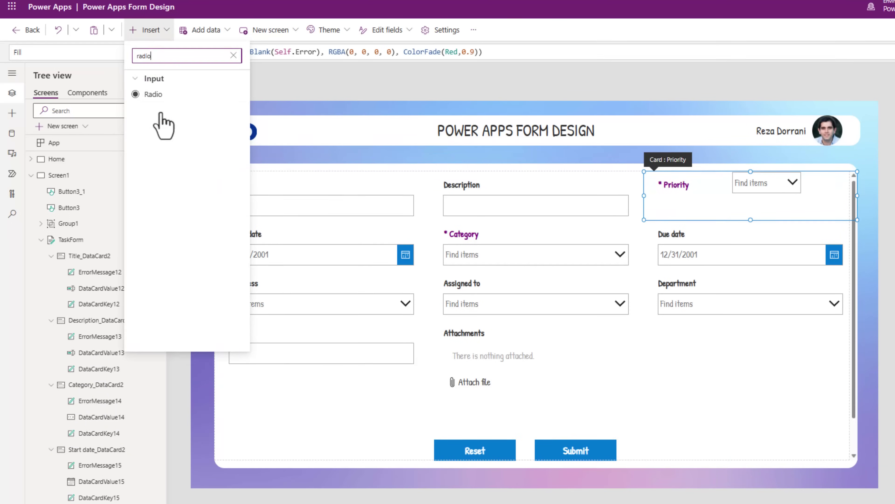
pyautogui.click(150, 94)
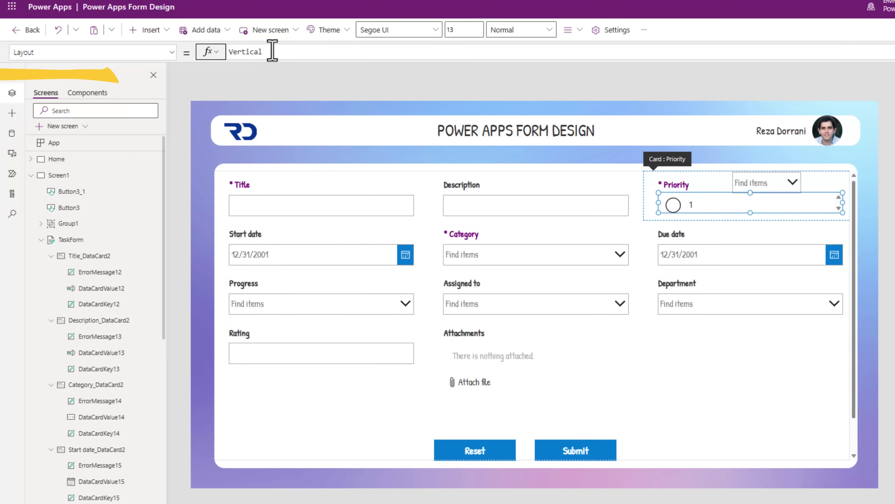
pyautogui.doubleClick(274, 51)
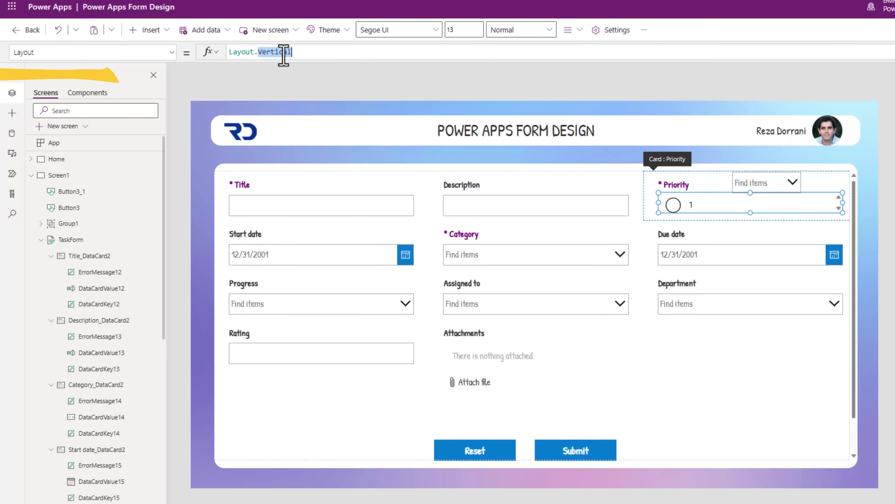
pyautogui.write('hori')
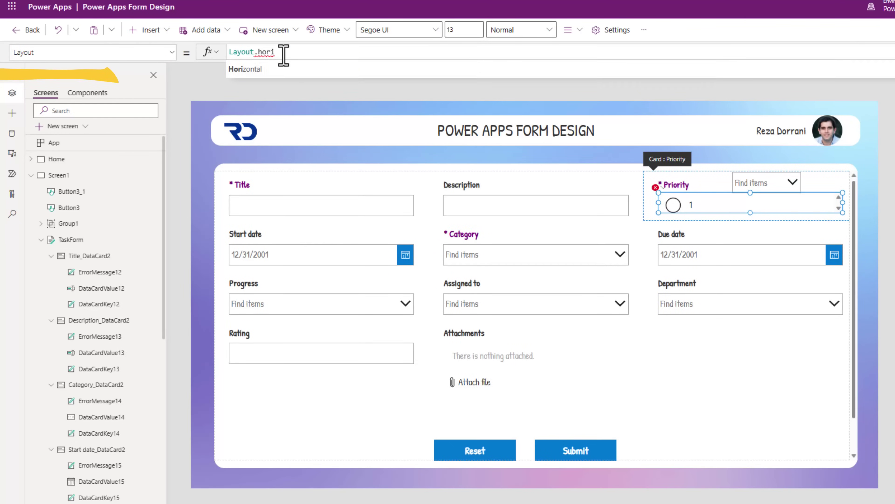
pyautogui.click(281, 70)
# Copy the Items formula of the Priority card's combo box.
pyautogui.click(750, 180)
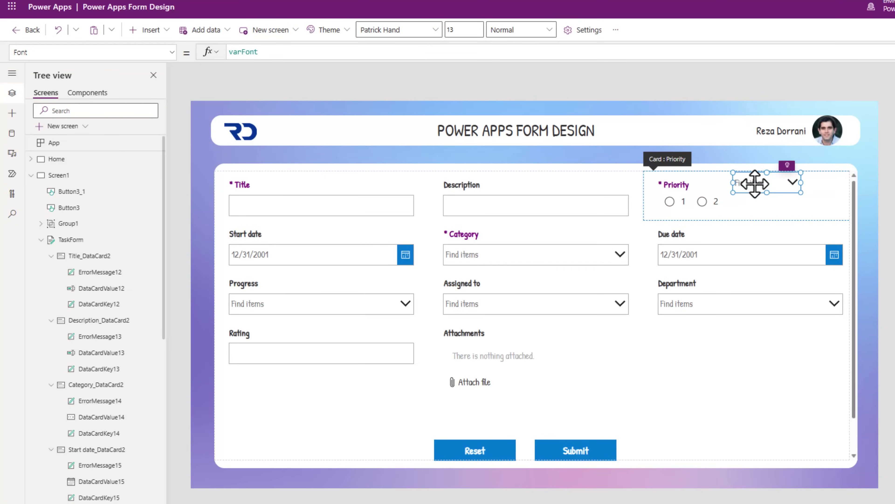
pyautogui.click(84, 53)
pyautogui.write('Items')
pyautogui.press('Return')
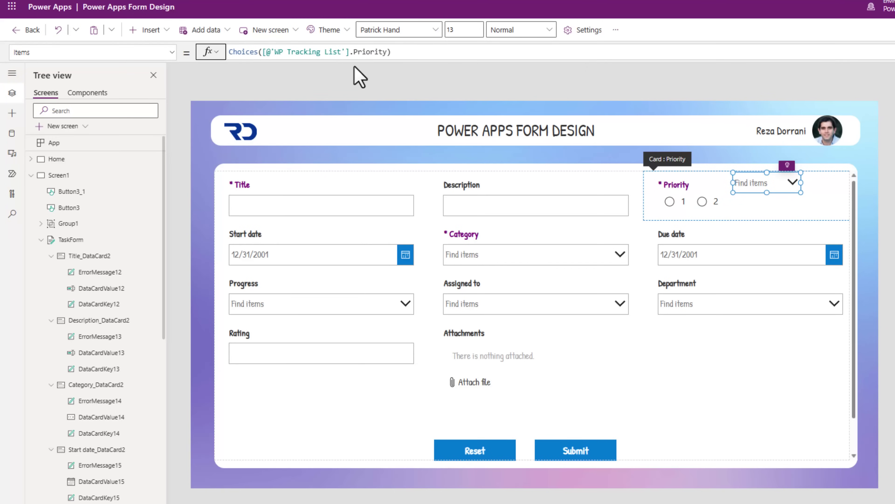
pyautogui.tripleClick(354, 52)
pyautogui.hotkey('ctrl', 'c')
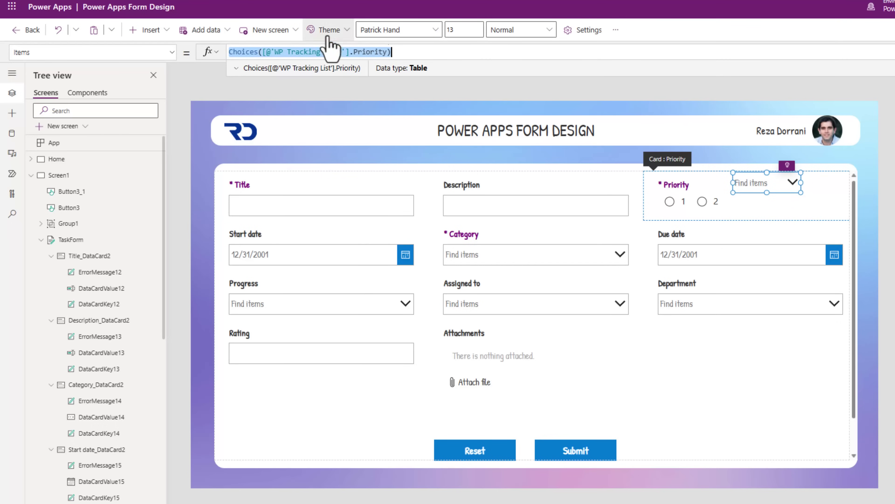
# Set the radio control's Items property to the copied formula Choices([@'WP Tracking List'].Priority).
pyautogui.click(670, 204)
pyautogui.click(86, 53)
pyautogui.write('Layout')
pyautogui.press('Return')
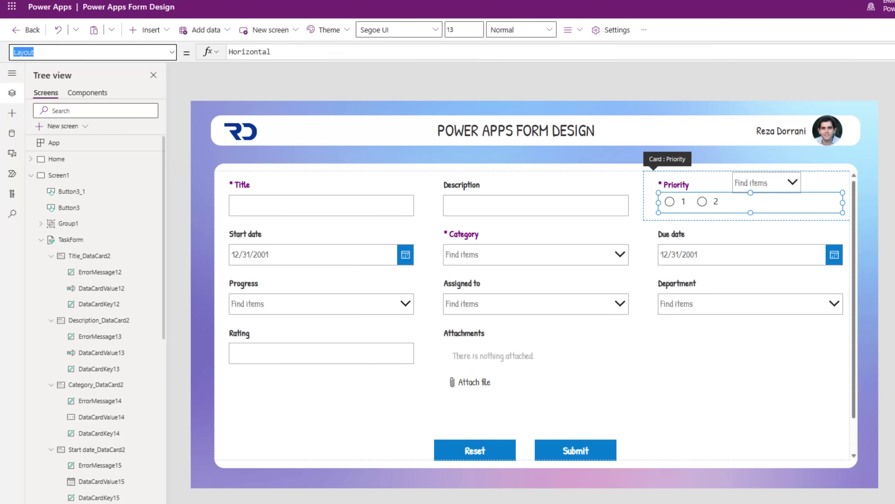
pyautogui.press('Return')
pyautogui.click(234, 52)
pyautogui.hotkey('ctrl', 'a')
pyautogui.hotkey('ctrl', 'v')
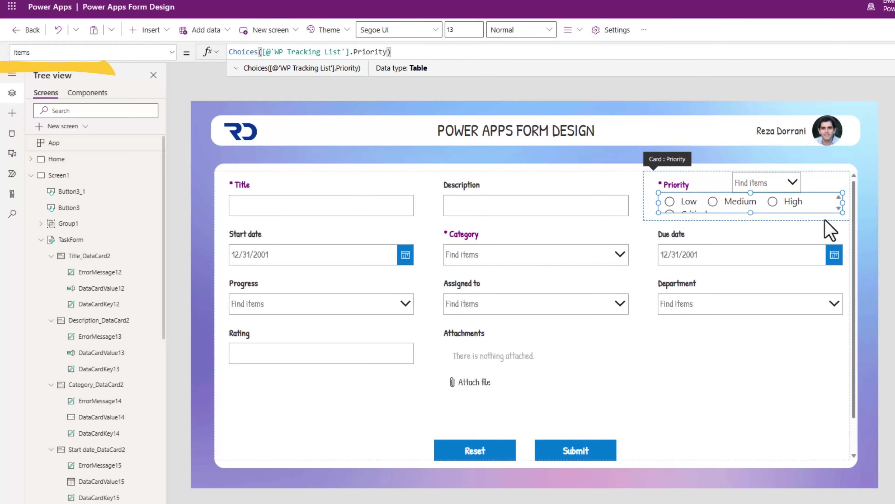
# Set the radio control's Default property to ThisItem.Priority.Value.
pyautogui.click(89, 52)
pyautogui.write('Default')
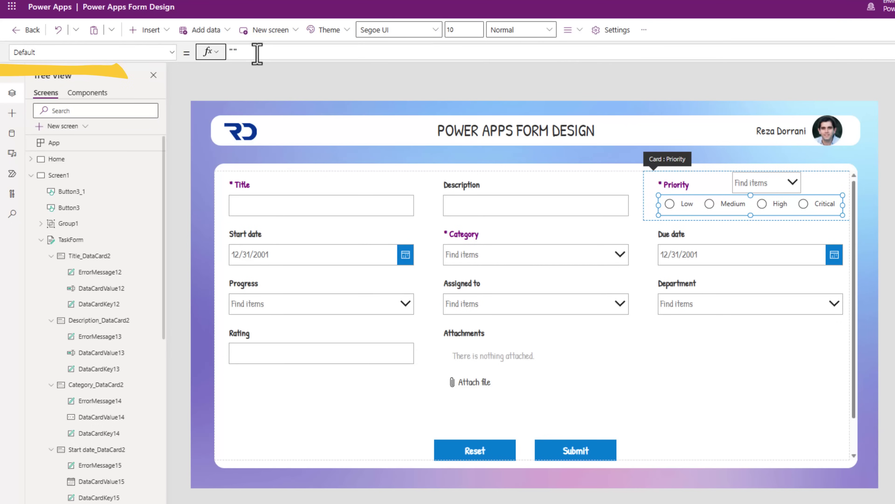
pyautogui.click(264, 54)
pyautogui.hotkey('ctrl', 'a')
pyautogui.press('BackSpace')
pyautogui.write('t')
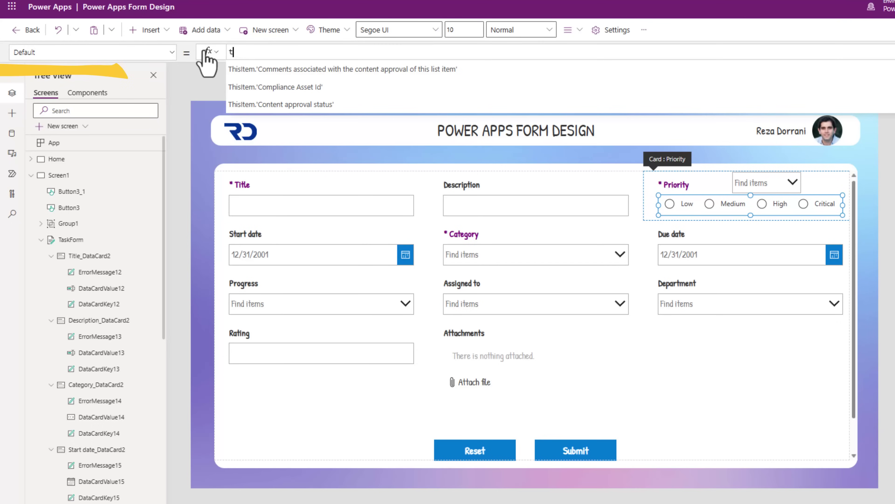
pyautogui.write('hisitem.pr')
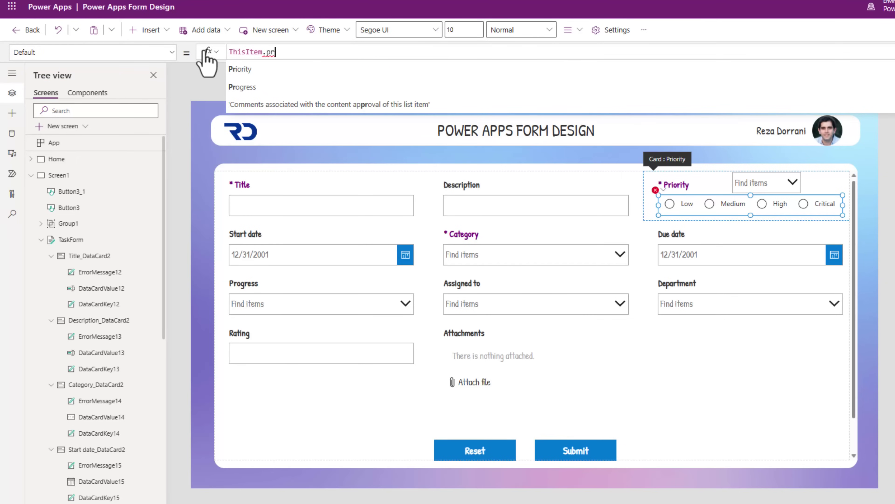
pyautogui.write('iority.Value')
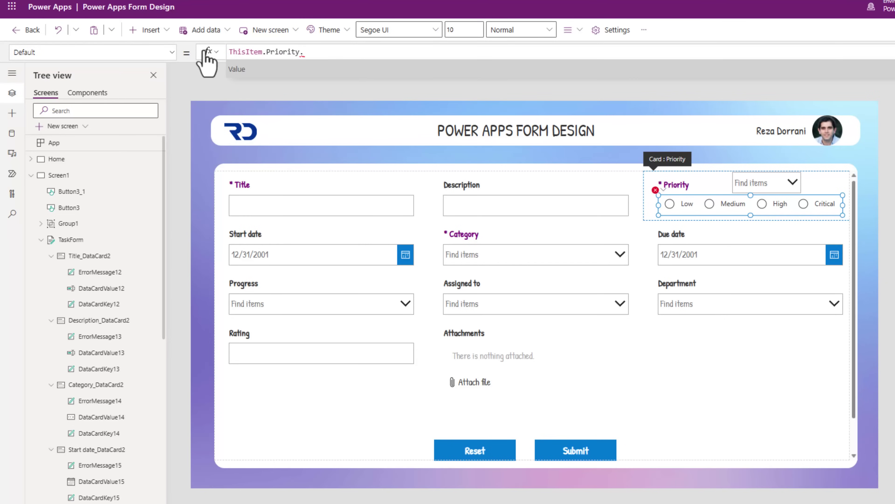
pyautogui.click(237, 69)
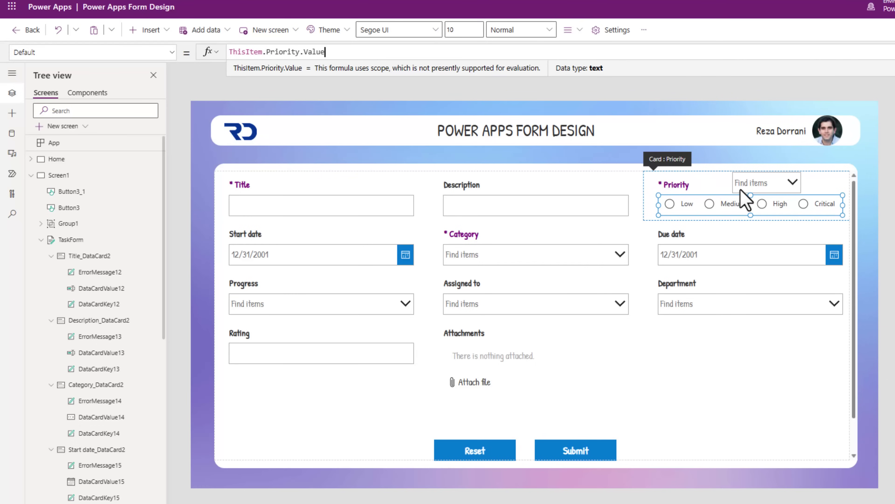
# Delete the combo box from the Priority card and copy the radio control's name.
pyautogui.click(747, 181)
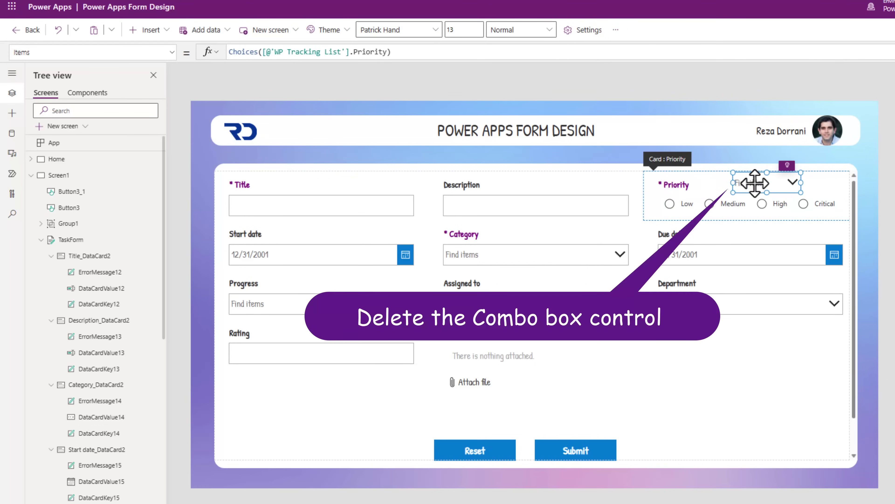
pyautogui.press('Delete')
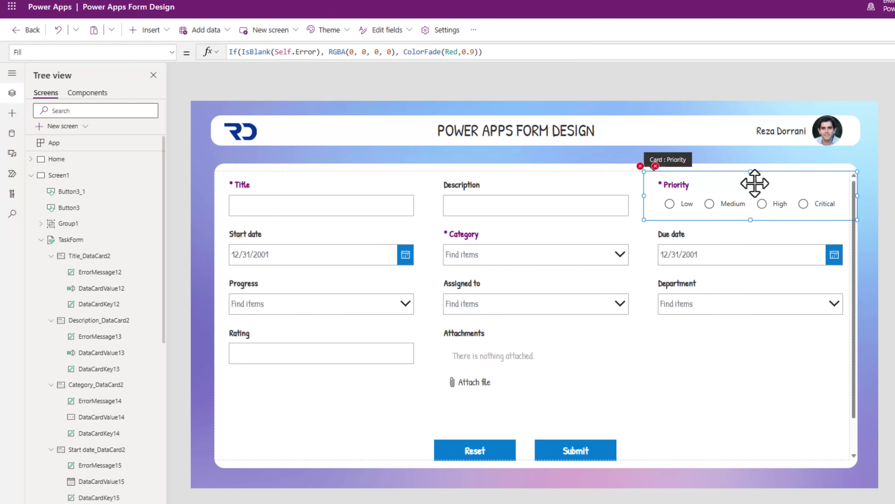
pyautogui.click(702, 212)
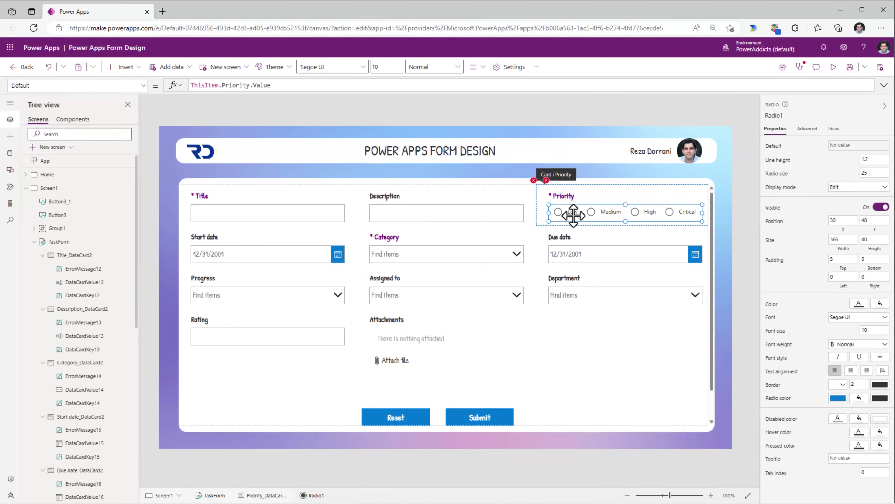
pyautogui.click(776, 115)
pyautogui.hotkey('ctrl', 'c')
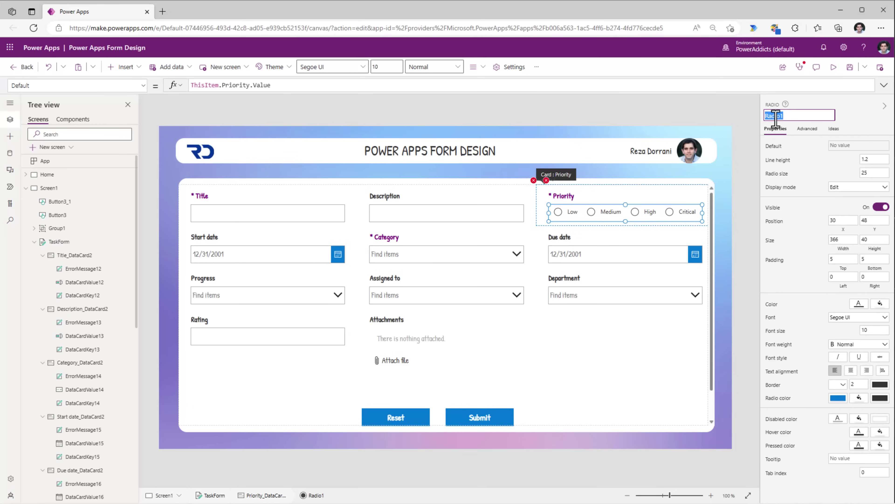
# Replace both DataCardValue18 references in the Y formula of the Priority card's error message label with Radio1.
pyautogui.click(581, 186)
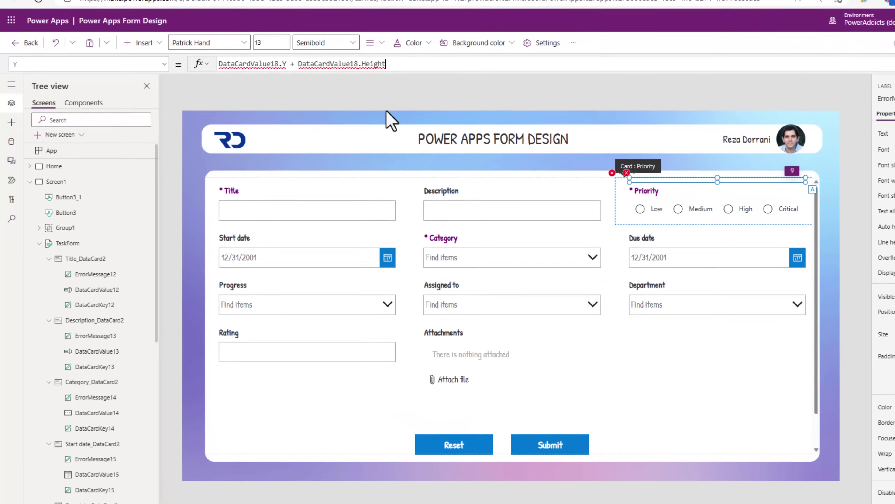
pyautogui.doubleClick(255, 58)
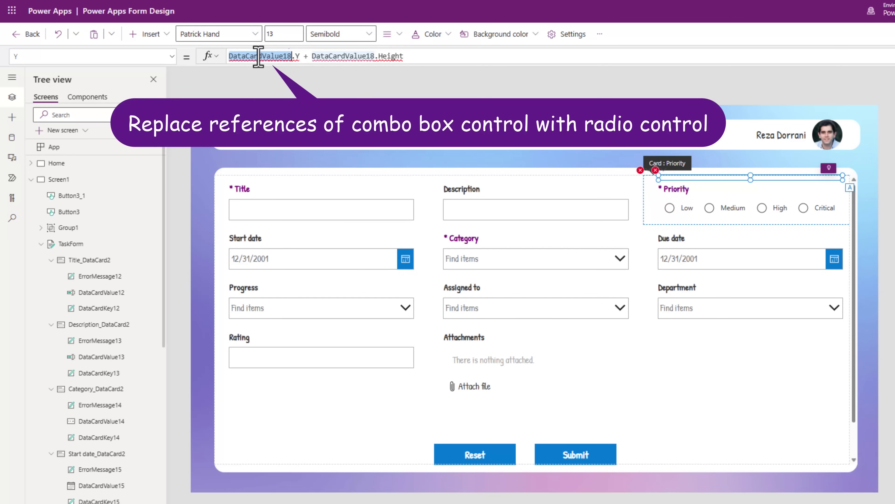
pyautogui.hotkey('ctrl', 'v')
pyautogui.doubleClick(297, 57)
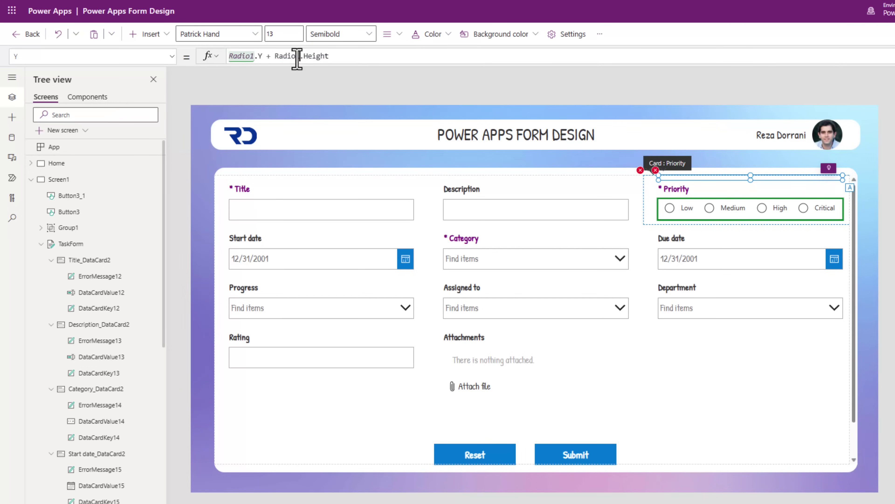
# Point the Priority card's Update property to the radio control with Radio1.Selected.
pyautogui.hotkey('ctrl', 'v')
pyautogui.click(654, 171)
pyautogui.click(655, 184)
pyautogui.hotkey('ctrl', 'v')
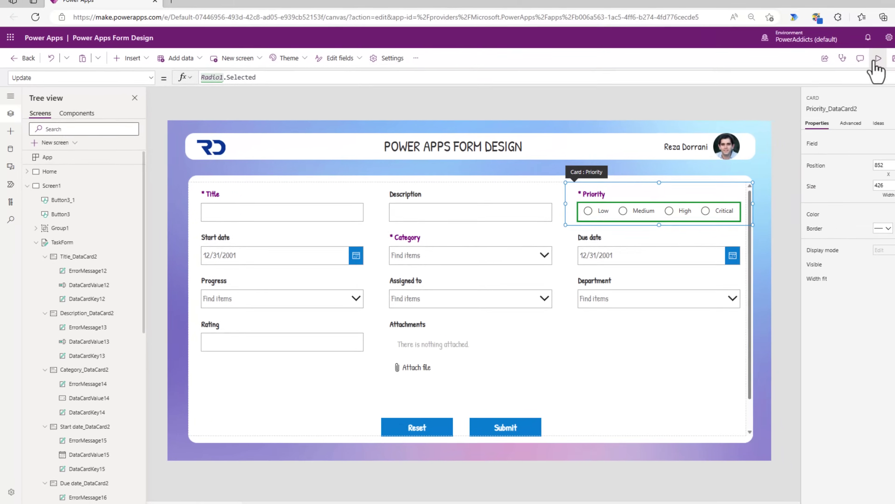
# Preview the app and submit the empty form to test the Priority card's required-field validation.
pyautogui.press('F5')
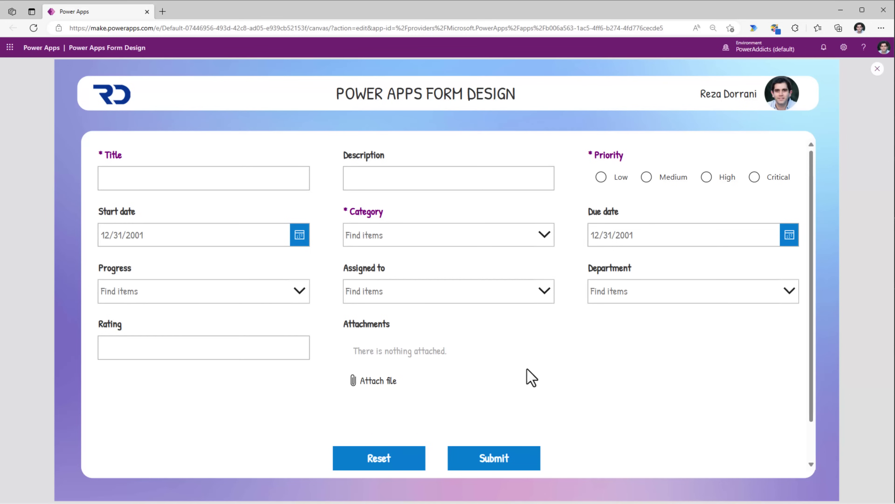
pyautogui.click(502, 461)
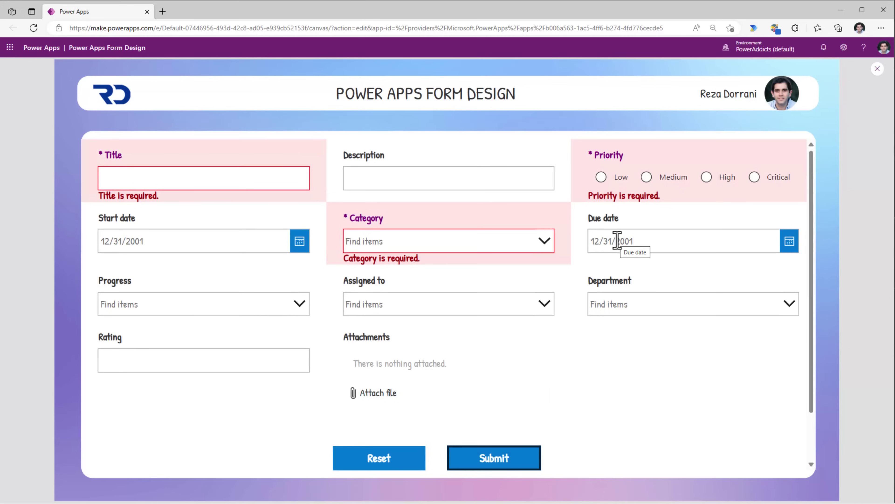
pyautogui.click(646, 177)
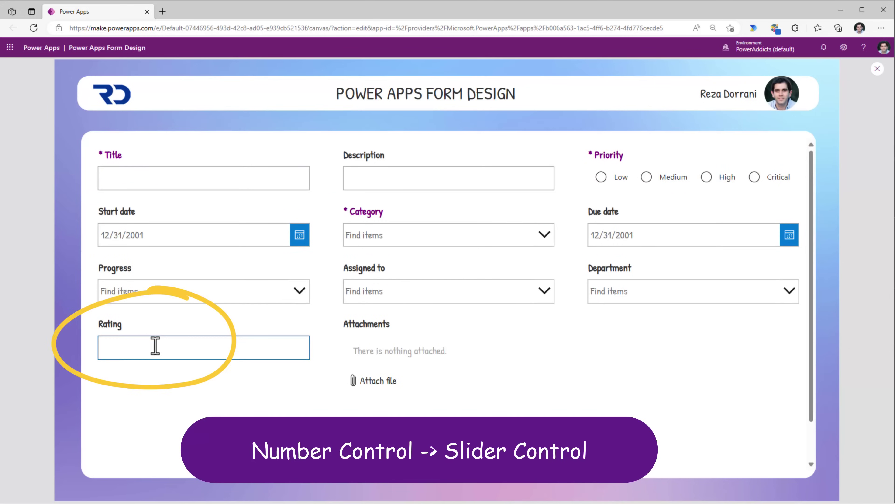
# Enter a Rating of 8 and submit the form to test the range validation, closing the preview at the end.
pyautogui.click(156, 347)
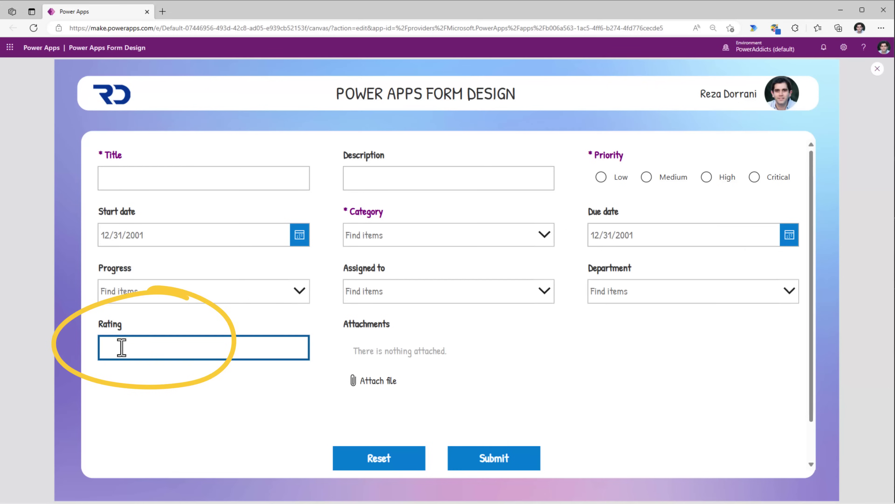
pyautogui.write('8')
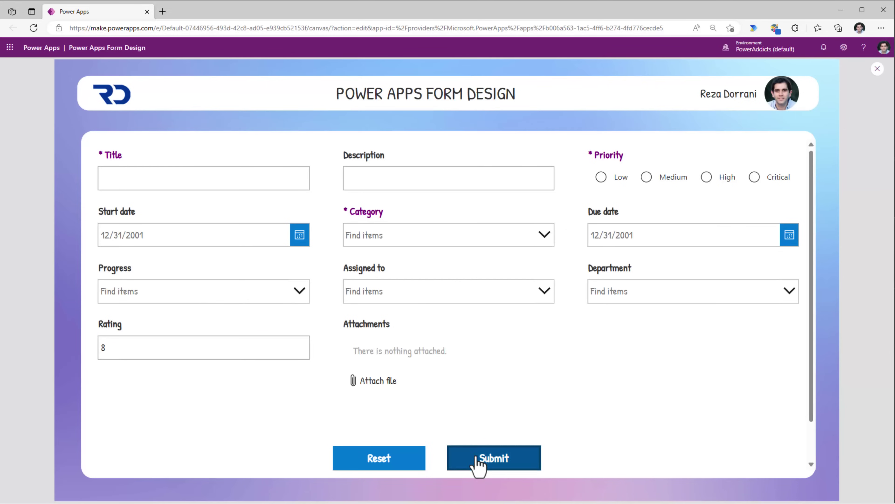
pyautogui.click(474, 460)
pyautogui.moveTo(103, 382); pyautogui.dragTo(214, 384)
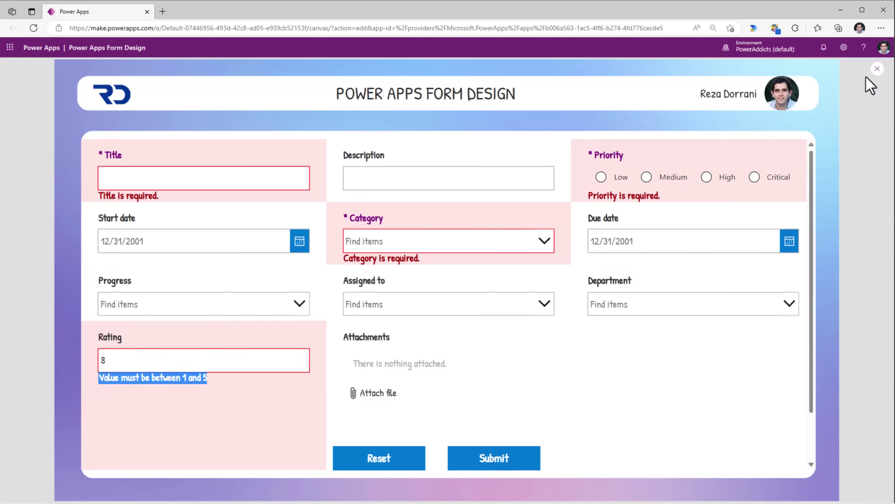
pyautogui.press('Escape')
# Shrink the Rating card's text input to make room and insert a slider in the card.
pyautogui.click(197, 365)
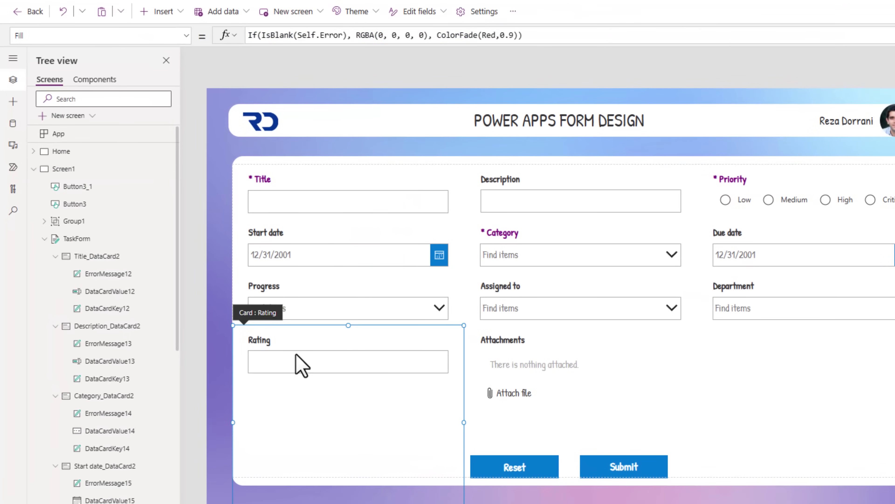
pyautogui.click(197, 365)
pyautogui.moveTo(266, 363); pyautogui.dragTo(317, 256)
pyautogui.click(166, 13)
pyautogui.write('slider')
pyautogui.click(173, 84)
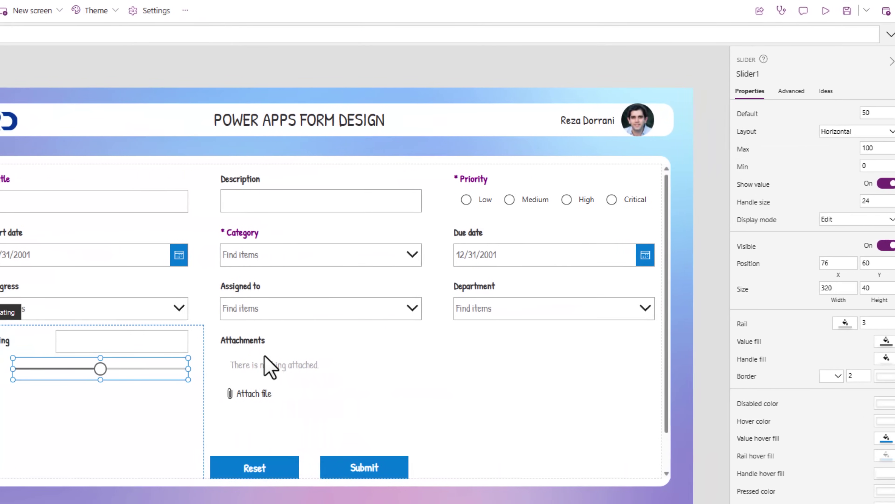
# Set the Rating slider's Max property to 5 and its Default property to Parent.Default.
pyautogui.hotkey('ctrl', 'a')
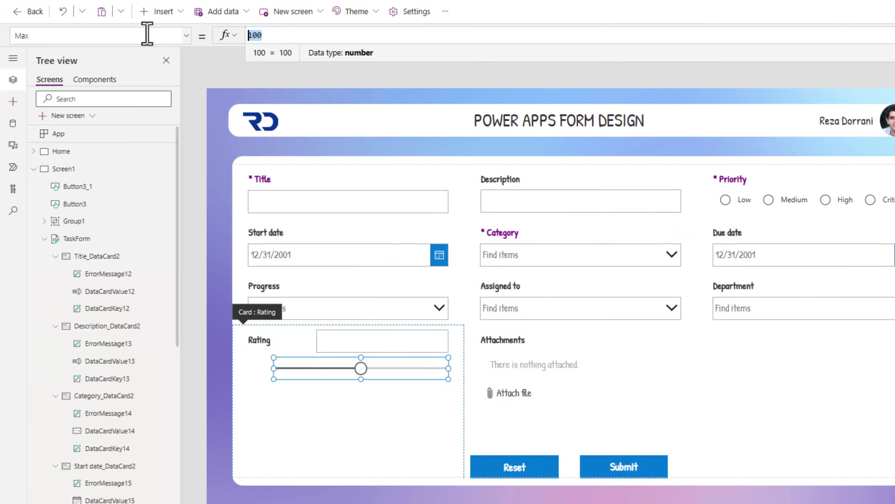
pyautogui.write('50')
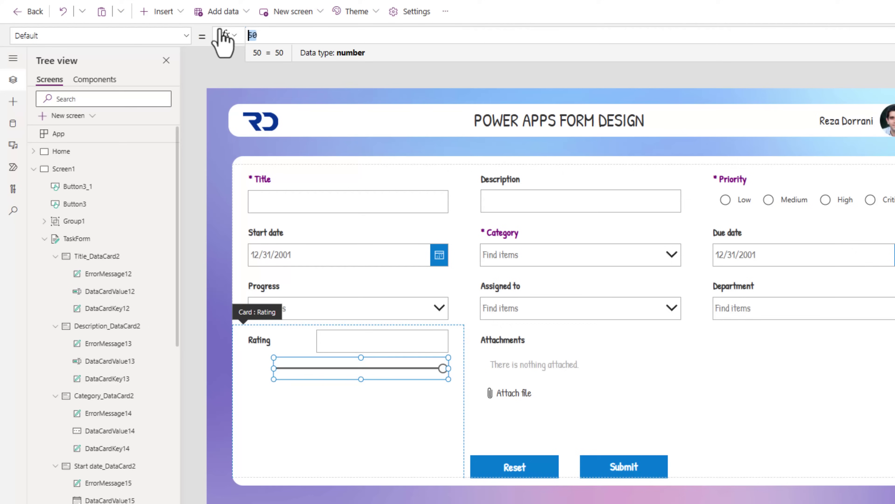
pyautogui.hotkey('ctrl', 'a')
pyautogui.write('Parent.de')
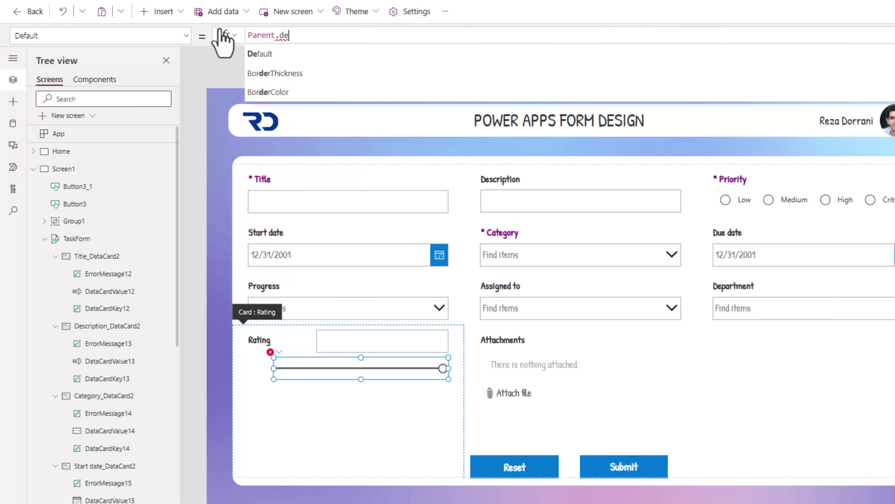
pyautogui.press('Tab')
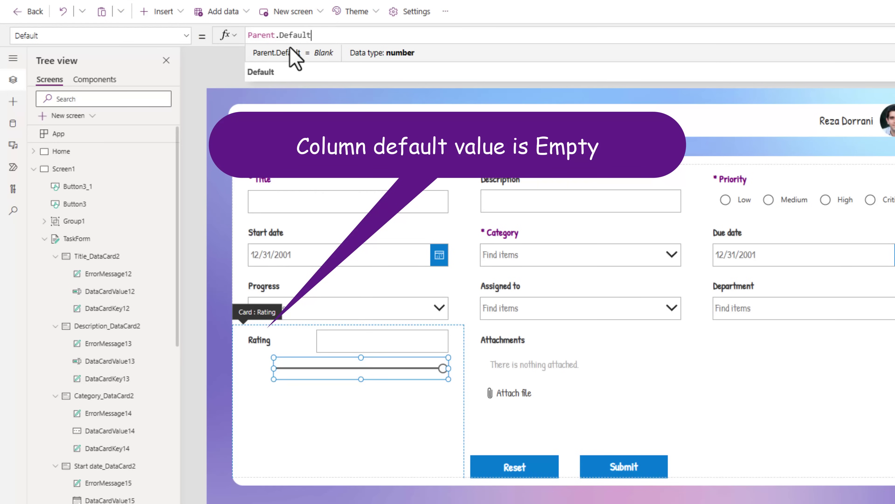
# Wrap the slider's Default formula in Coalesce with a fallback of 0, giving Coalesce(Parent.Default,0).
pyautogui.click(253, 35)
pyautogui.write('coal')
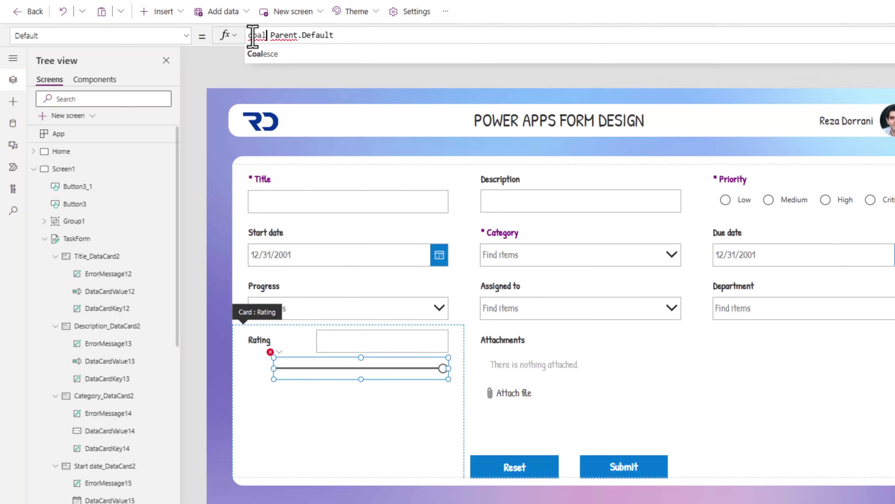
pyautogui.press('Tab')
pyautogui.write(',0)')
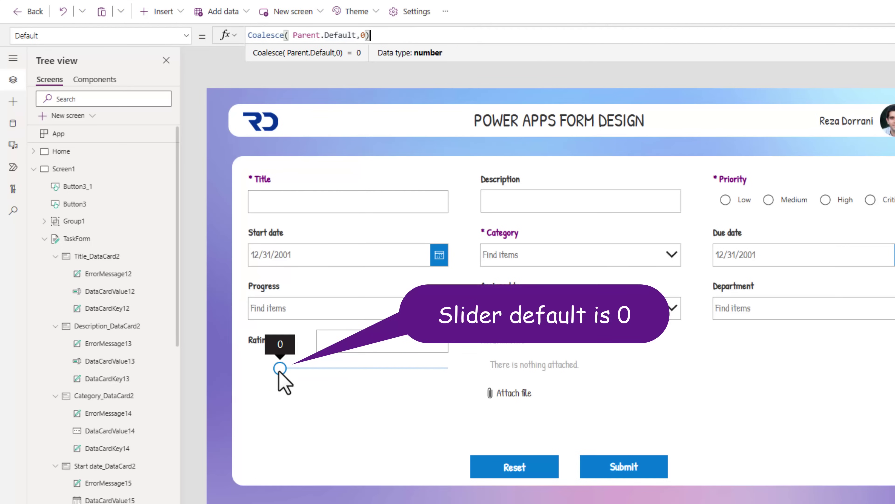
# Delete the text input from the Rating card and select the slider.
pyautogui.click(342, 341)
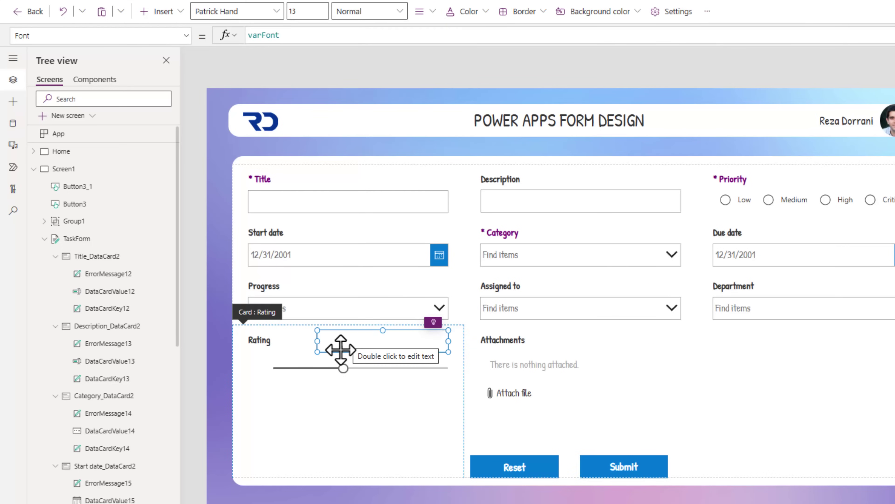
pyautogui.press('Delete')
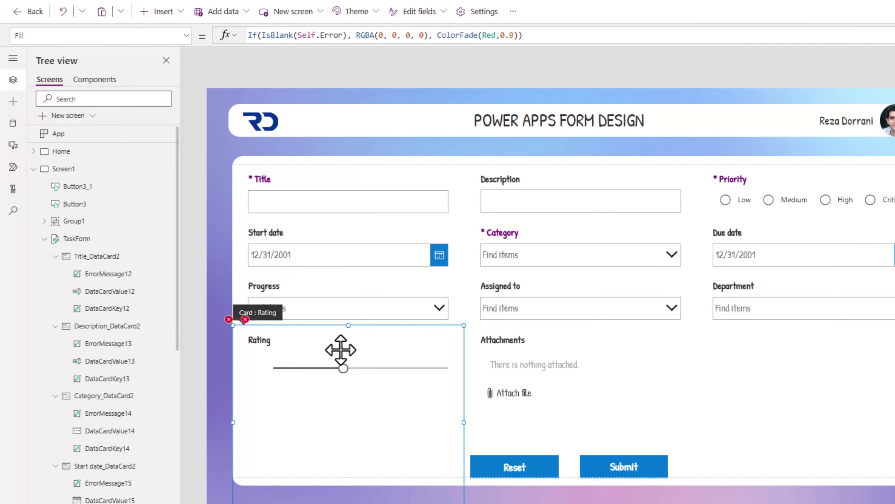
pyautogui.click(339, 366)
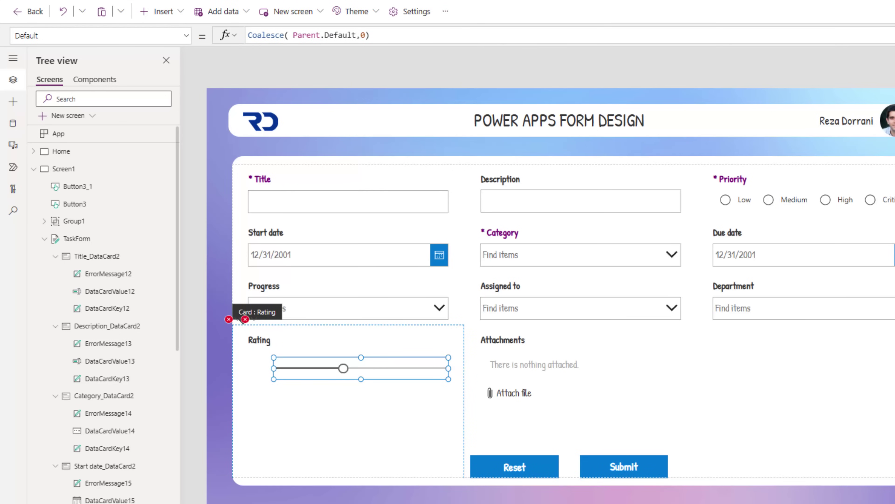
# Replace both deleted-input references in the Y formula of the Rating card's error message label, giving Slider1.Y + Slider1.Height.
pyautogui.click(257, 328)
pyautogui.doubleClick(275, 35)
pyautogui.write('Slider1.Y + DataCardValue11.Height')
pyautogui.doubleClick(356, 35)
pyautogui.write('Slider1.Height')
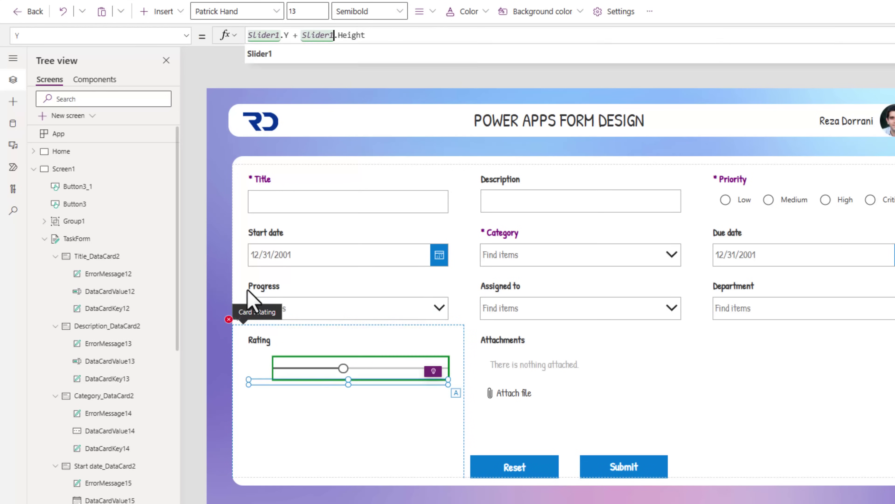
# Set the Rating card's Update property to Value(Slider1.Value).
pyautogui.click(229, 319)
pyautogui.click(254, 352)
pyautogui.doubleClick(307, 35)
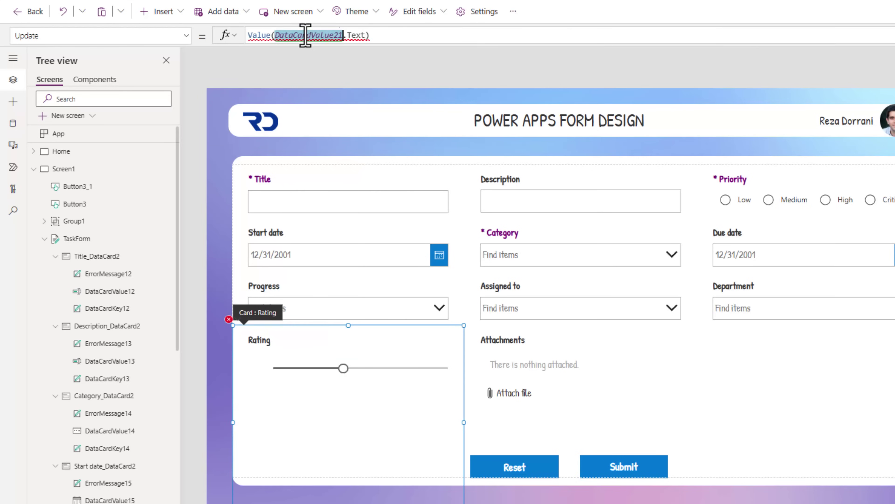
pyautogui.write('Slider1')
pyautogui.doubleClick(324, 35)
pyautogui.press('BackSpace')
pyautogui.write('val')
pyautogui.press('Tab')
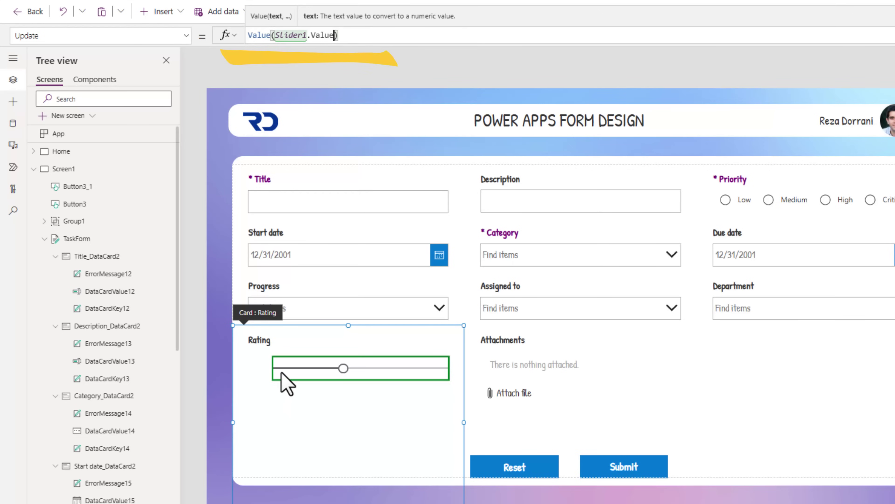
# Insert a small text label beside the start of the Rating slider and set its Text property to Slider1.Value.
pyautogui.click(162, 11)
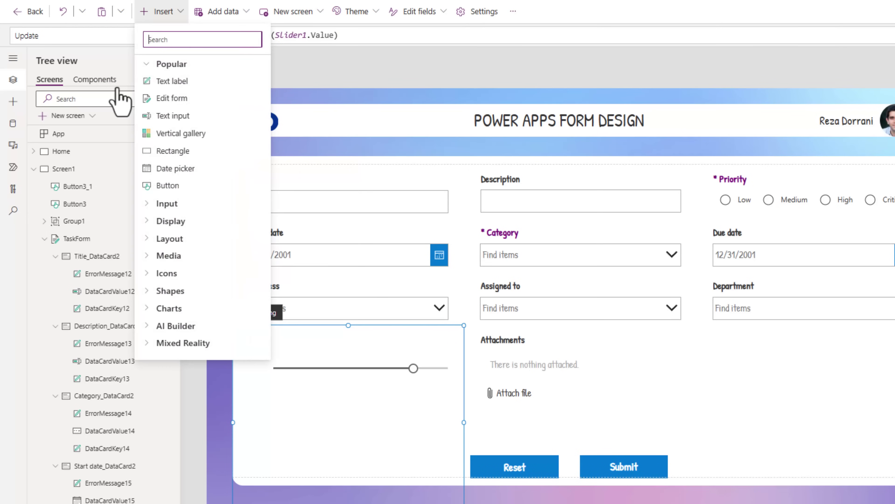
pyautogui.write('text')
pyautogui.click(163, 81)
pyautogui.moveTo(336, 357); pyautogui.dragTo(257, 374)
pyautogui.write('text')
pyautogui.press('Return')
pyautogui.tripleClick(301, 35)
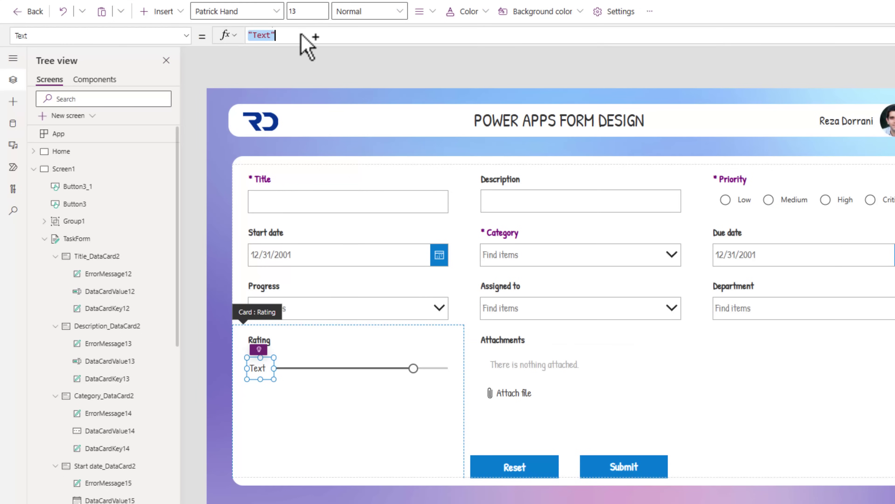
pyautogui.write('Slider1.value')
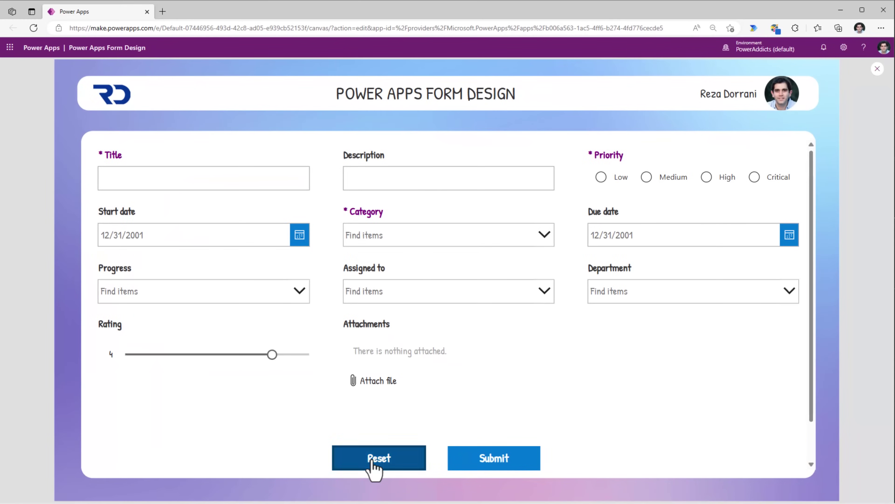
# Test the Rating slider in the preview by changing and resetting its value and submitting the form with Rating at 0.
pyautogui.click(372, 460)
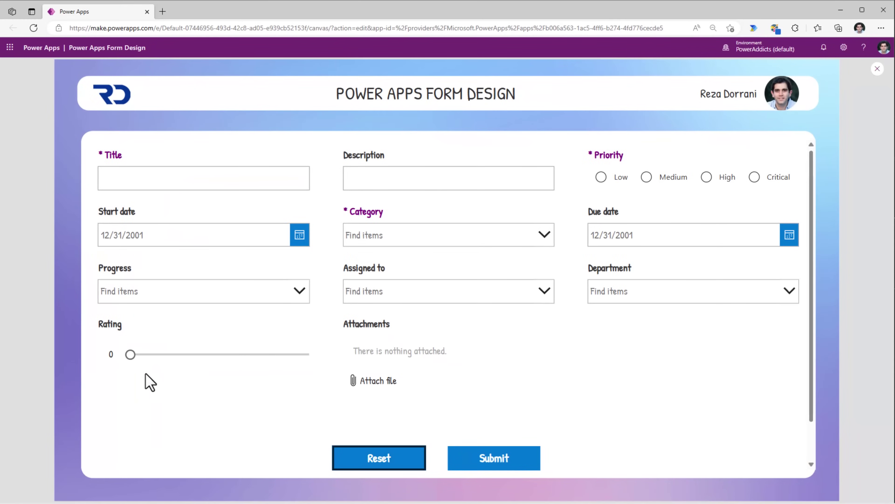
pyautogui.moveTo(130, 354); pyautogui.dragTo(301, 356)
pyautogui.moveTo(155, 361); pyautogui.dragTo(272, 359)
pyautogui.click(395, 462)
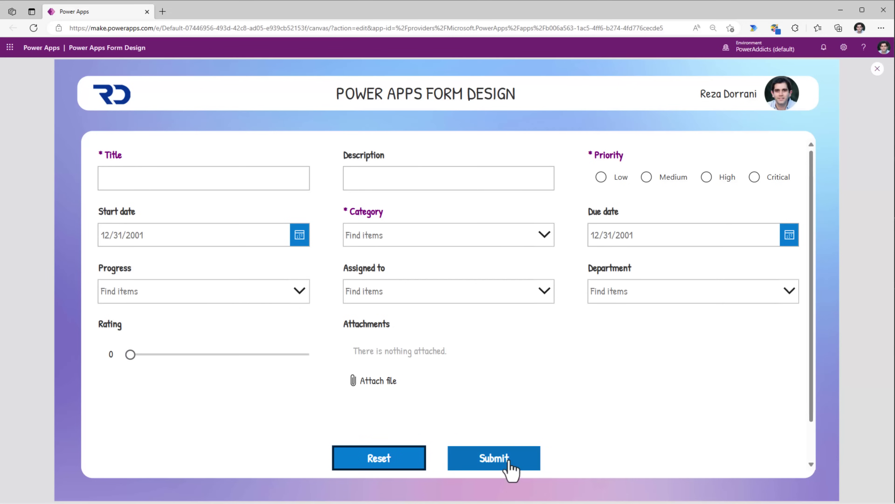
pyautogui.click(509, 465)
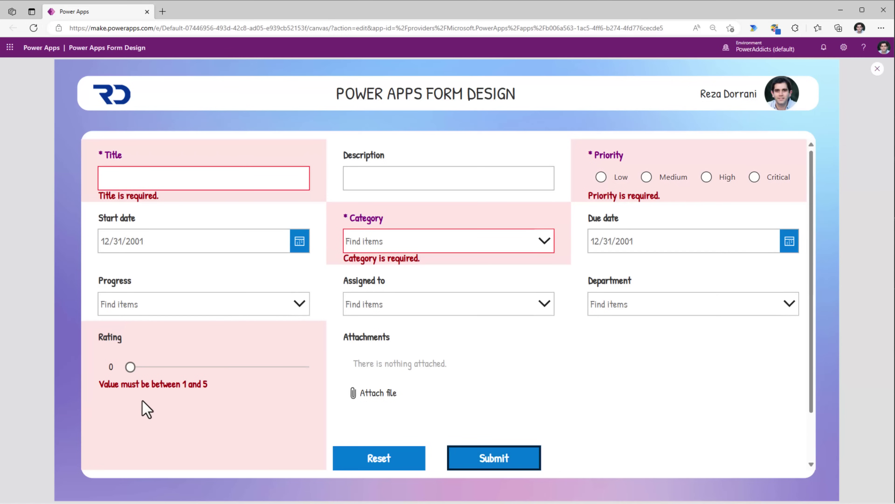
pyautogui.moveTo(139, 371); pyautogui.dragTo(177, 366)
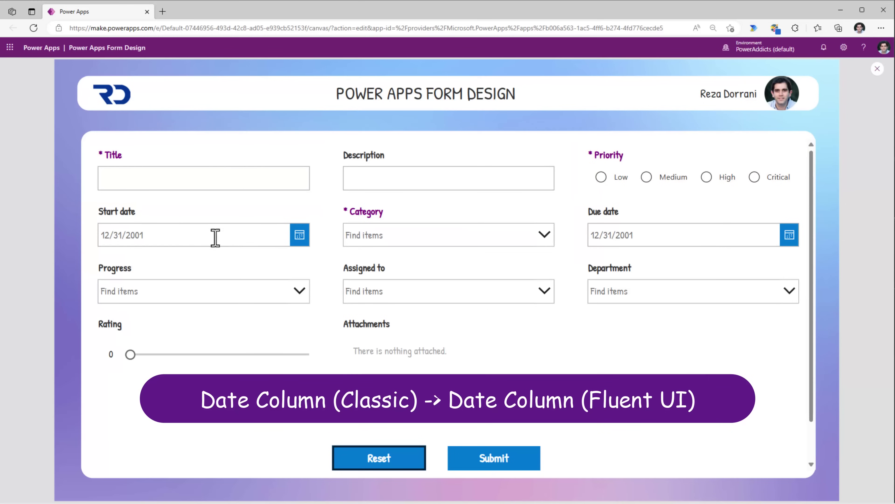
# Try the classic date picker in the preview by choosing March 30, 2023 as the Start date.
pyautogui.click(302, 243)
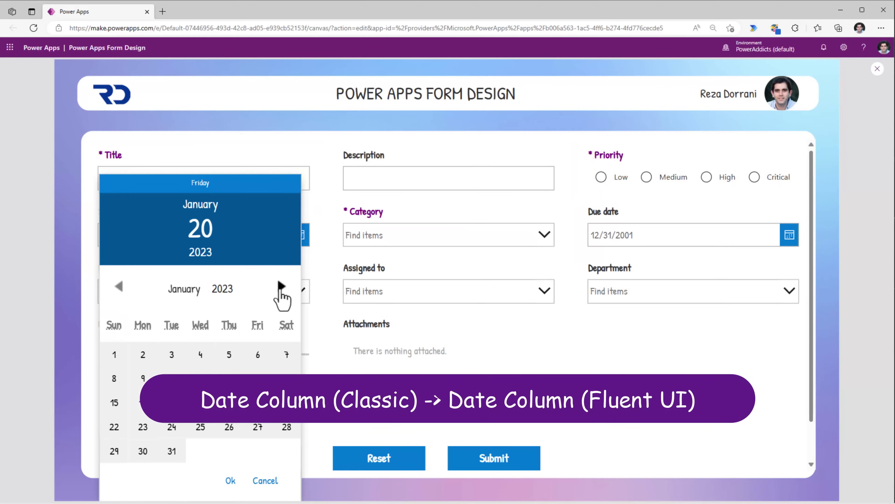
pyautogui.click(281, 287)
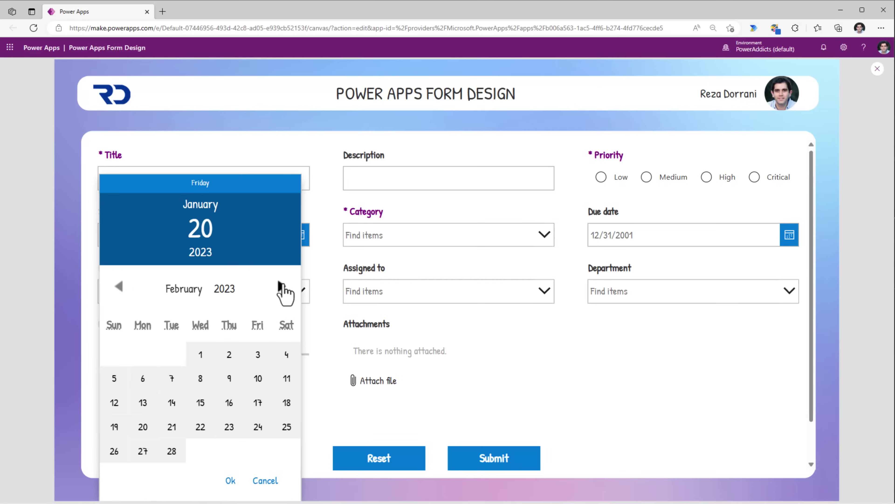
pyautogui.click(281, 287)
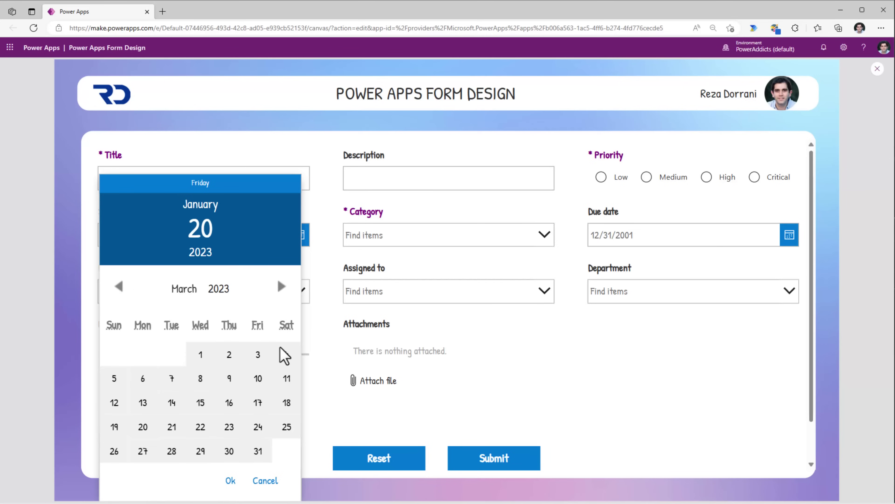
pyautogui.click(281, 288)
pyautogui.click(118, 261)
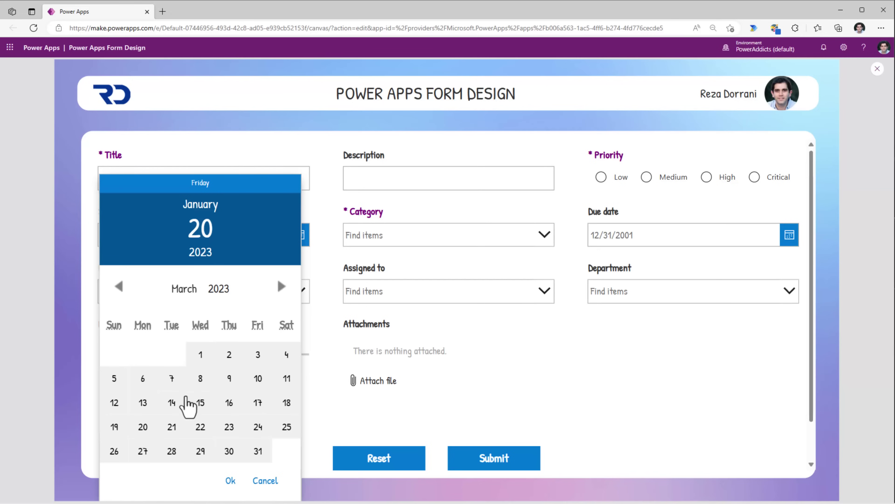
pyautogui.click(229, 452)
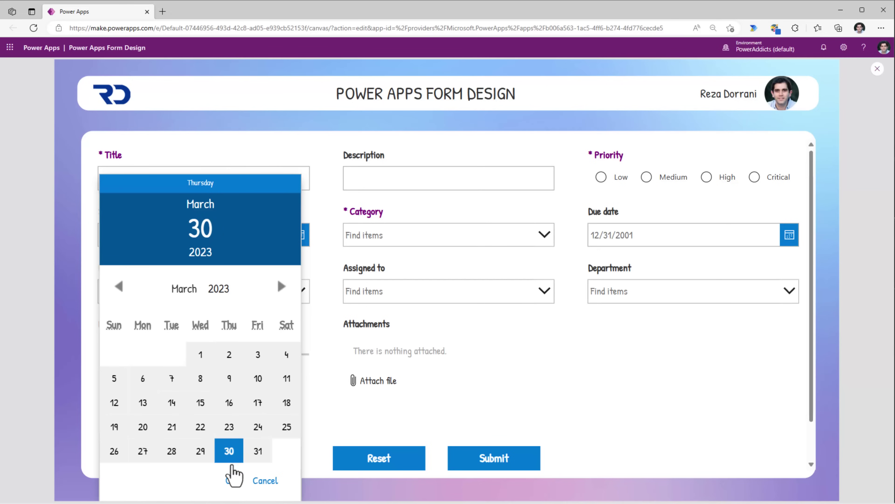
pyautogui.click(233, 480)
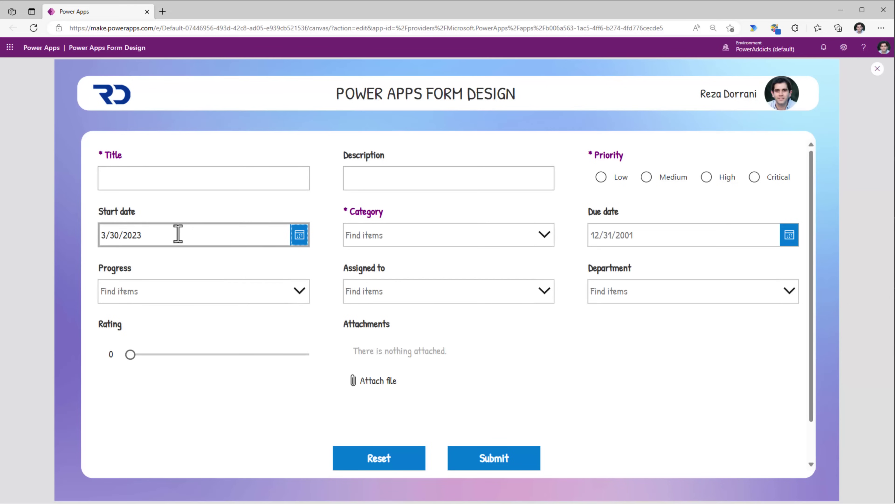
# Switch to Microsoft Teams in a new browser tab and launch its Power Apps app.
pyautogui.click(162, 11)
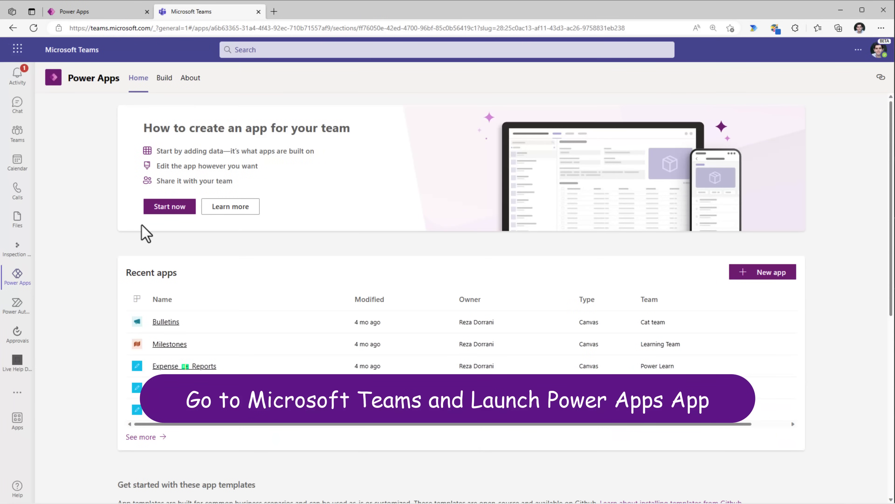
# Create a new app for the Cat team and save it as App sample.
pyautogui.click(180, 208)
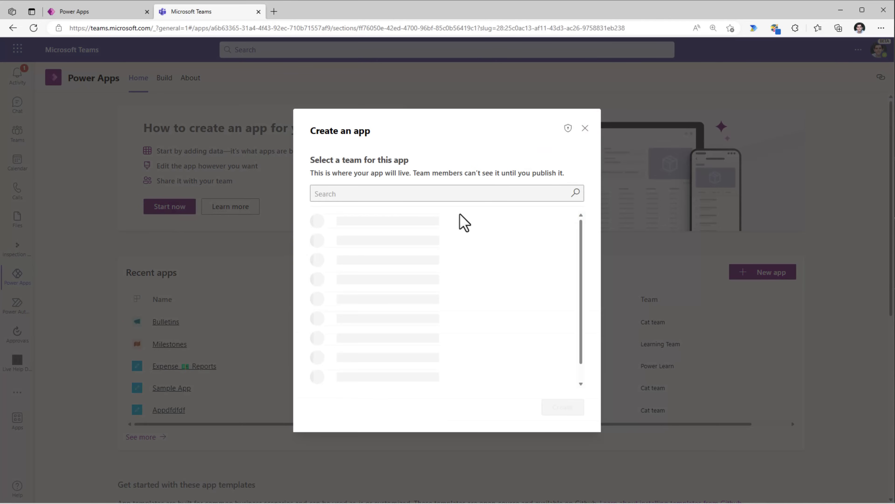
pyautogui.click(395, 274)
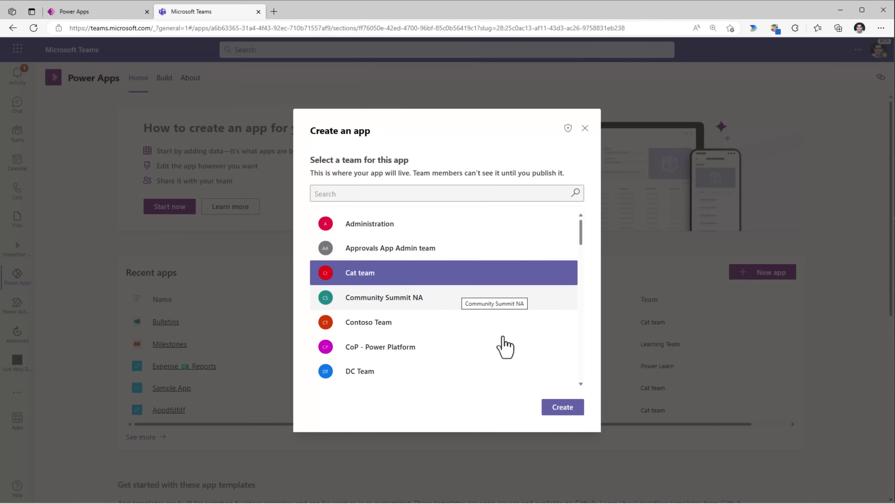
pyautogui.click(548, 408)
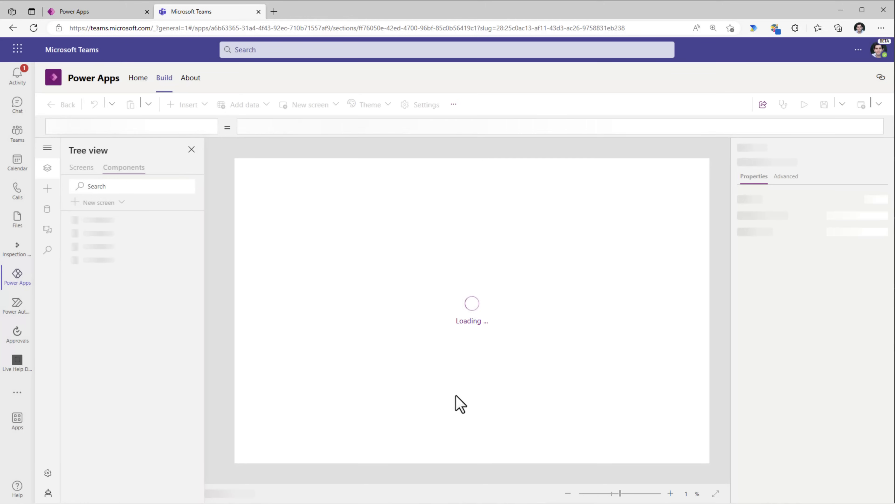
pyautogui.write('App samp')
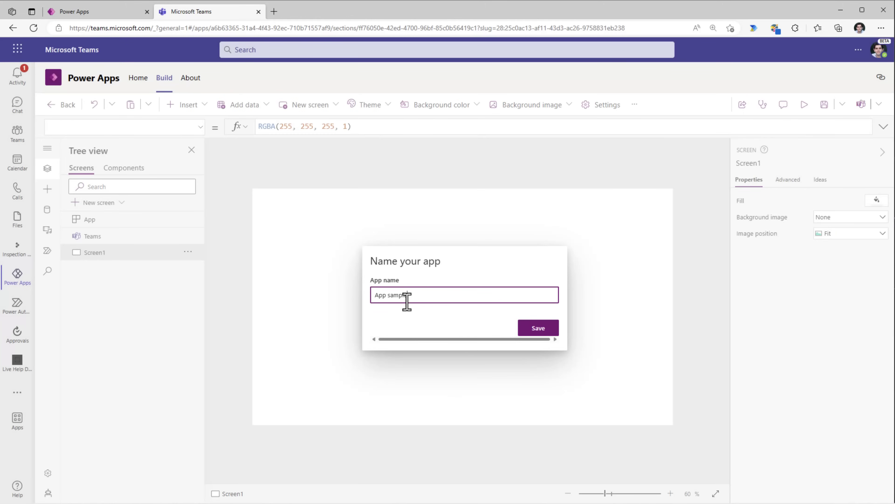
pyautogui.write('le')
pyautogui.click(551, 333)
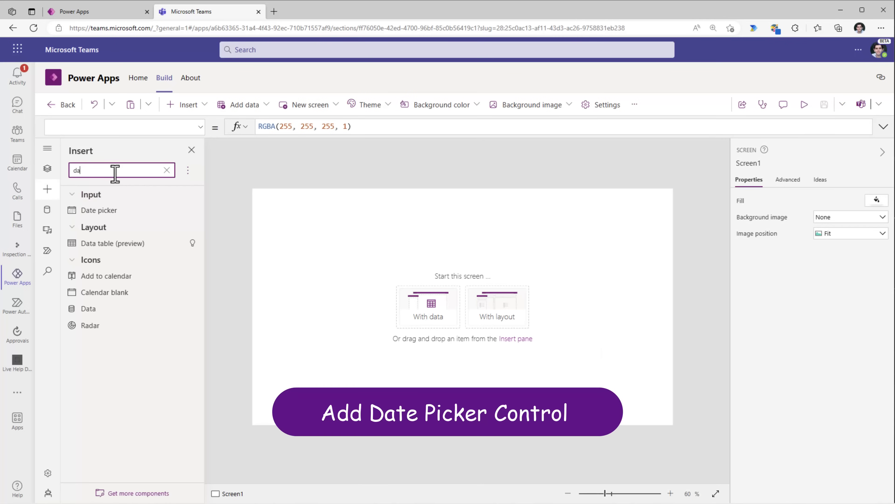
# Insert a date picker on the blank screen, try its calendar, and copy the control.
pyautogui.click(113, 219)
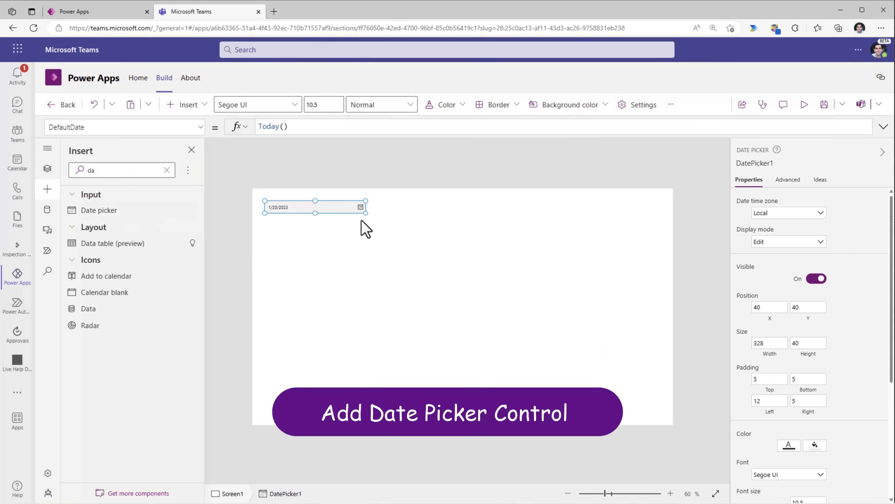
pyautogui.click(349, 227)
pyautogui.click(342, 208)
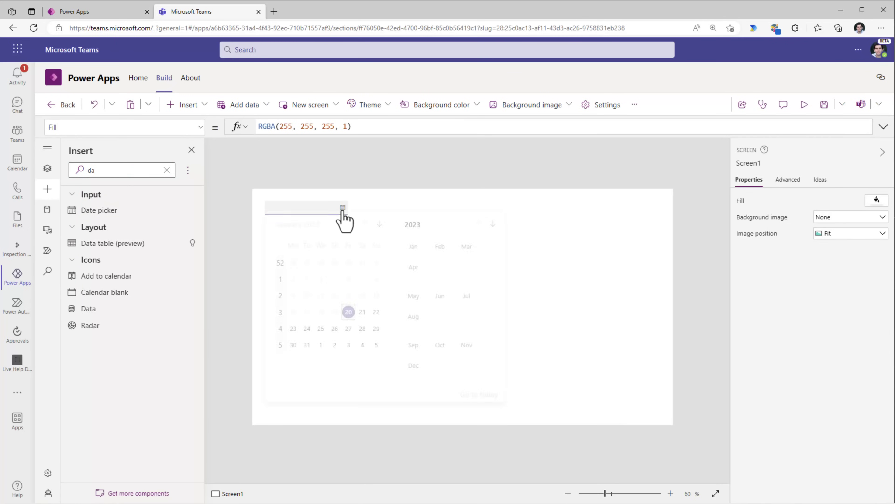
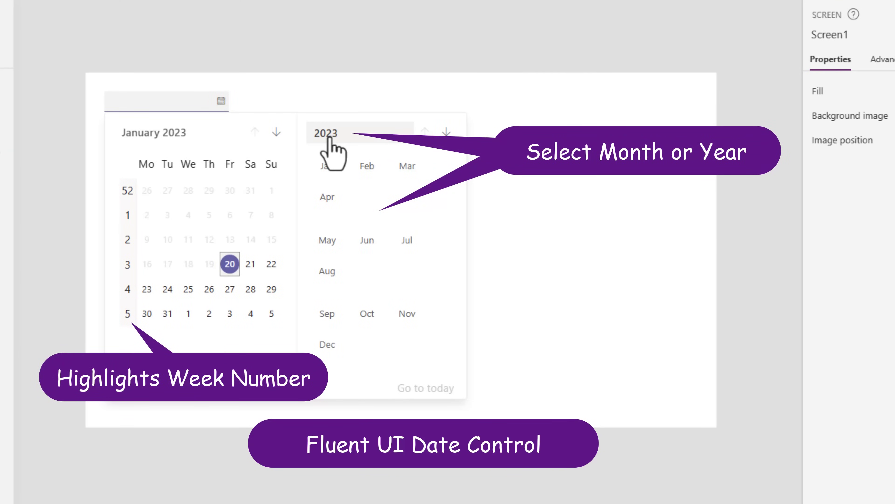
pyautogui.click(218, 101)
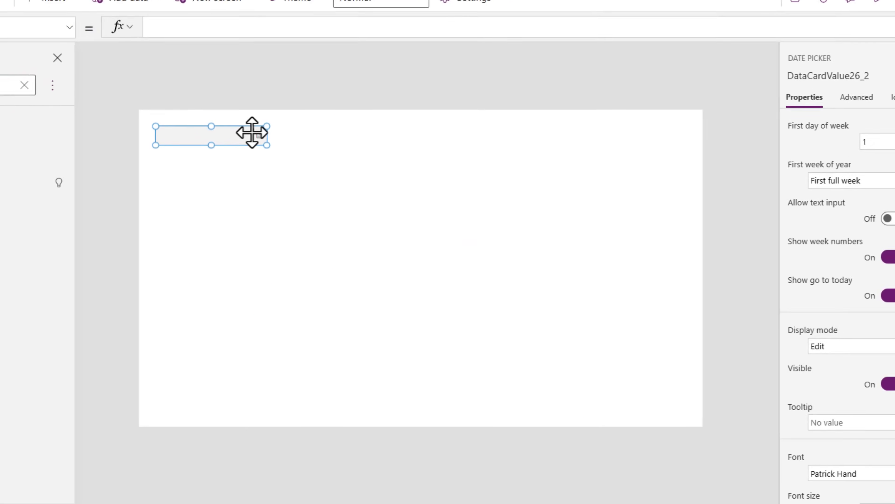
pyautogui.hotkey('ctrl', 'c')
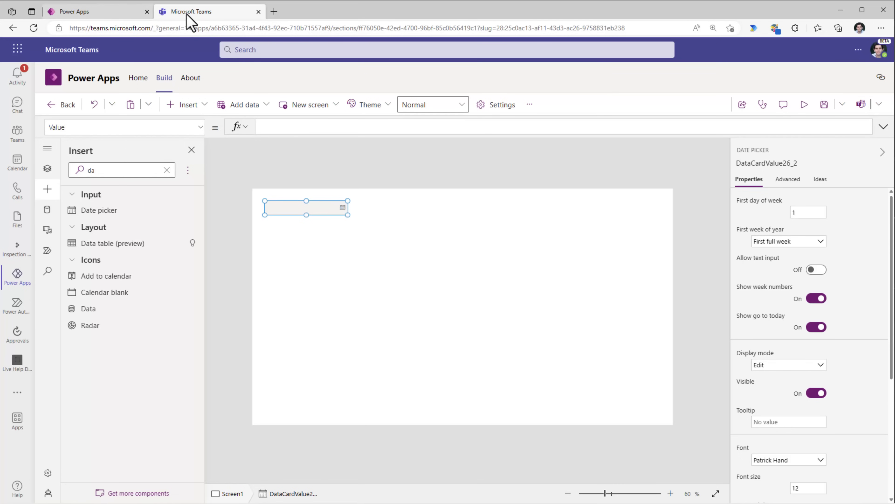
# Return to the Power Apps Form Design app and replace the classic Start date picker with the copied Fluent UI date picker.
pyautogui.click(123, 17)
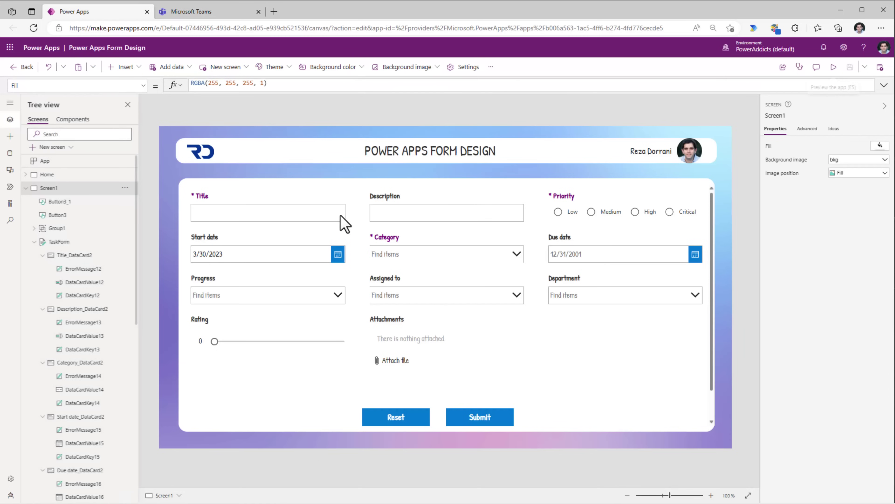
pyautogui.click(877, 68)
pyautogui.click(214, 246)
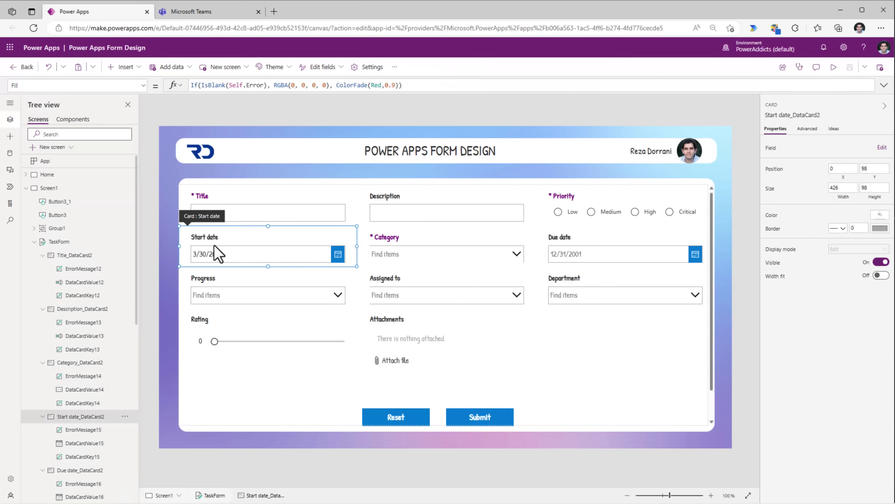
pyautogui.hotkey('ctrl', 'v')
pyautogui.click(295, 246)
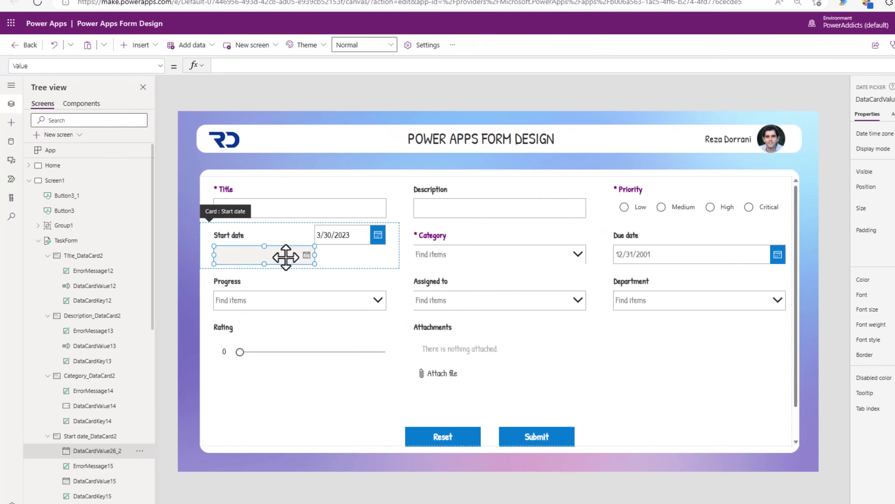
pyautogui.press('Delete')
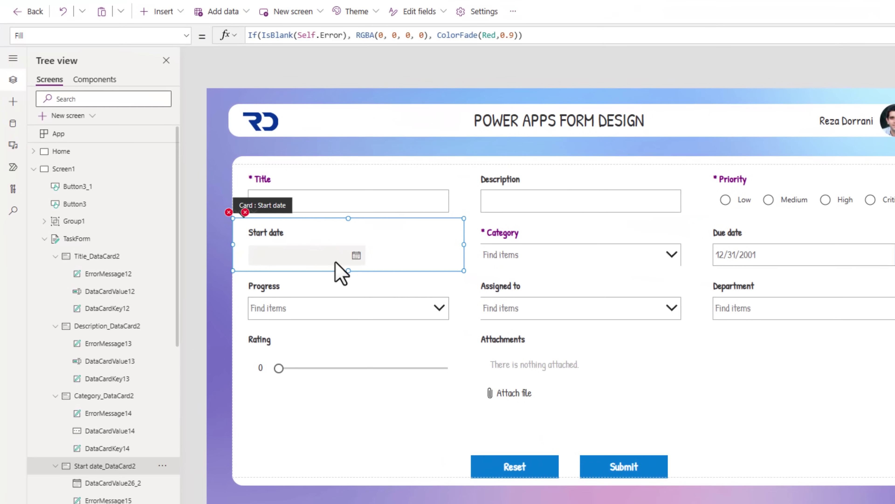
# Set the Start date error message's Y property to DataCardValue26_2.Y + DataCardValue26_2.Height.
pyautogui.click(339, 261)
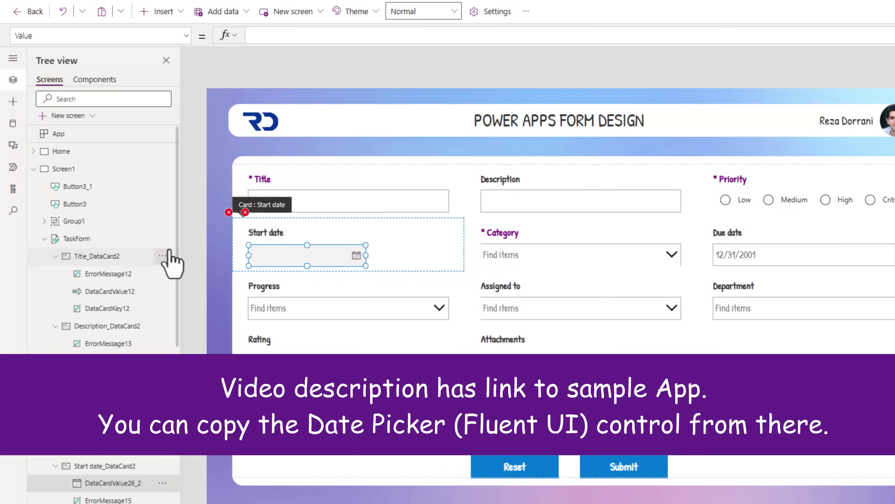
pyautogui.click(245, 212)
pyautogui.click(268, 227)
pyautogui.doubleClick(290, 35)
pyautogui.hotkey('ctrl', 'v')
pyautogui.doubleClick(374, 35)
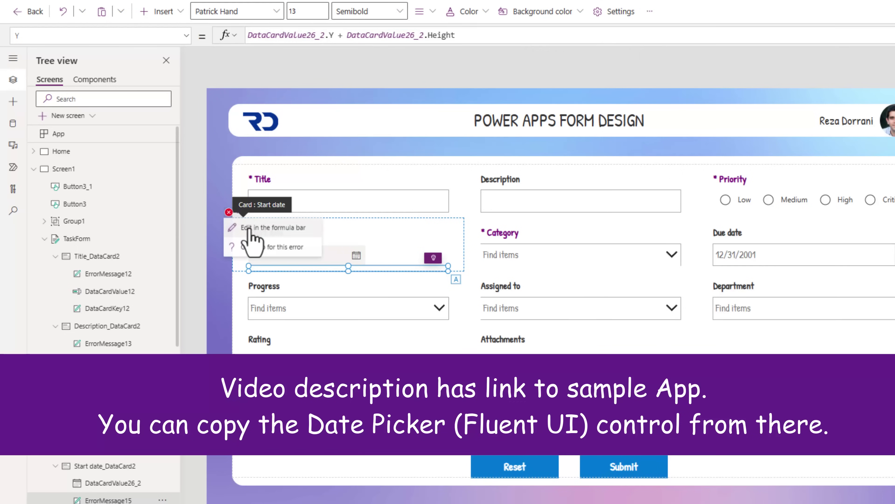
# Set the Start date card's Update property to DataCardValue26_2.Value.
pyautogui.click(278, 237)
pyautogui.moveTo(328, 35); pyautogui.dragTo(404, 35)
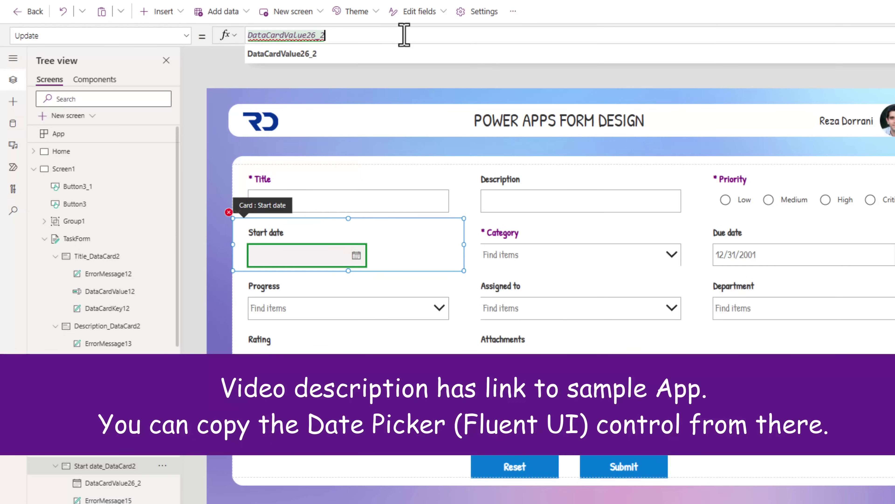
pyautogui.write('.Value')
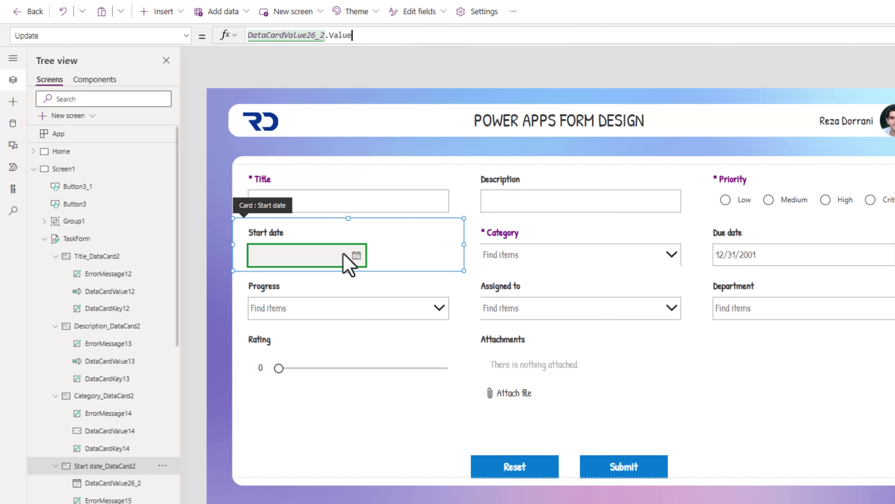
# Examine the new Start date picker's calendar and advanced properties, checking which date range can be selected.
pyautogui.keyDown('alt'); pyautogui.click(357, 257); pyautogui.keyUp('alt')
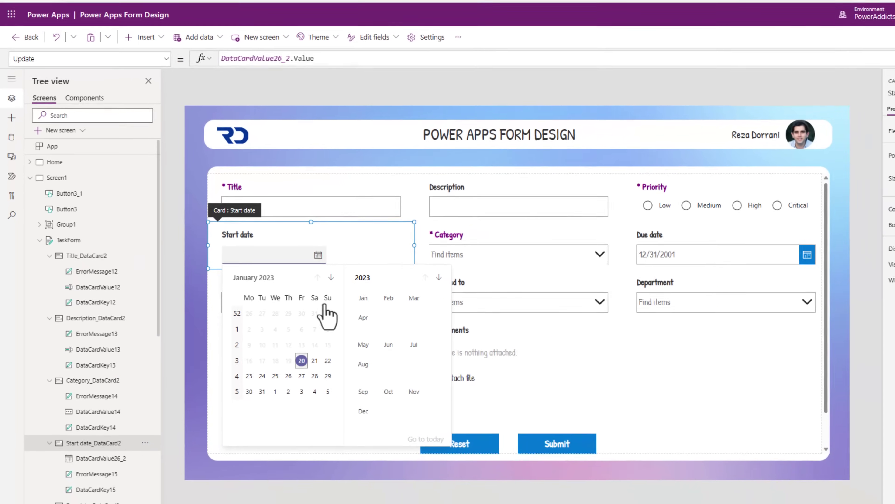
pyautogui.click(328, 254)
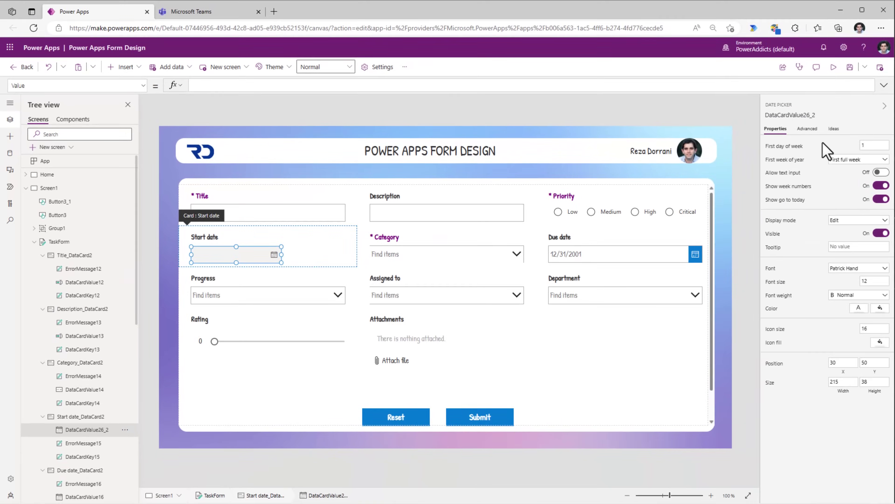
pyautogui.click(808, 129)
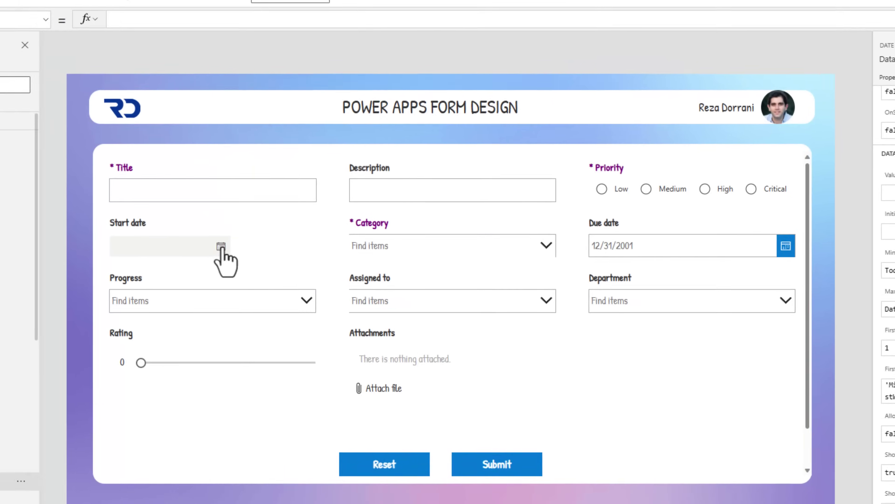
pyautogui.click(26, 233)
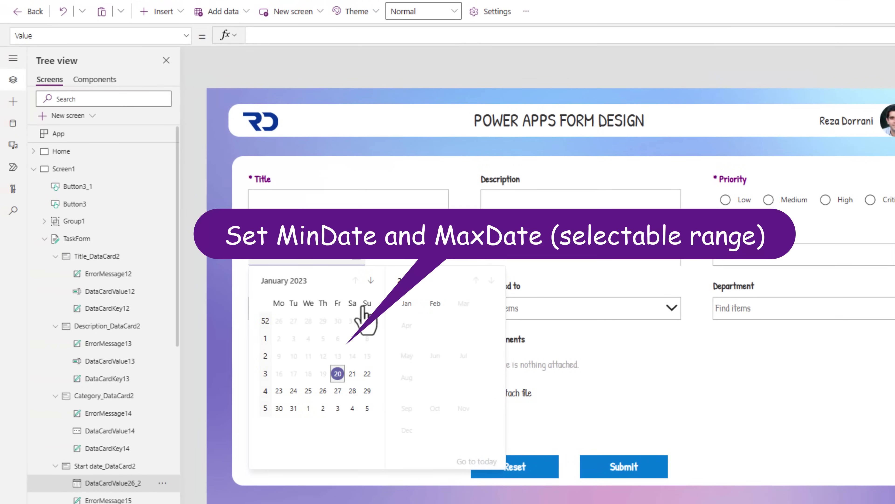
pyautogui.click(371, 281)
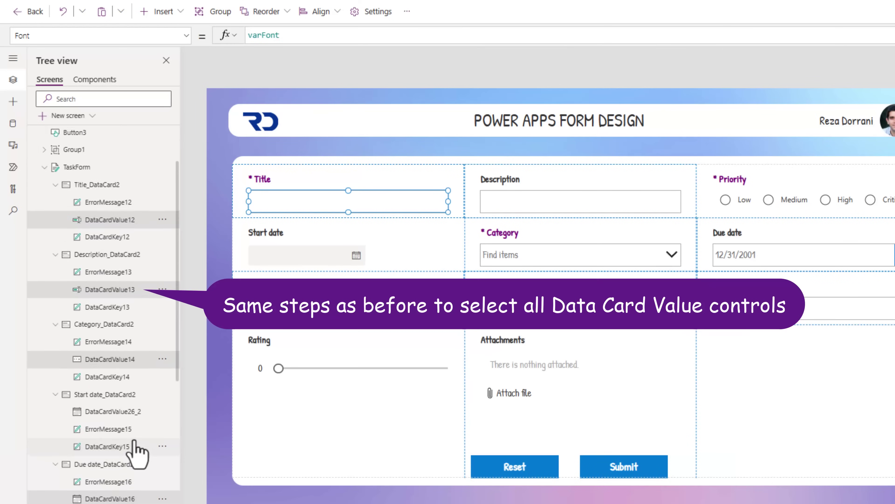
# Set the Fill property of the selected data card value controls to WhiteSmoke.
pyautogui.scroll(5, 148, 353)
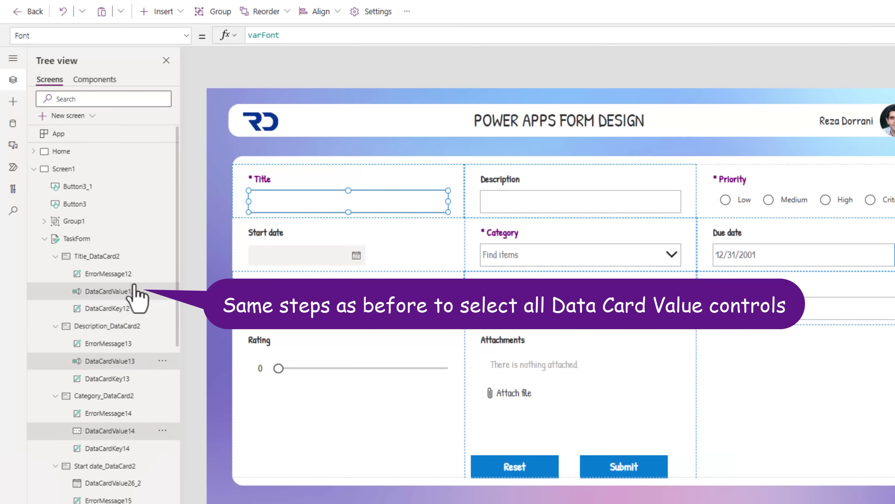
pyautogui.write('Fill')
pyautogui.press('Return')
pyautogui.write('WhiteSmoke')
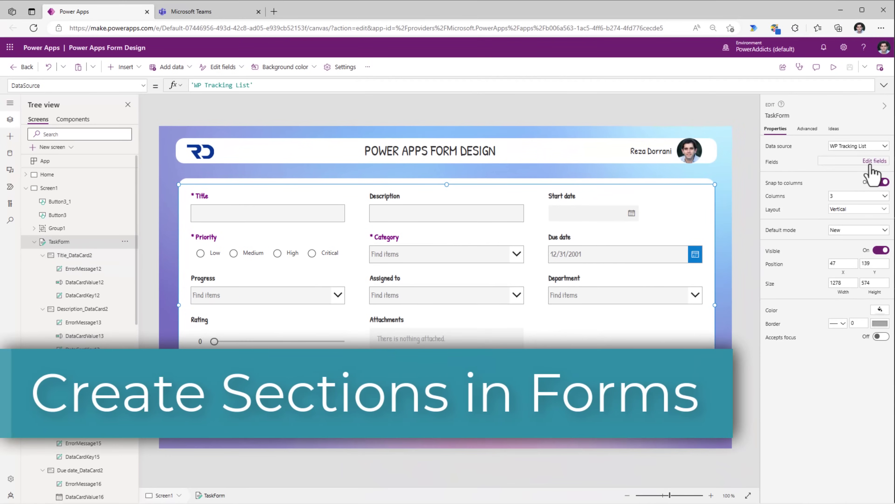
# Add a custom card to TaskForm and move it above the Title card in the field order.
pyautogui.click(871, 163)
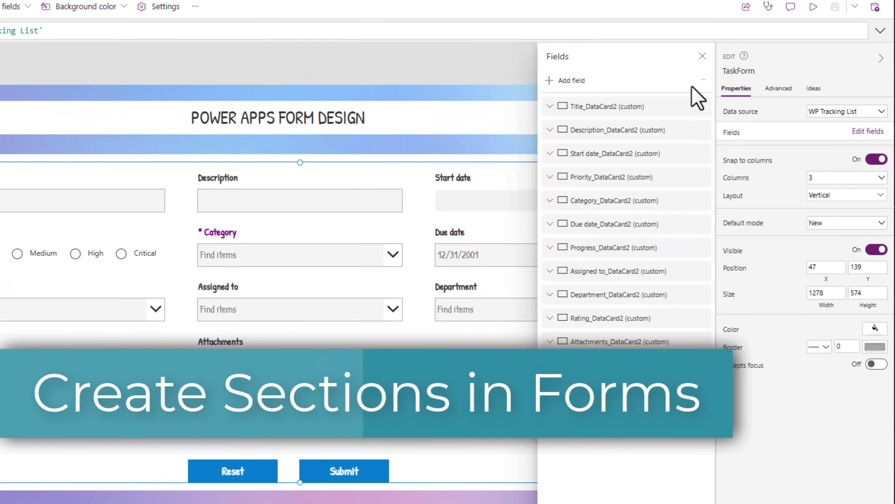
pyautogui.click(704, 79)
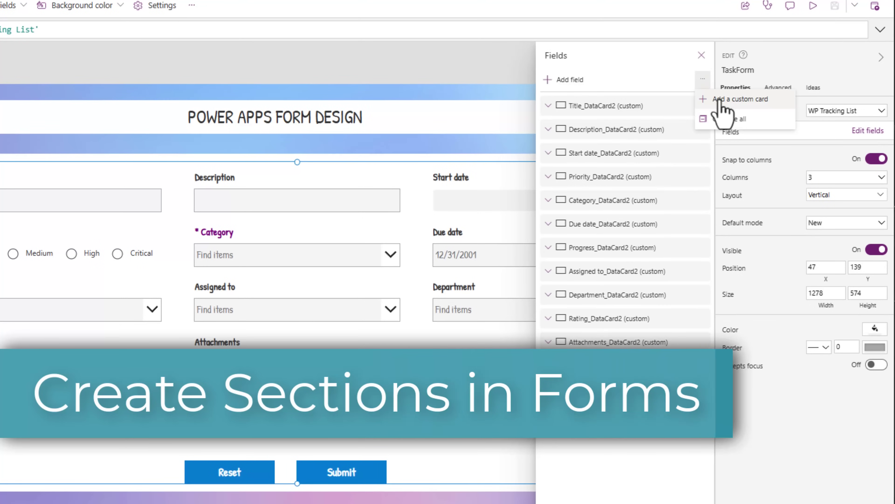
pyautogui.click(720, 100)
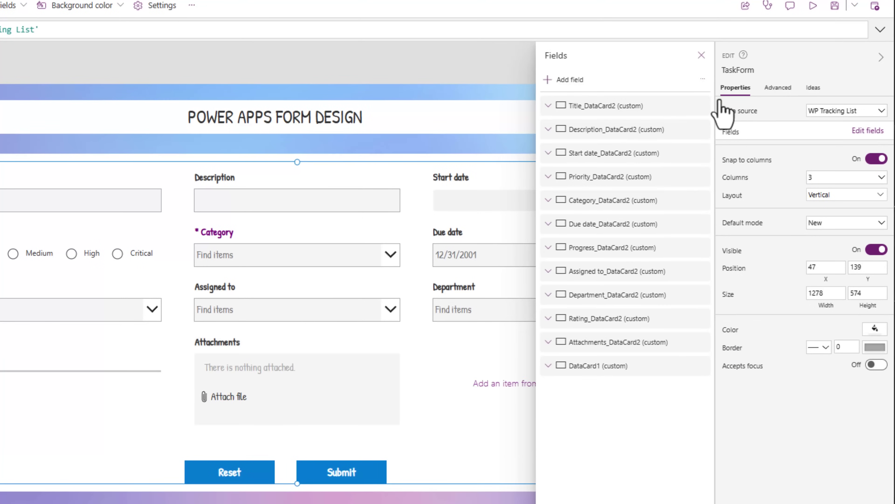
pyautogui.moveTo(587, 385); pyautogui.dragTo(587, 116)
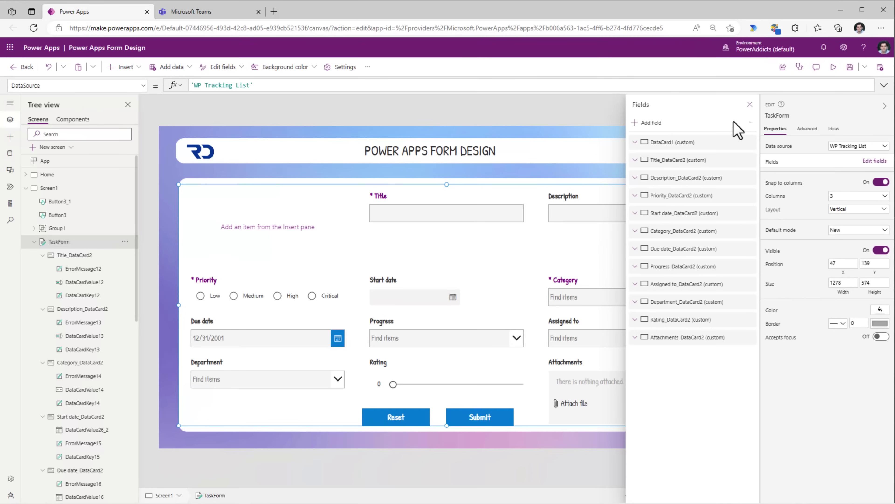
pyautogui.click(750, 105)
# Stretch the custom card across all three form columns and reduce its height to about 33.
pyautogui.click(300, 227)
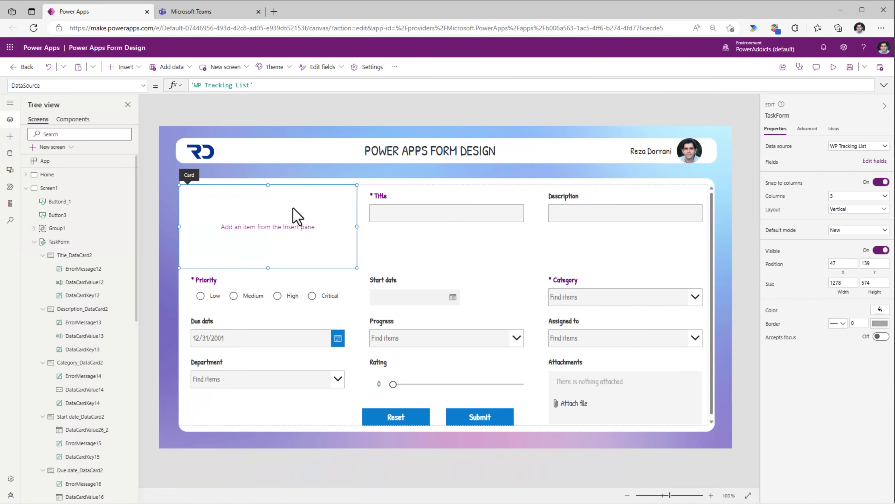
pyautogui.moveTo(426, 238); pyautogui.dragTo(700, 232)
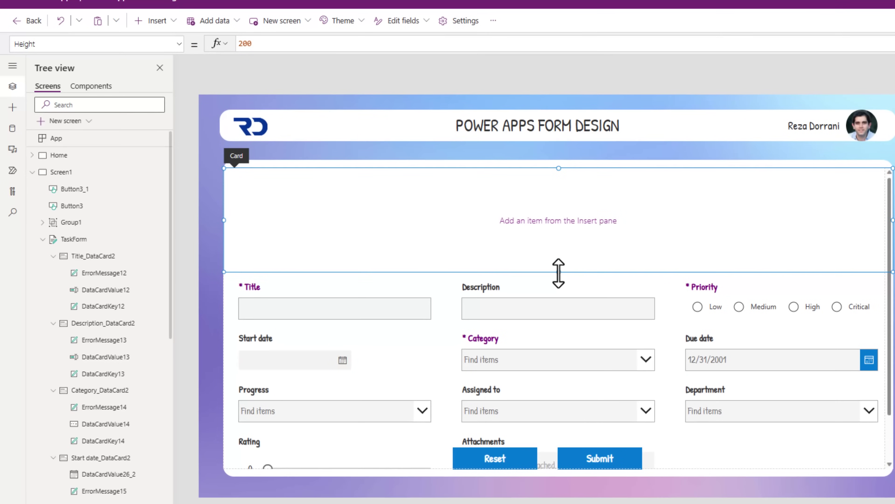
pyautogui.moveTo(559, 272); pyautogui.dragTo(558, 183)
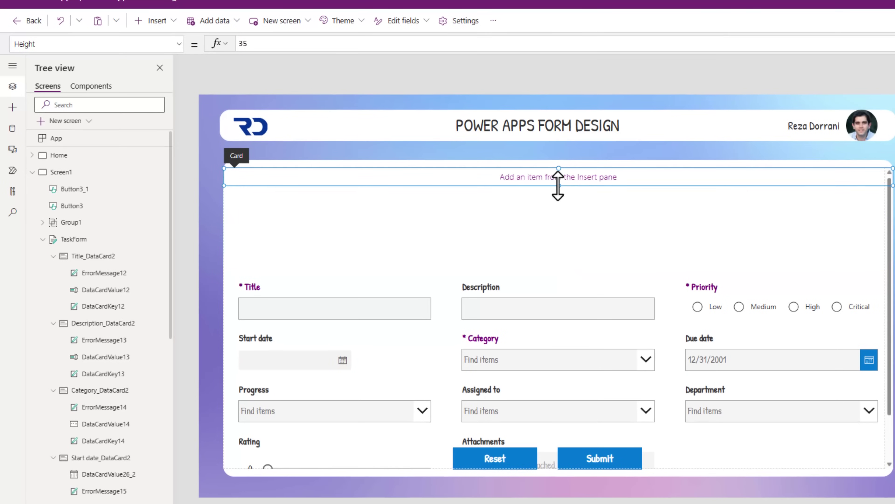
pyautogui.click(77, 156)
pyautogui.click(84, 173)
# Insert a text label into the custom card above the Title field.
pyautogui.click(519, 178)
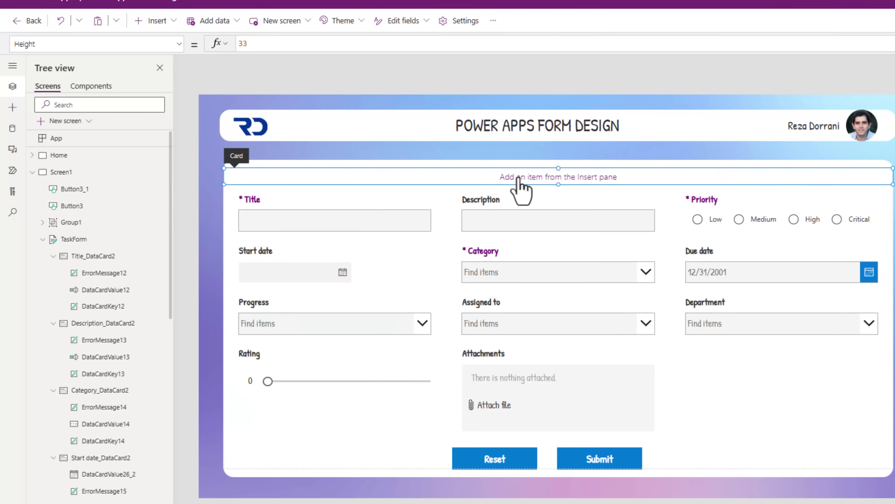
pyautogui.click(158, 20)
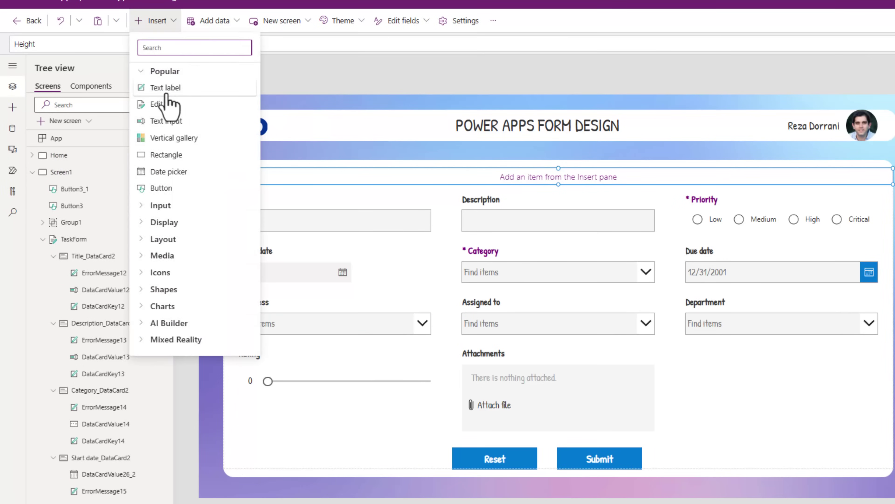
pyautogui.click(169, 86)
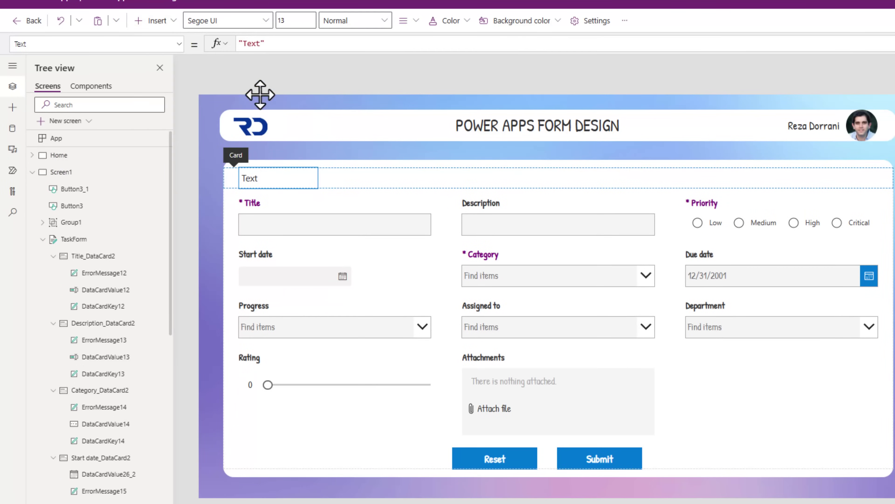
# Set the text of the new label in the custom card to "Heading 1".
pyautogui.click(254, 43)
pyautogui.hotkey('ctrl', 'a')
pyautogui.write('"Heading 1"')
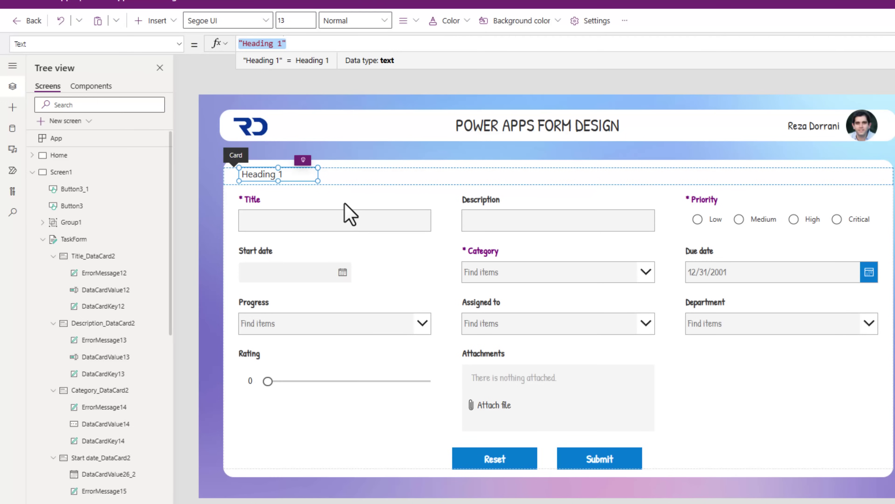
# Insert a rectangle beneath the Heading 1 label, shape it into a line 1222 wide and 2 high, and preview the form.
pyautogui.click(157, 20)
pyautogui.write('rect')
pyautogui.click(164, 89)
pyautogui.moveTo(284, 185); pyautogui.dragTo(282, 234)
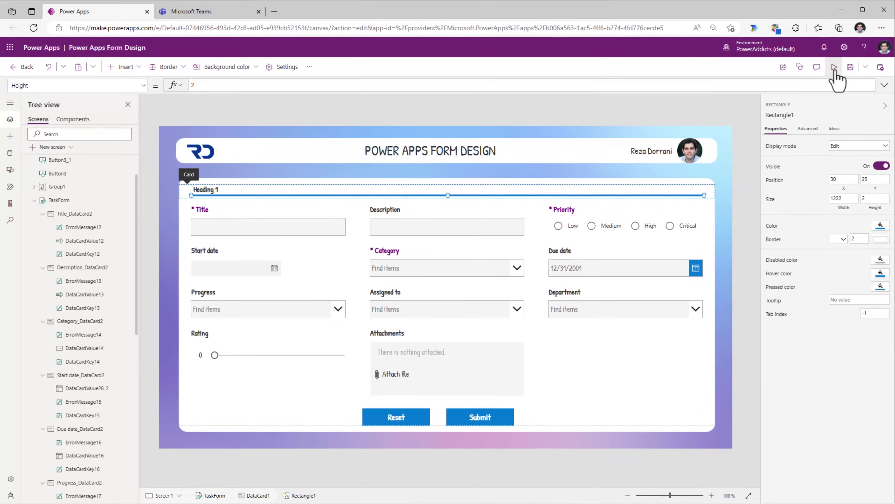
pyautogui.click(834, 68)
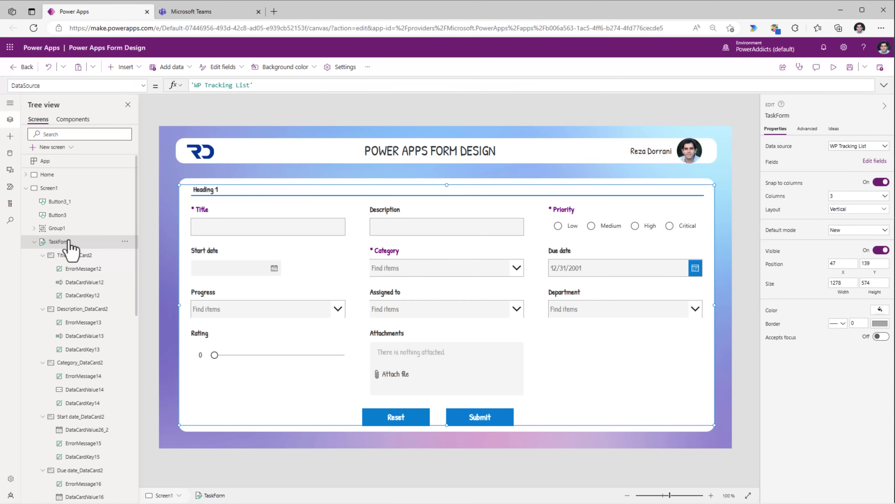
# Add a second custom card to TaskForm and move it between the Priority and Start date cards.
pyautogui.click(875, 161)
pyautogui.click(751, 122)
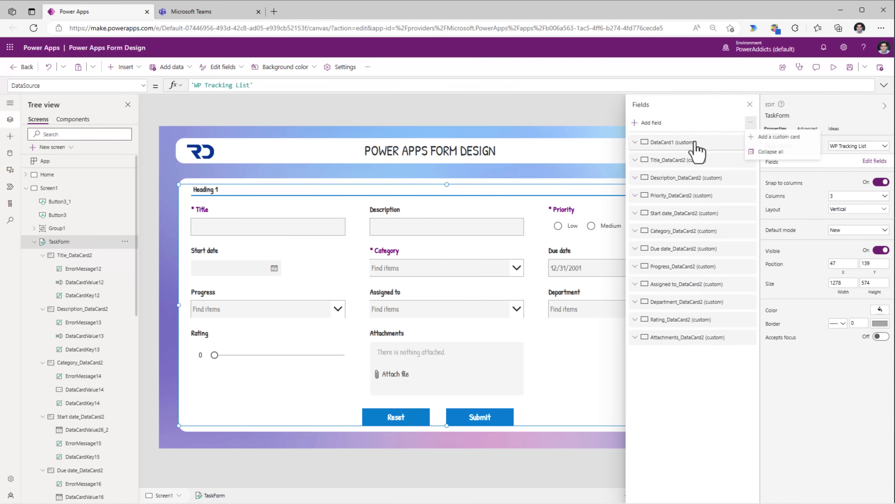
pyautogui.click(769, 136)
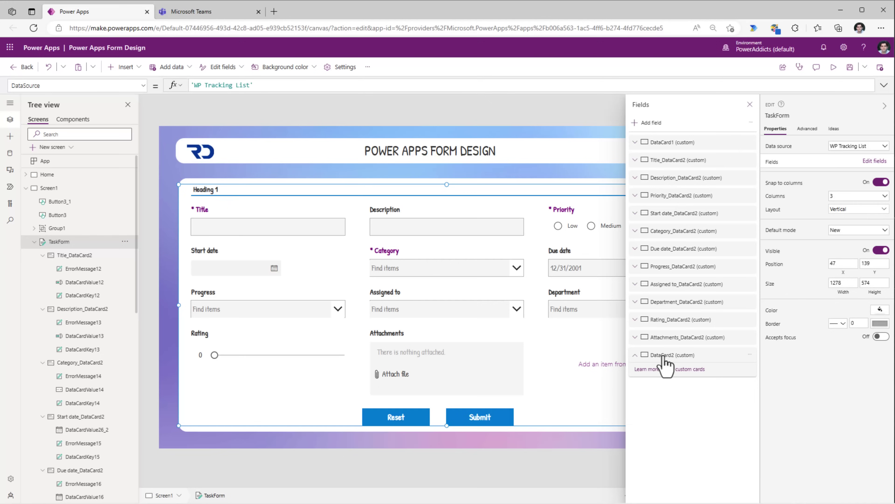
pyautogui.moveTo(663, 357); pyautogui.dragTo(676, 210)
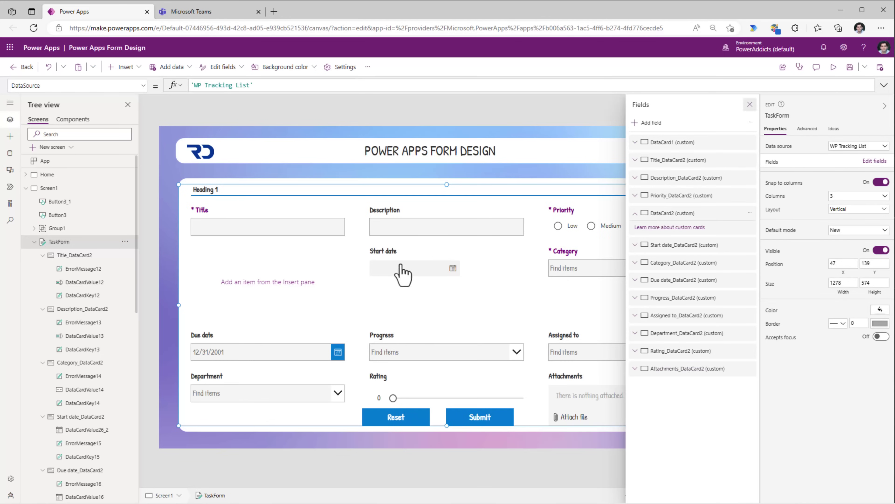
# Stretch the second custom card across all form columns, give it a "Heading 2" label with a separator line, and preview the form.
pyautogui.click(442, 258)
pyautogui.moveTo(357, 281); pyautogui.dragTo(592, 311)
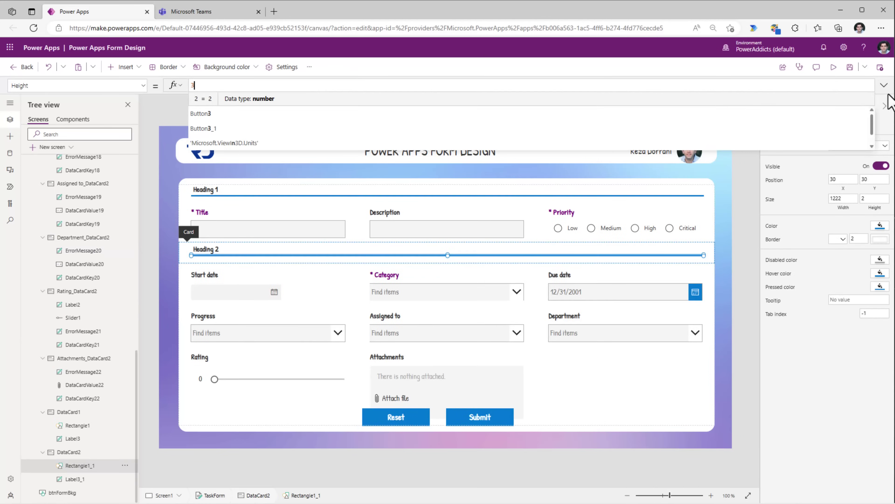
pyautogui.click(834, 68)
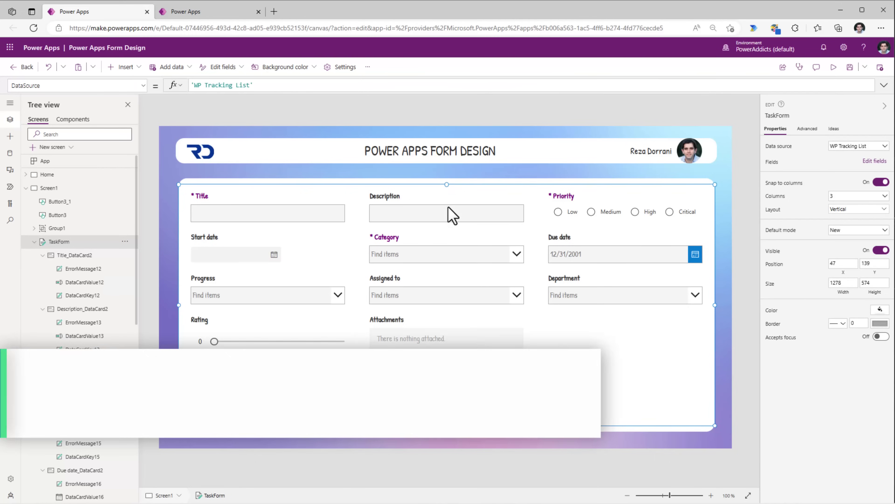
# Insert a horizontal gallery on Screen1 and switch its layout to Blank.
pyautogui.click(58, 189)
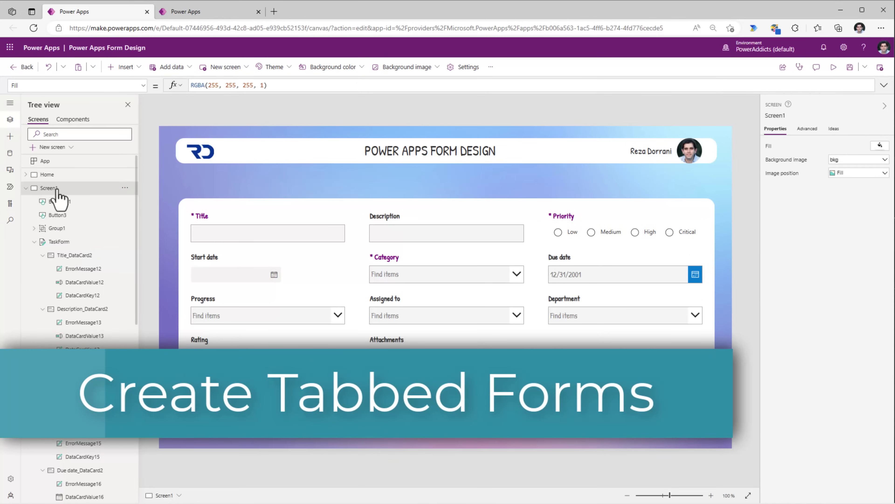
pyautogui.click(124, 67)
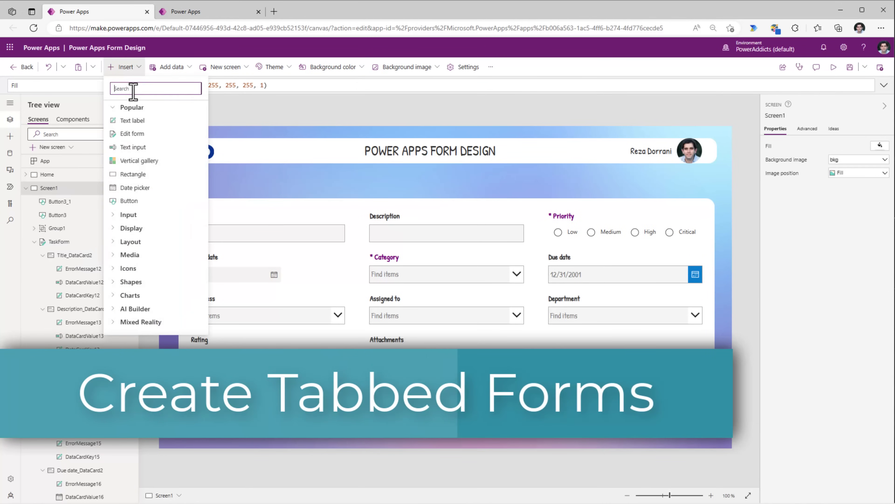
pyautogui.write('hori')
pyautogui.click(156, 121)
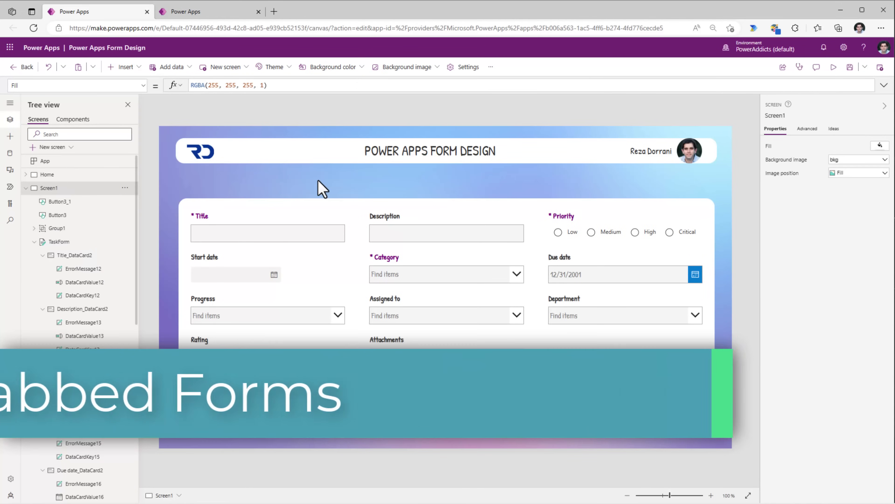
pyautogui.click(856, 182)
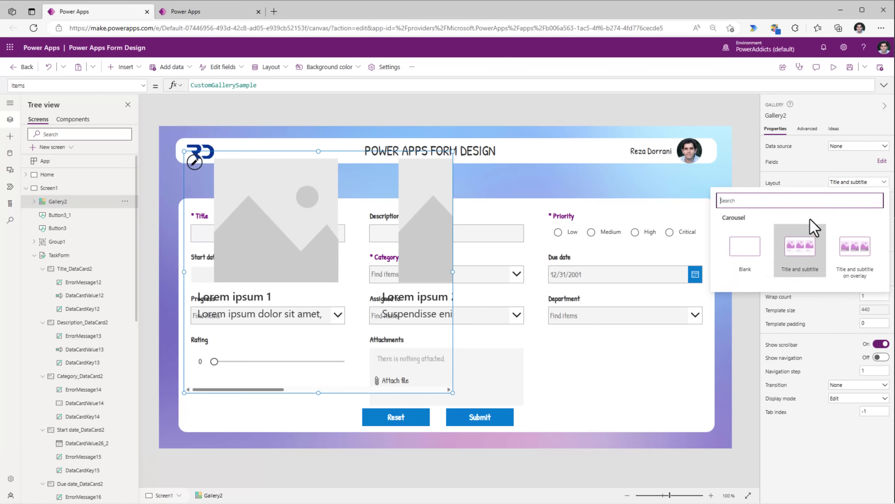
pyautogui.click(760, 257)
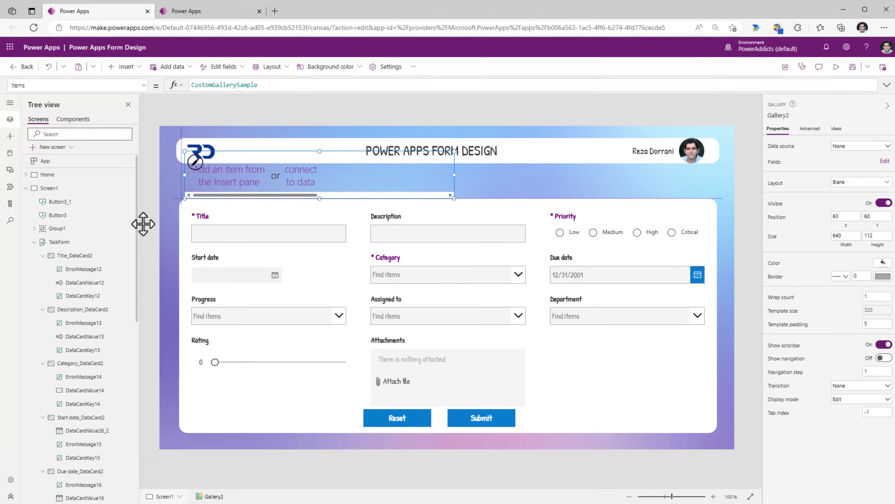
# Collapse the TaskForm contents and bring the new gallery to the front of Screen1.
pyautogui.click(35, 241)
pyautogui.click(138, 286)
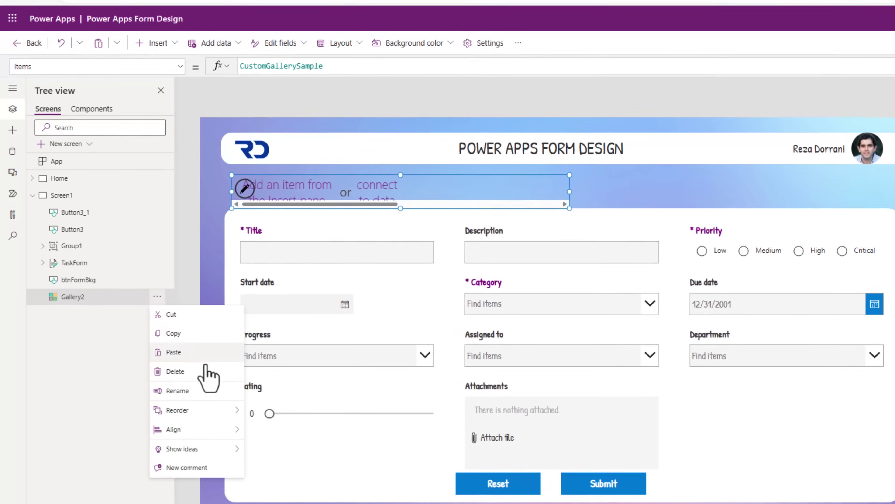
pyautogui.moveTo(208, 410)
pyautogui.click(276, 410)
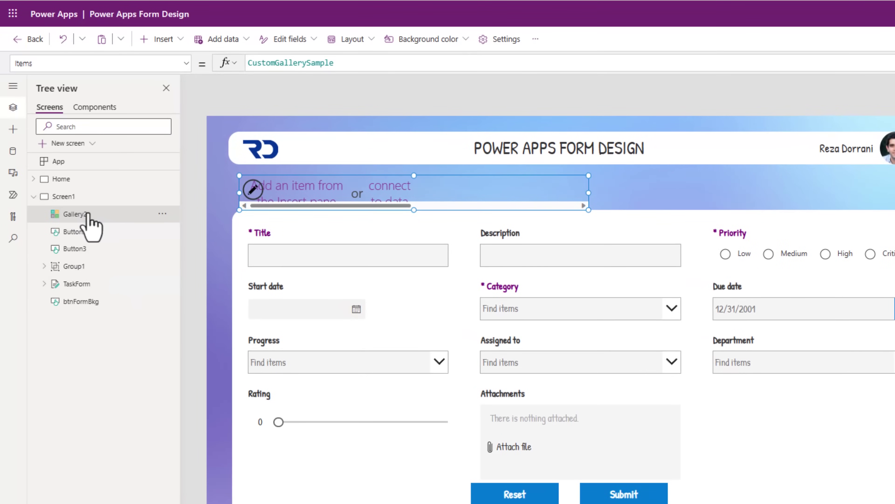
# Insert a button into the template of the horizontal gallery.
pyautogui.click(262, 190)
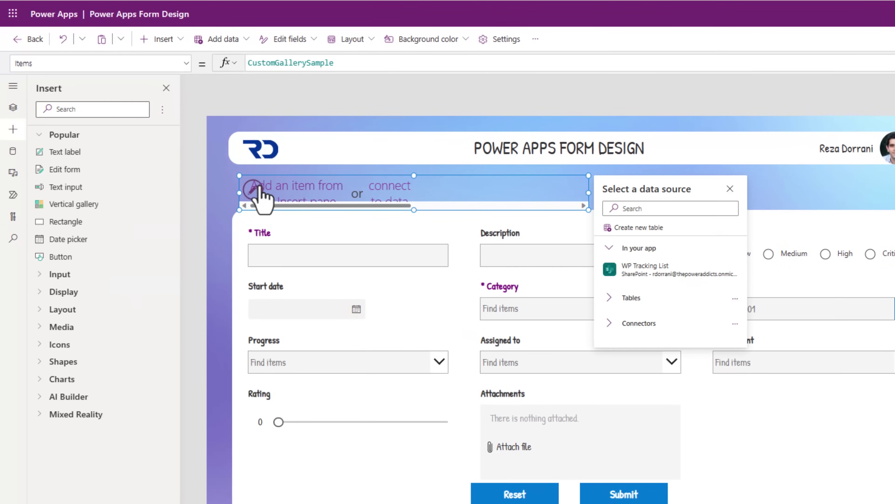
pyautogui.click(162, 38)
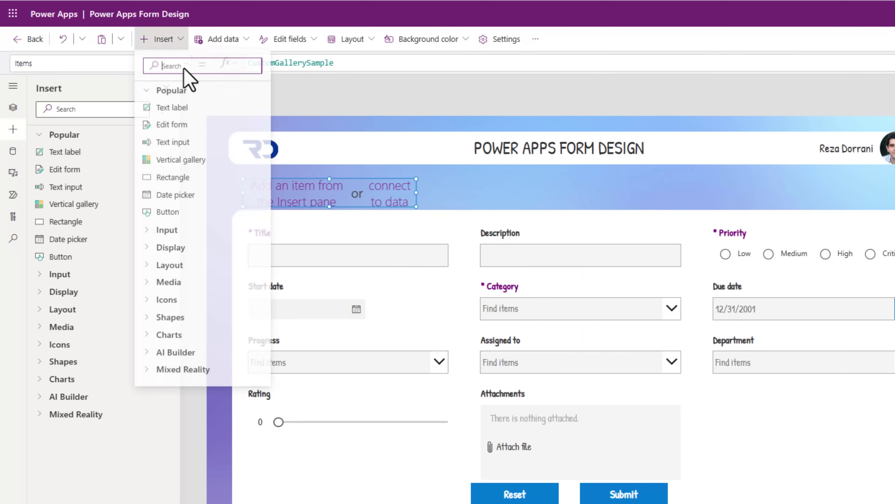
pyautogui.press('Escape')
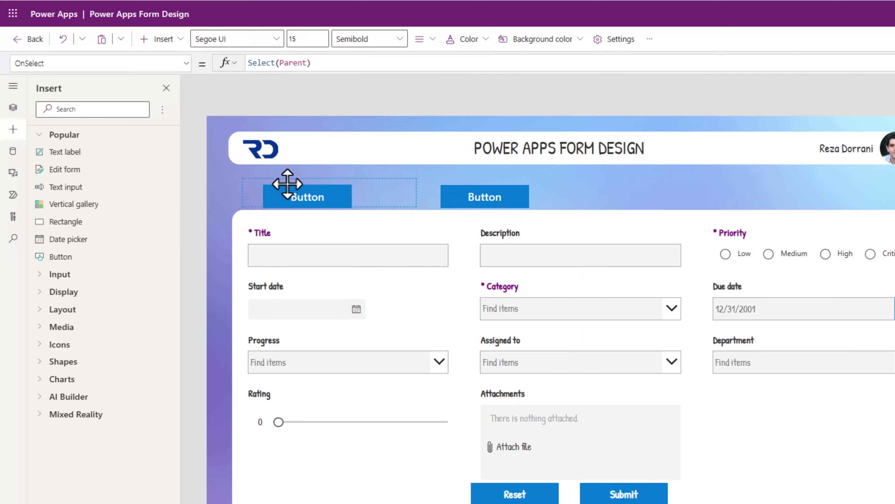
# Set the gallery button's Fill to White and narrow the gallery template to tighten the spacing between buttons.
pyautogui.click(134, 66)
pyautogui.write('Fill')
pyautogui.press('Return')
pyautogui.tripleClick(282, 63)
pyautogui.write('White')
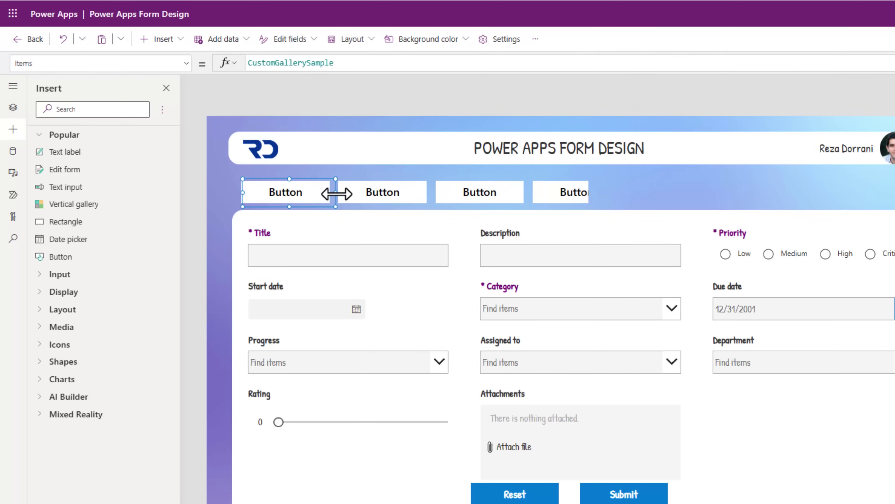
pyautogui.moveTo(335, 192); pyautogui.dragTo(330, 192)
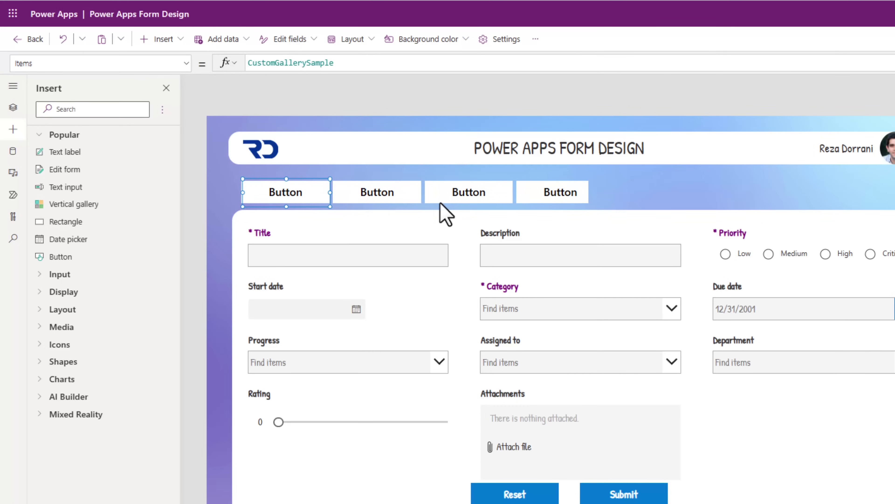
# Set the gallery's Items to an array of three objects with Title "Tab 1", "Tab 2", "Tab 3" and ID 1, 2, 3, and review it.
pyautogui.click(440, 203)
pyautogui.doubleClick(263, 63)
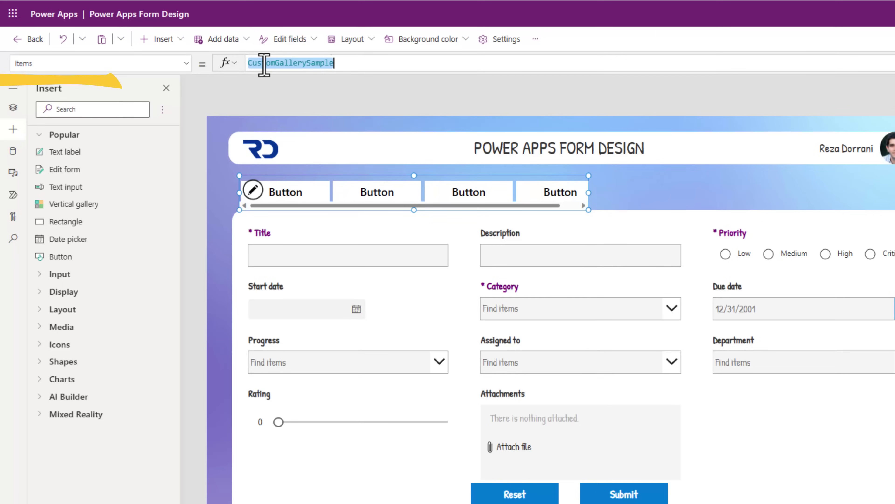
pyautogui.hotkey('ctrl', 'v')
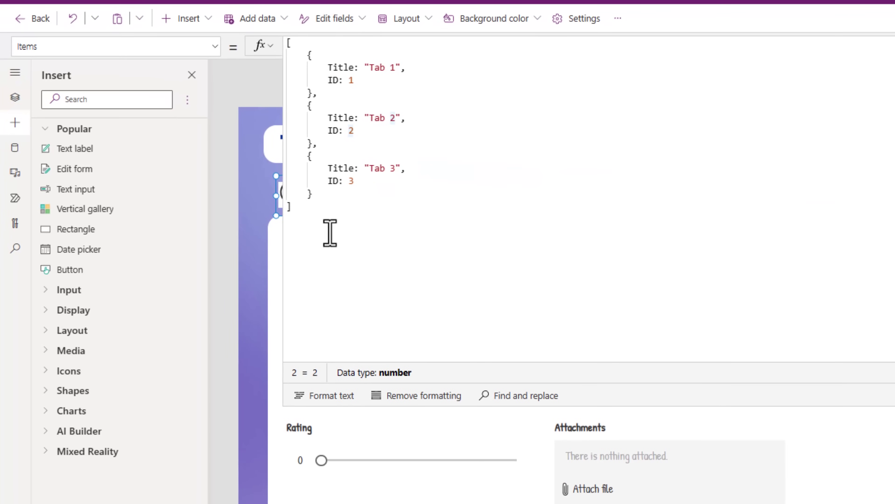
pyautogui.doubleClick(348, 67)
pyautogui.moveTo(369, 67); pyautogui.dragTo(402, 67)
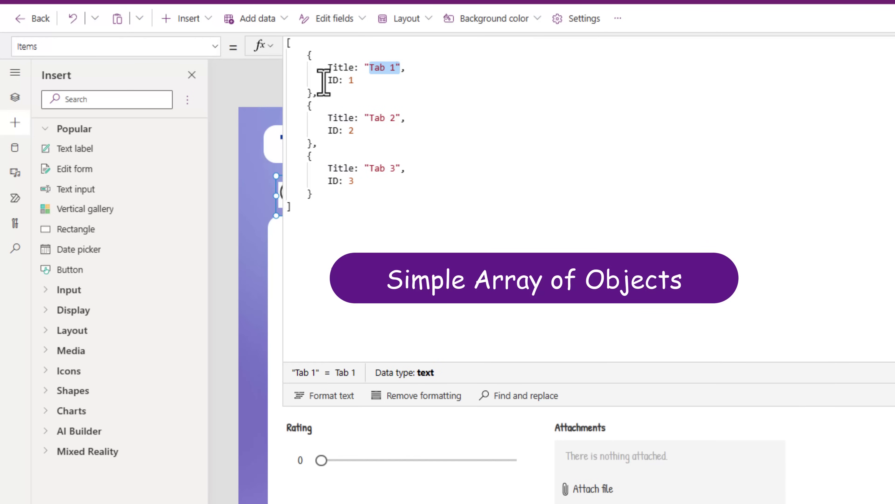
pyautogui.moveTo(323, 81); pyautogui.dragTo(376, 84)
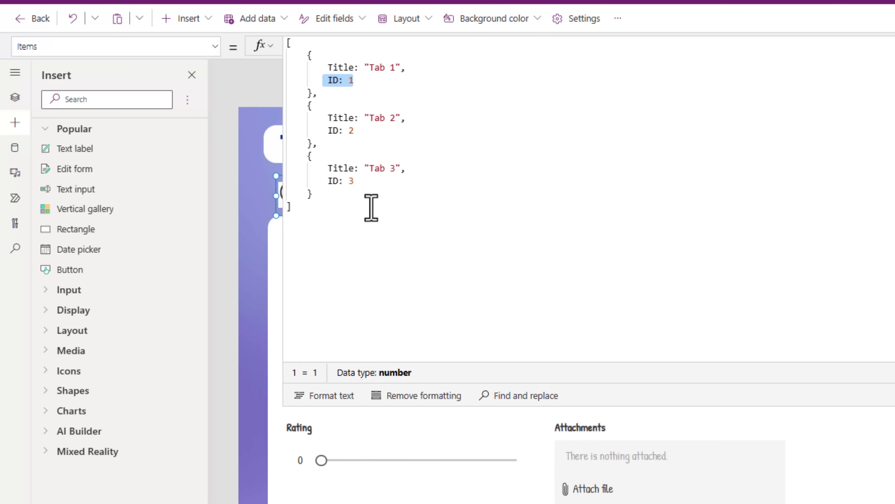
pyautogui.click(400, 160)
# Set the gallery button's Text property to ThisItem.Value.Title.
pyautogui.click(280, 195)
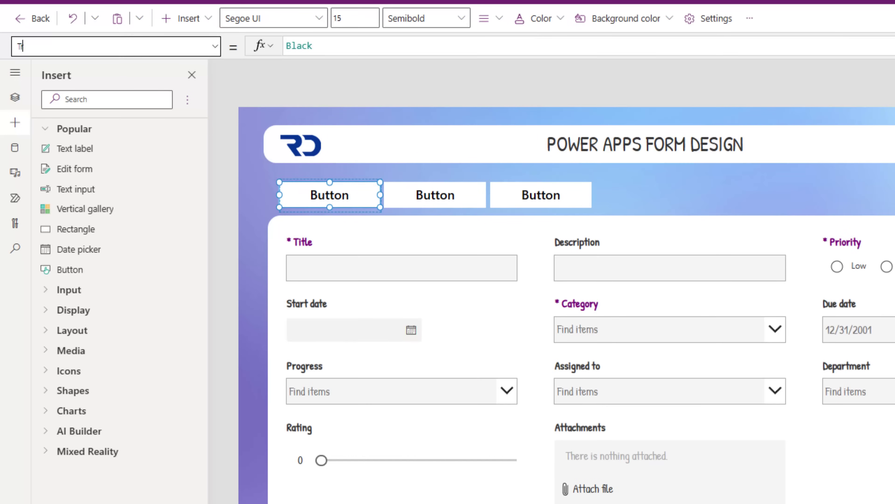
pyautogui.press('Return')
pyautogui.write('thisItem.')
pyautogui.press('Tab')
pyautogui.write('.')
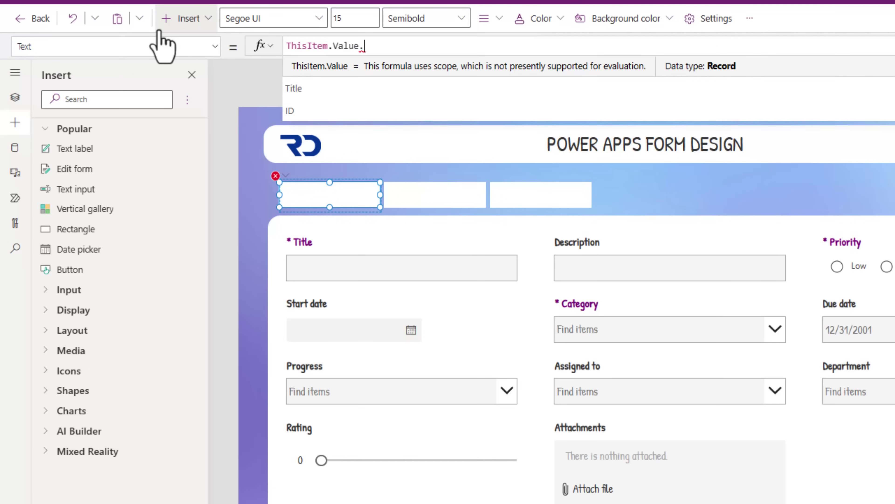
pyautogui.press('Tab')
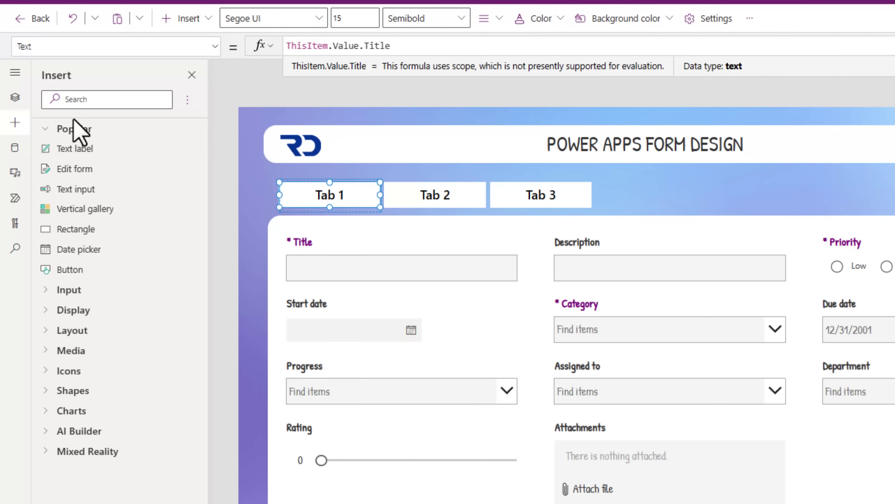
# Set the gallery button's OnSelect property to Set(varTabSelected, ThisItem.Value.ID).
pyautogui.click(23, 46)
pyautogui.press('Return')
pyautogui.click(383, 50)
pyautogui.hotkey('ctrl', 'a')
pyautogui.write('set(varT')
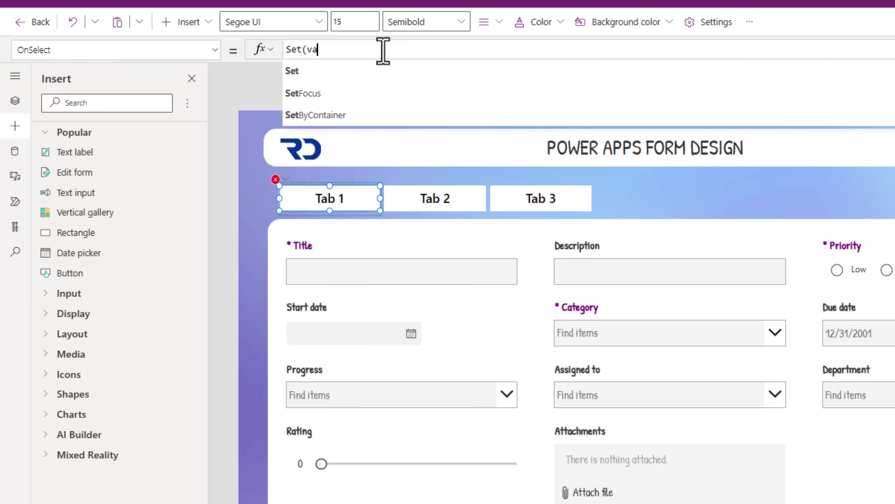
pyautogui.write('abSelected, thisite')
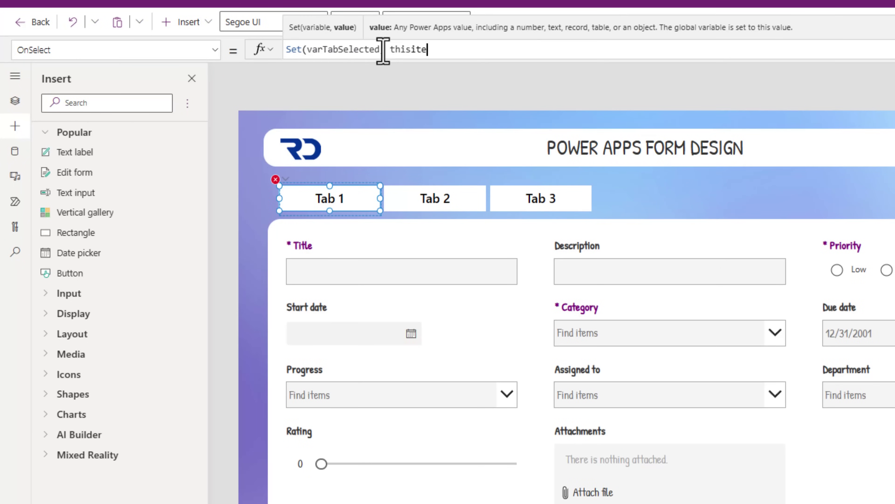
pyautogui.write('m.Value.ID')
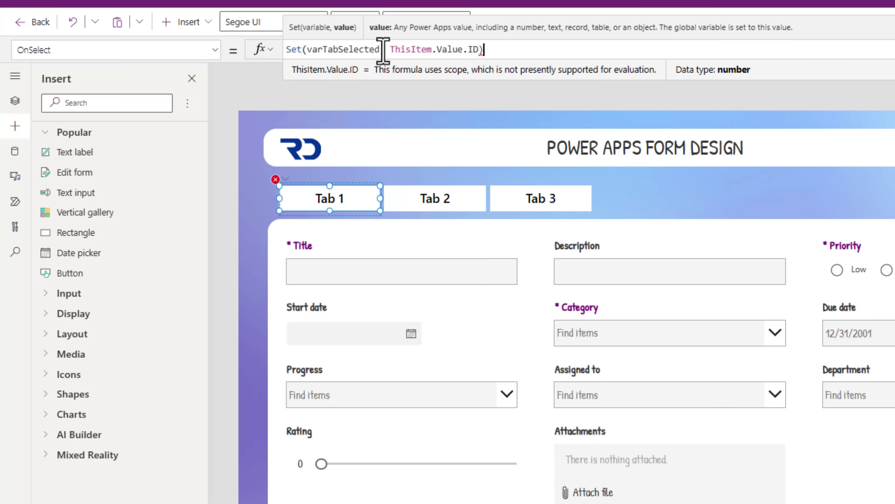
pyautogui.write(')')
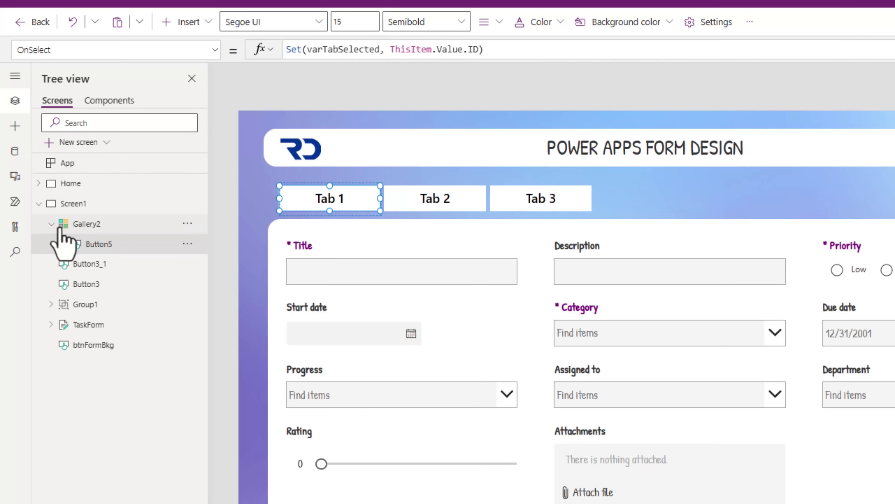
# Set the OnVisible property of Screen1 to Set(varTabSelected,1).
pyautogui.click(70, 203)
pyautogui.click(70, 49)
pyautogui.write('Fil')
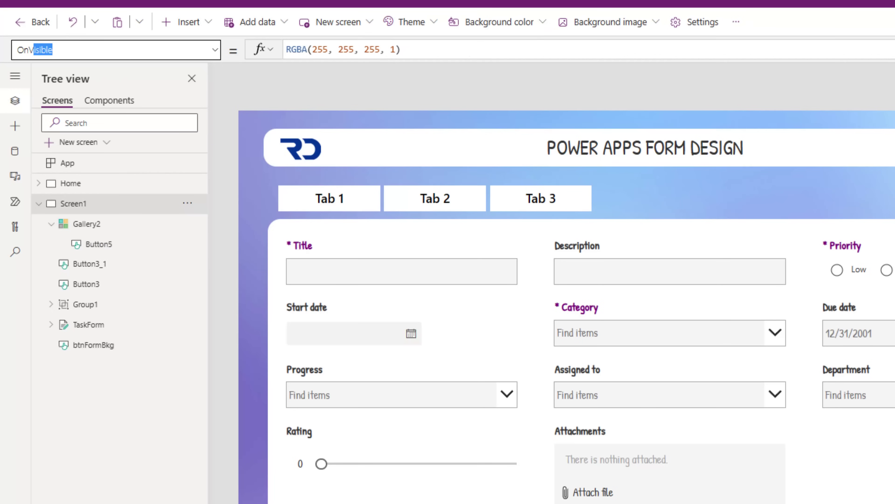
pyautogui.write('OnV')
pyautogui.press('Tab')
pyautogui.write('Set(varTabSelected,1)')
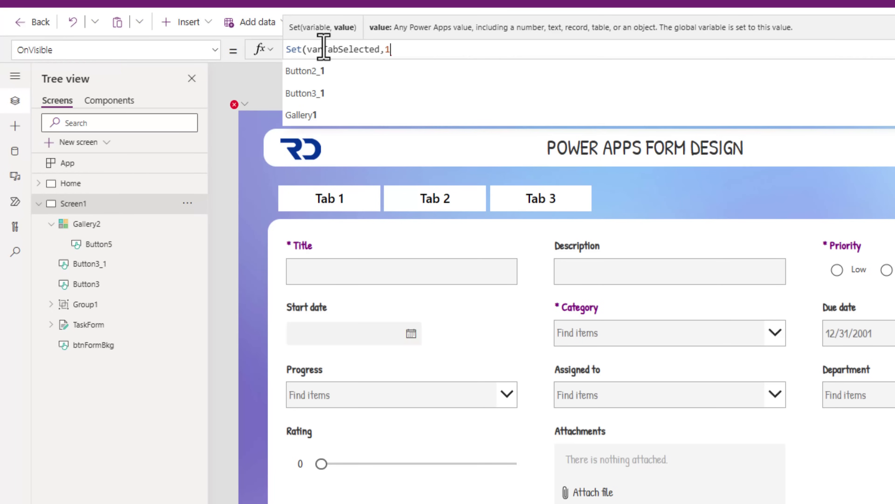
# Set the gallery button's Fill to If(varTabSelected = ThisItem.Value.ID,DarkBlue,White), and switch to the Home screen and back to Screen1 to trigger OnVisible.
pyautogui.click(298, 211)
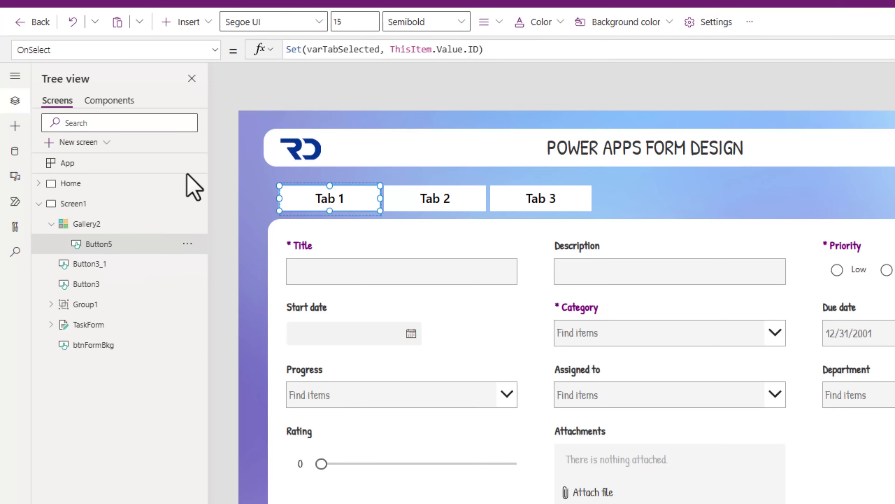
pyautogui.click(74, 51)
pyautogui.click(287, 49)
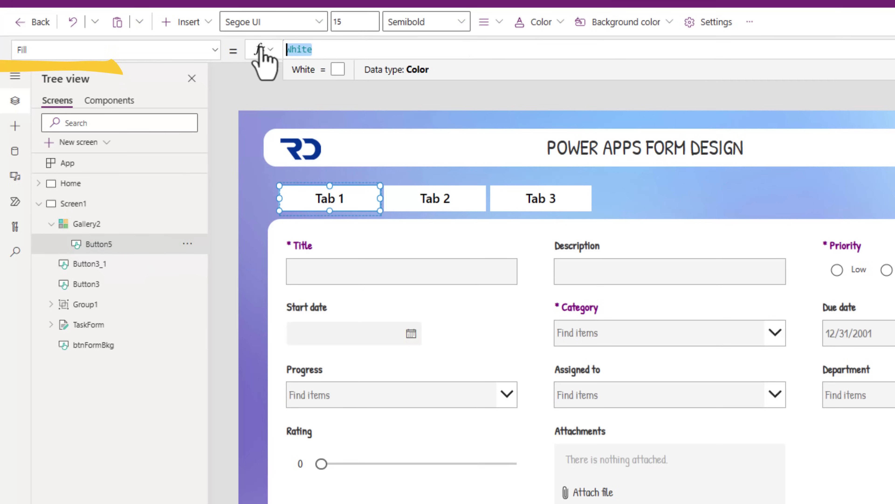
pyautogui.write('If(var')
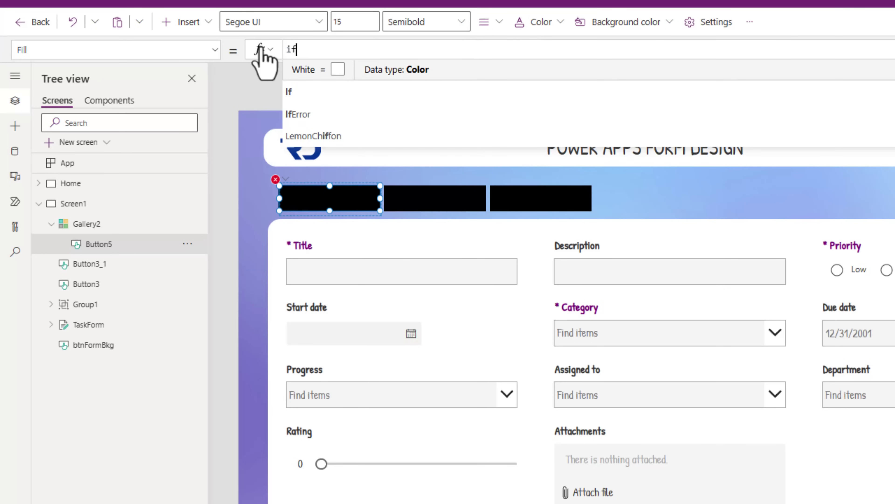
pyautogui.write('TabSelected')
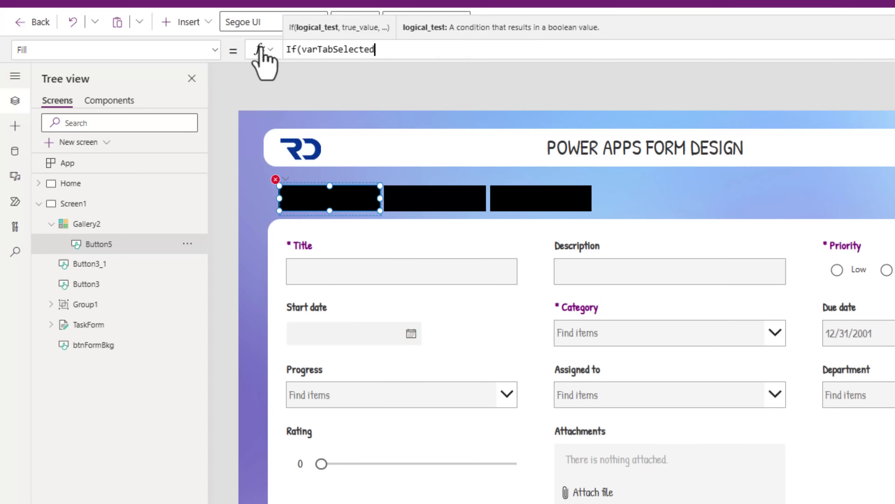
pyautogui.write(' = thisitem.Value')
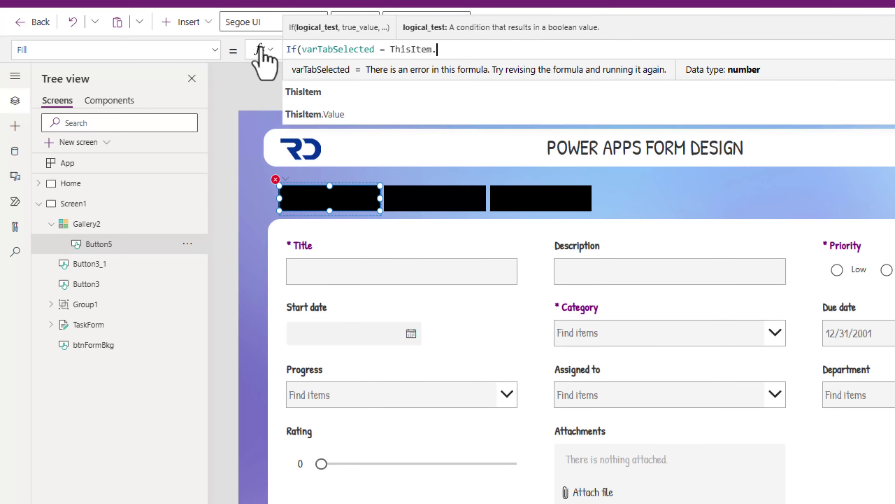
pyautogui.write('.ID,')
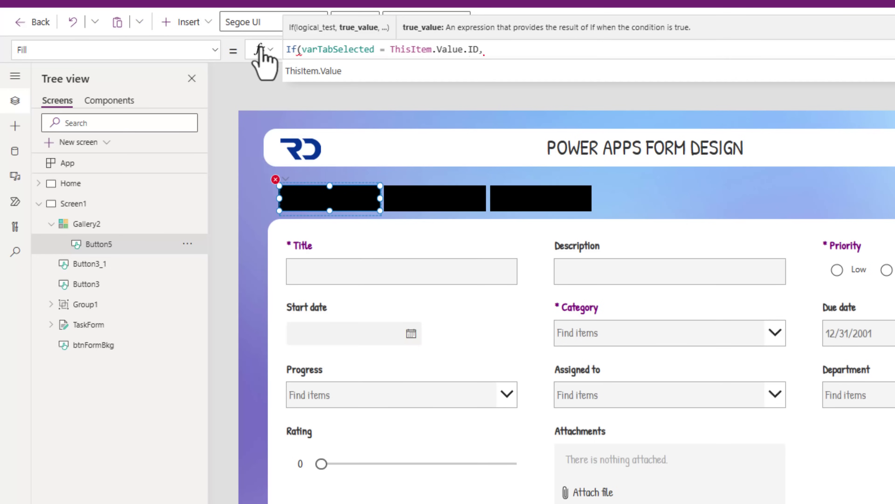
pyautogui.write('DarkBlue,White)')
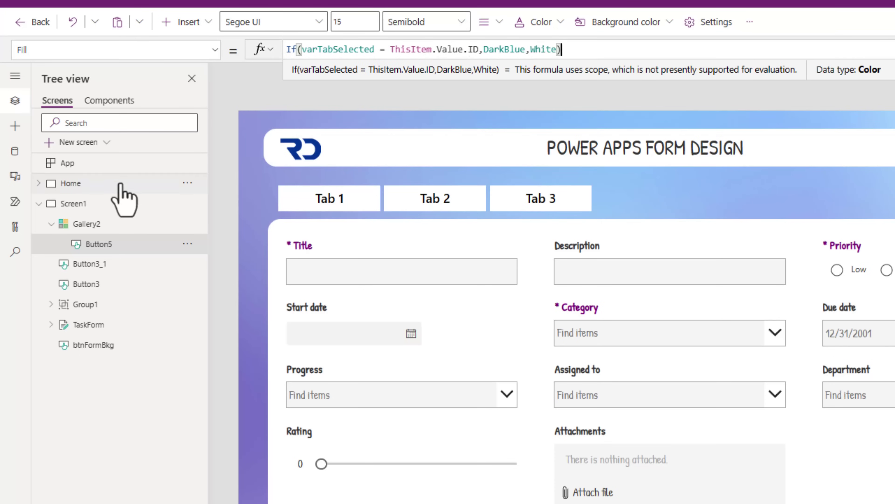
pyautogui.click(78, 184)
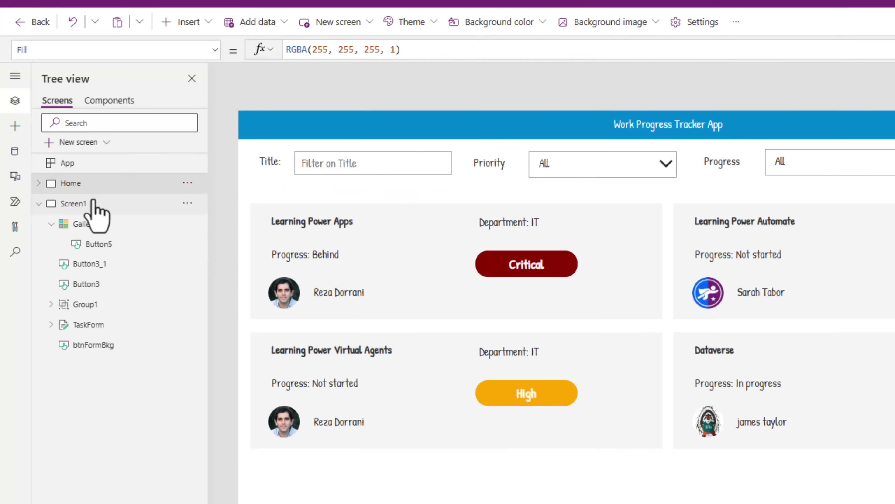
pyautogui.click(94, 202)
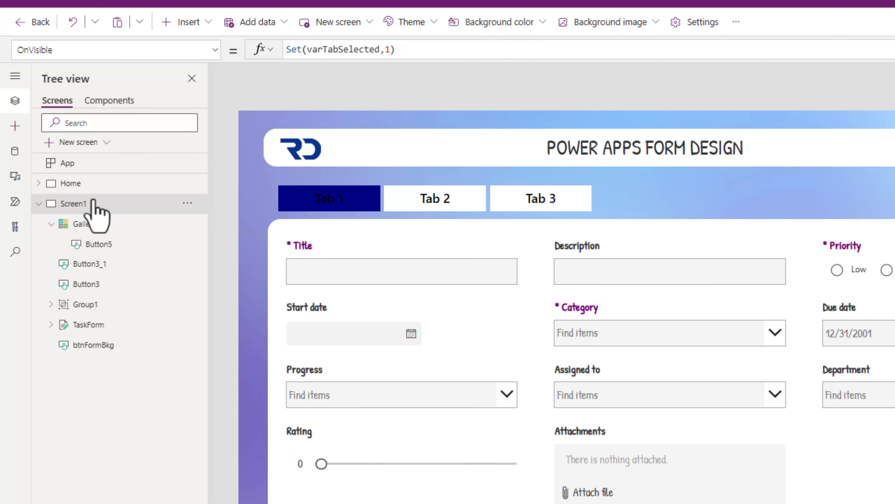
# Set the gallery button's Color property to If(varTabSelected = ThisItem.Value.ID,White,Black).
pyautogui.click(307, 206)
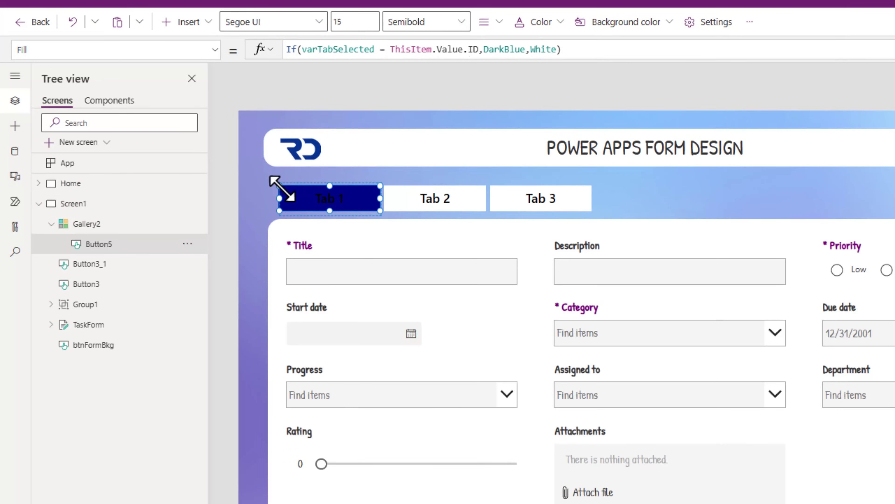
pyautogui.tripleClick(480, 45)
pyautogui.click(113, 49)
pyautogui.write('Color')
pyautogui.press('Return')
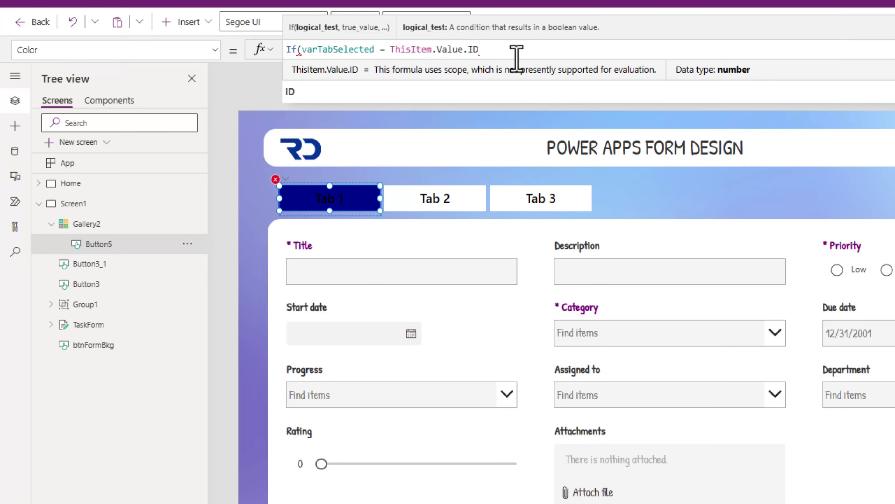
pyautogui.write(',W')
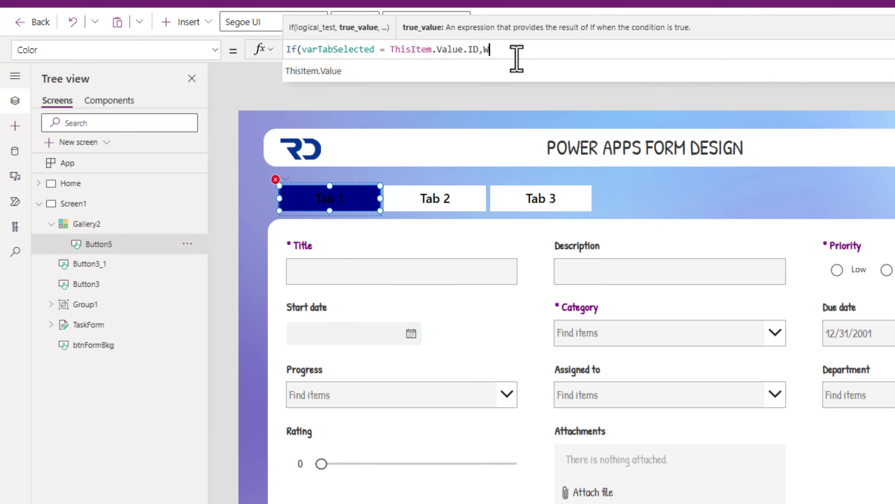
pyautogui.write('hite,Black')
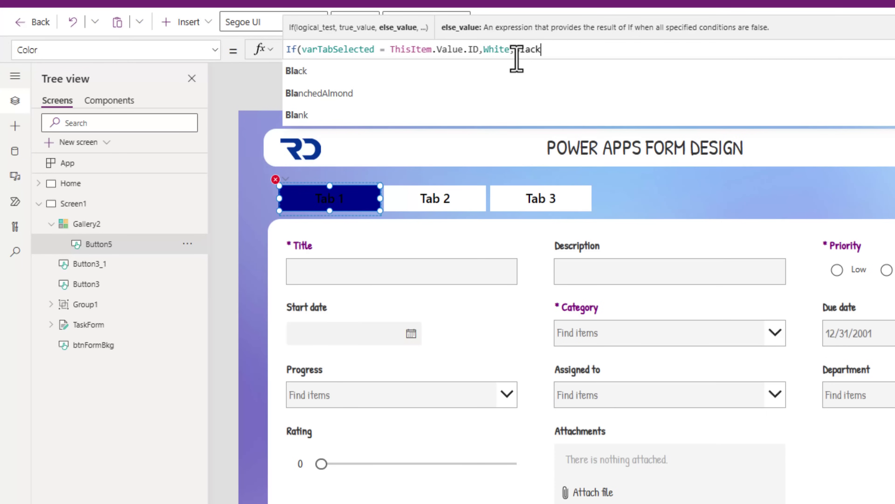
pyautogui.write(')')
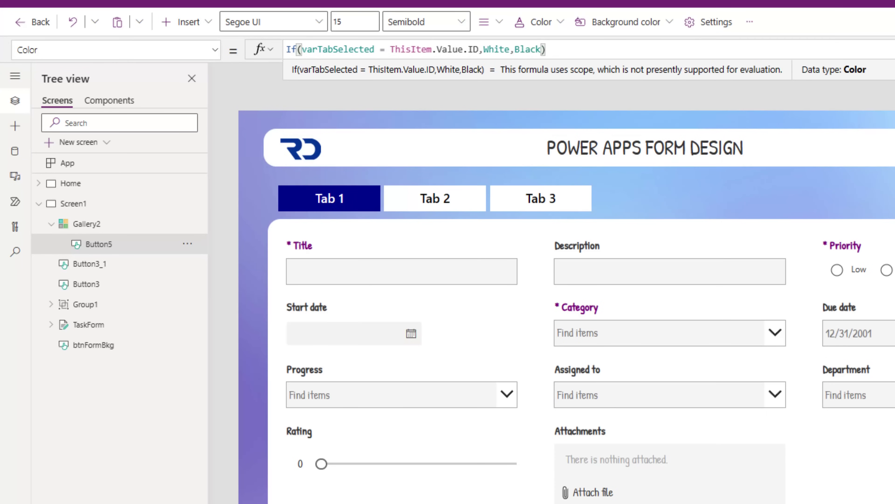
# Preview the app and switch repeatedly between Tab 1, Tab 2 and Tab 3 to check the selected-tab highlighting.
pyautogui.press('F5')
pyautogui.click(243, 148)
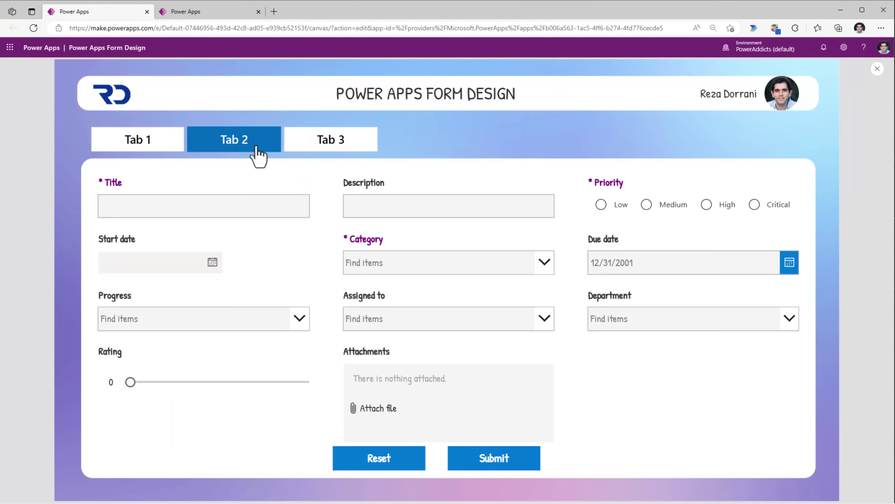
pyautogui.click(324, 145)
pyautogui.click(224, 142)
pyautogui.click(148, 143)
pyautogui.click(231, 146)
pyautogui.click(323, 146)
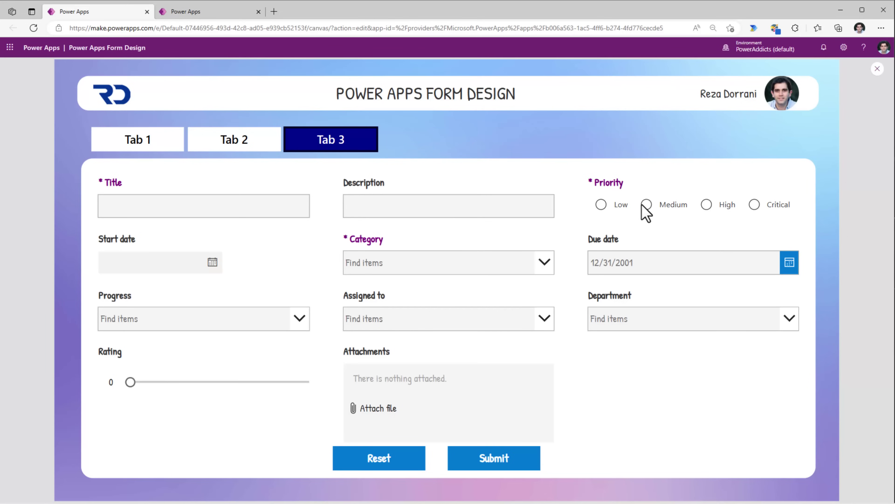
pyautogui.press('Escape')
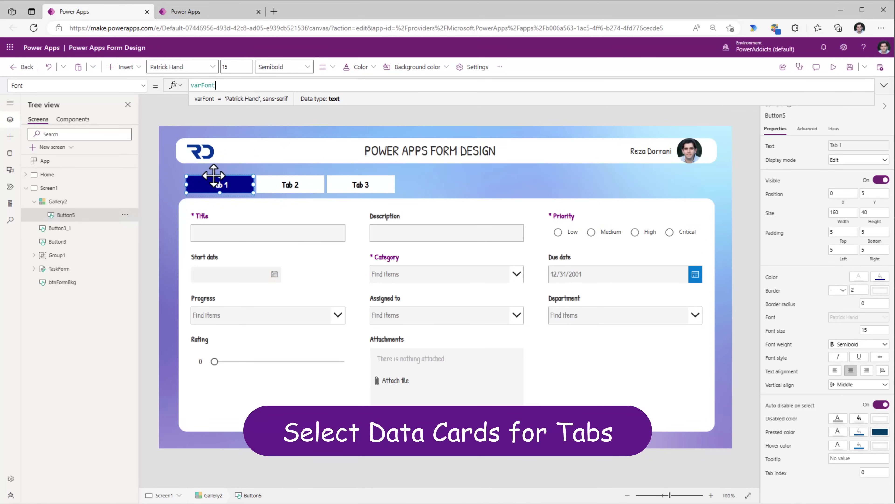
# Set the Visible property of TaskForm's Title, Description, Category, Start date and Priority cards together to varTabSelected=1.
pyautogui.click(34, 269)
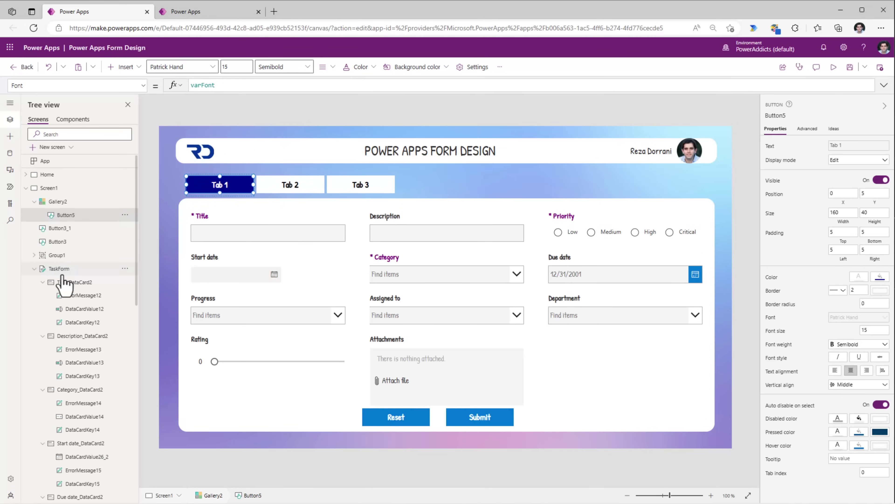
pyautogui.click(63, 275)
pyautogui.click(64, 282)
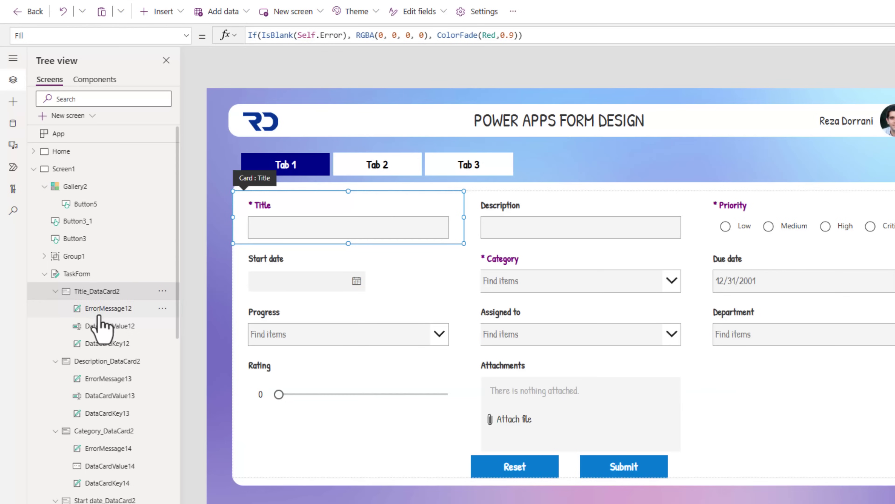
pyautogui.click(107, 363)
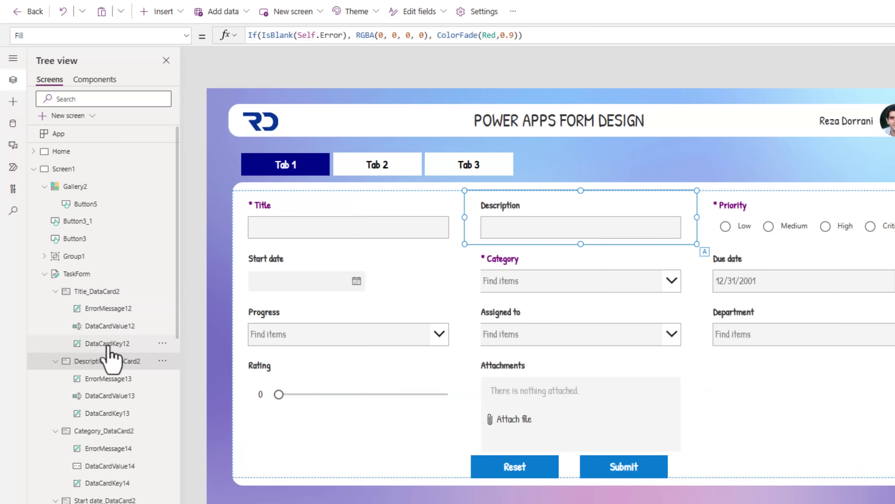
pyautogui.keyDown('ctrl'); pyautogui.click(101, 291); pyautogui.keyUp('ctrl')
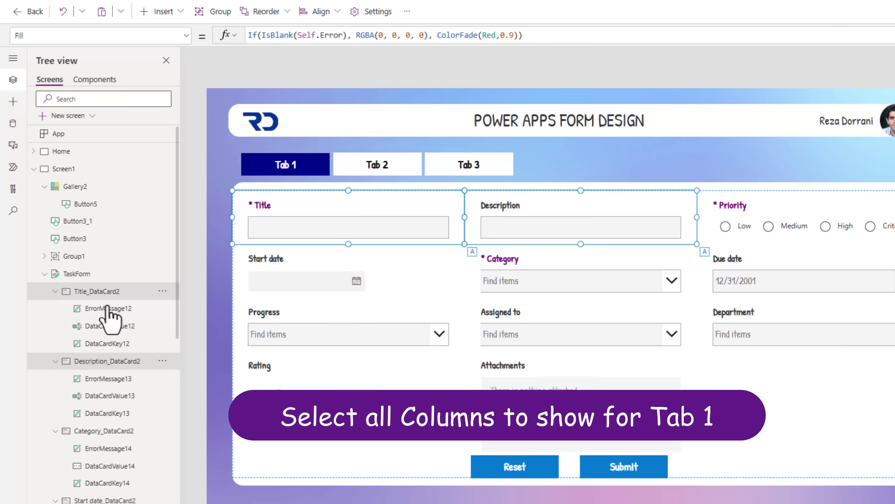
pyautogui.scroll(-10, 102, 300)
pyautogui.keyDown('ctrl'); pyautogui.click(106, 300); pyautogui.keyUp('ctrl')
pyautogui.scroll(5, 104, 282)
pyautogui.keyDown('ctrl'); pyautogui.click(101, 260); pyautogui.keyUp('ctrl')
pyautogui.keyDown('ctrl'); pyautogui.click(87, 190); pyautogui.keyUp('ctrl')
pyautogui.click(22, 35)
pyautogui.write('v')
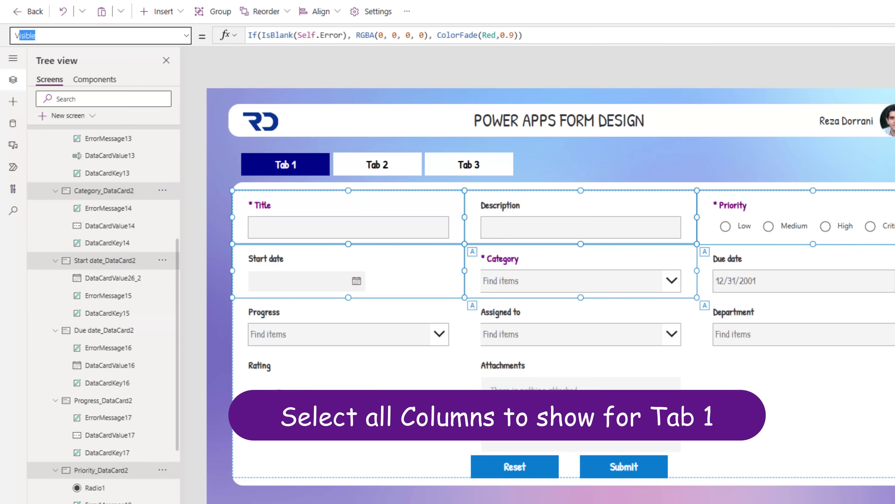
pyautogui.press('Return')
pyautogui.doubleClick(261, 35)
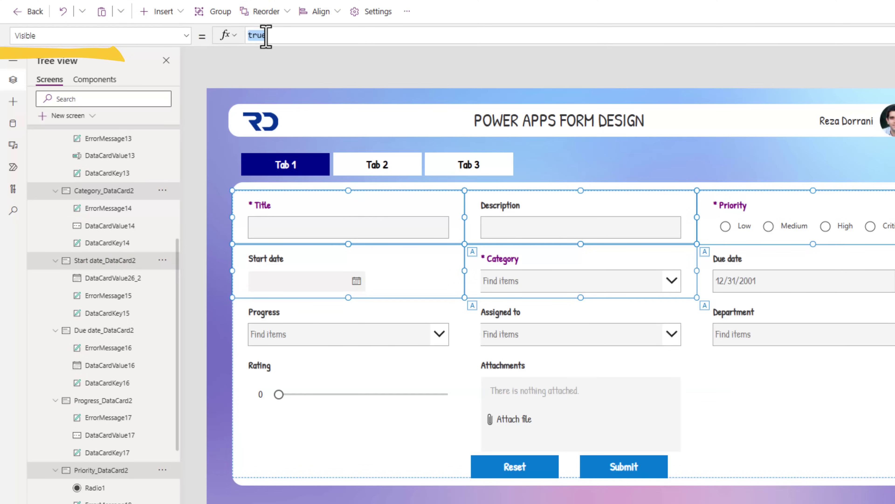
pyautogui.write('varTabSelected')
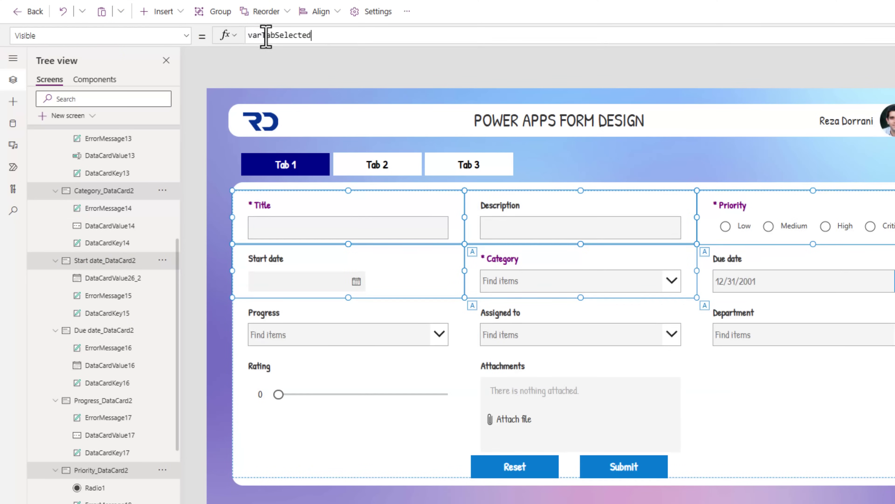
pyautogui.write('=1')
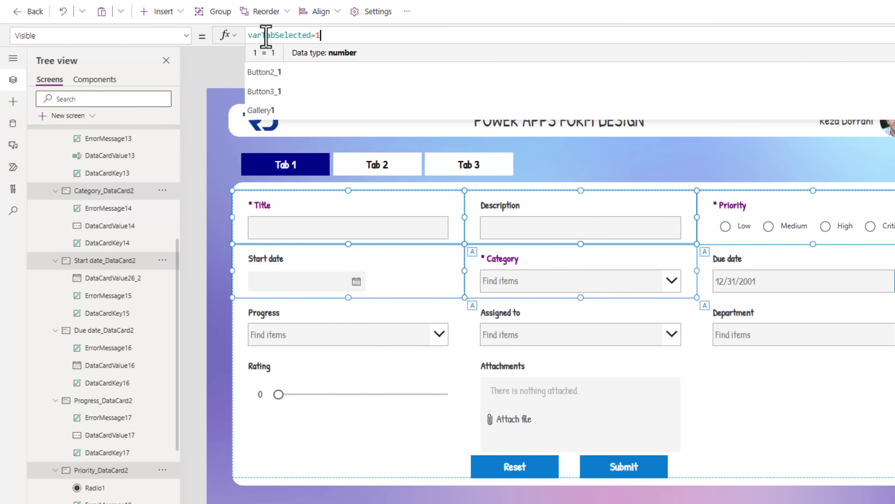
# Activate Tab 2 and set the Visible property of the Due date, Progress, Assigned to, Department and Rating cards to varTabSelected=2.
pyautogui.keyDown('alt'); pyautogui.click(367, 173); pyautogui.keyUp('alt')
pyautogui.click(306, 229)
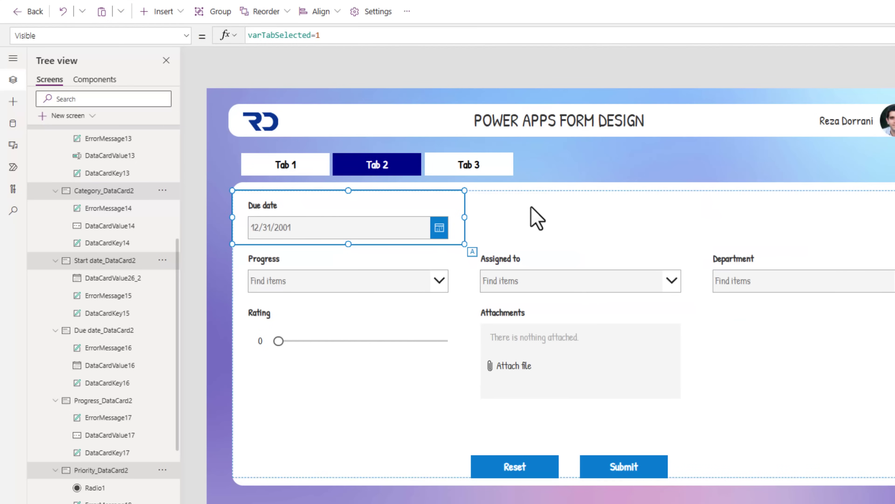
pyautogui.press('alt')
pyautogui.click(254, 220)
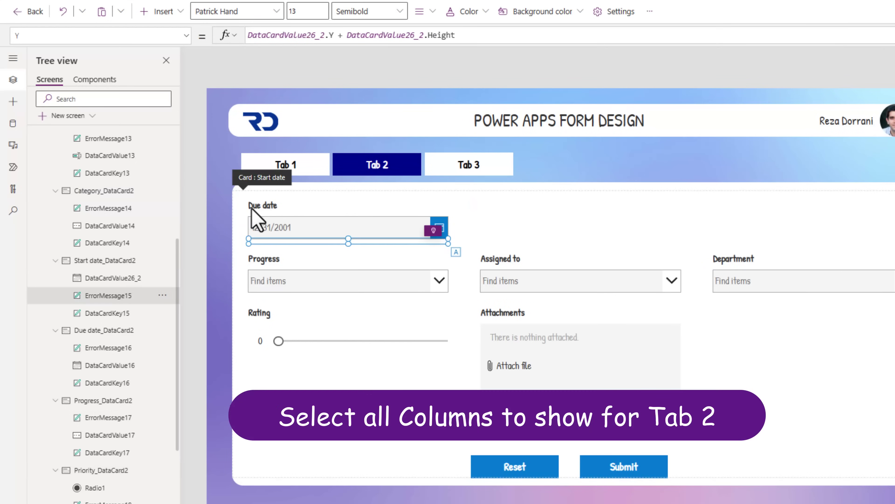
pyautogui.write('varTabSelected=2')
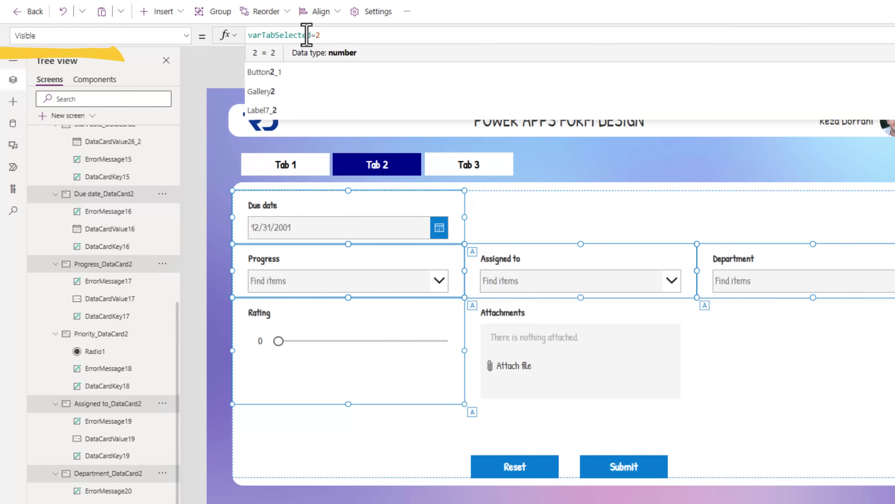
# Go through the tabs to Tab 3 and set the Attachments card's Visible property to varTabSelected=3.
pyautogui.press('alt')
pyautogui.click(295, 168)
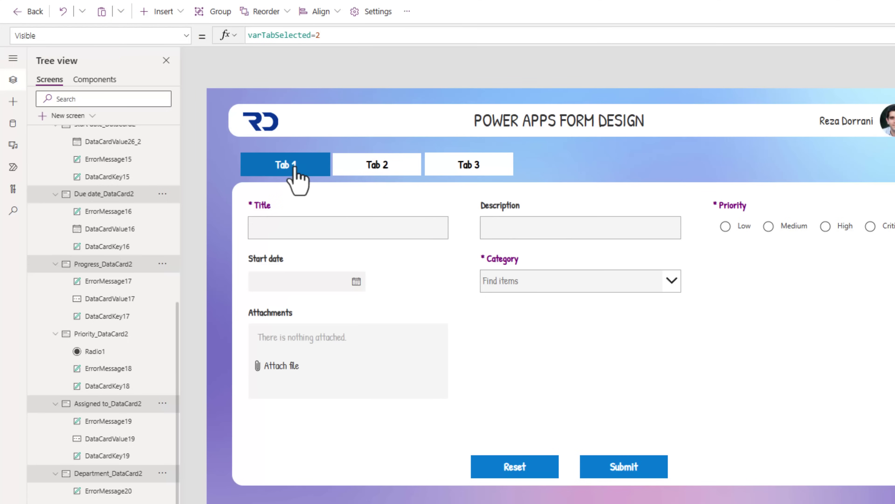
pyautogui.click(385, 175)
pyautogui.click(443, 171)
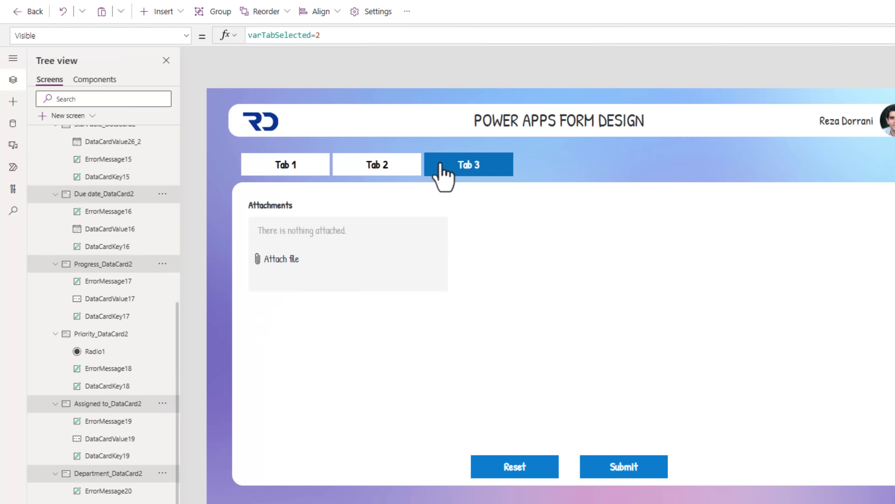
pyautogui.click(335, 207)
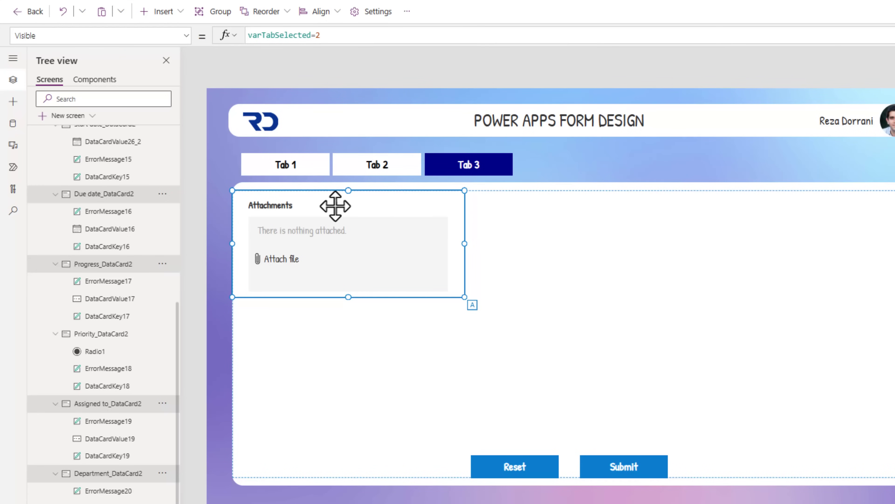
pyautogui.click(298, 35)
pyautogui.hotkey('ctrl', 'a')
pyautogui.write('varTabSelected=3')
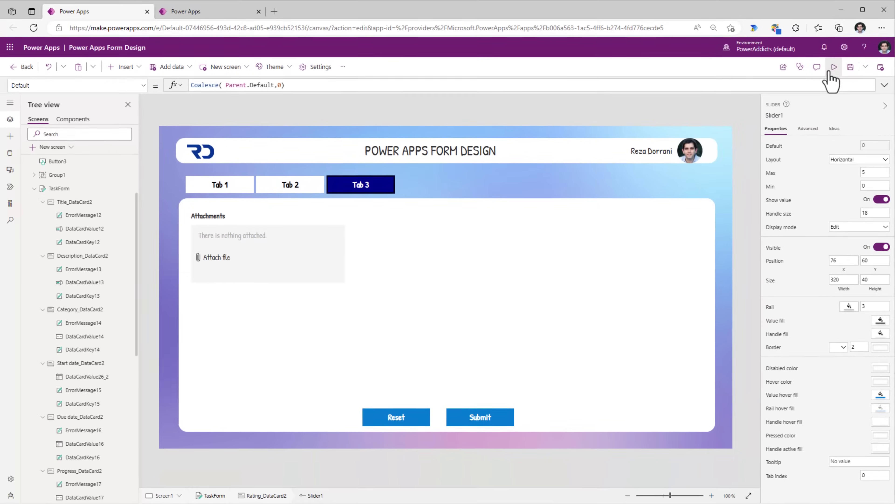
# Preview the app, go through all three tabs, and submit the empty form to examine the validation on Tab 1 and Tab 2.
pyautogui.click(832, 78)
pyautogui.click(135, 144)
pyautogui.click(210, 143)
pyautogui.click(327, 136)
pyautogui.click(160, 137)
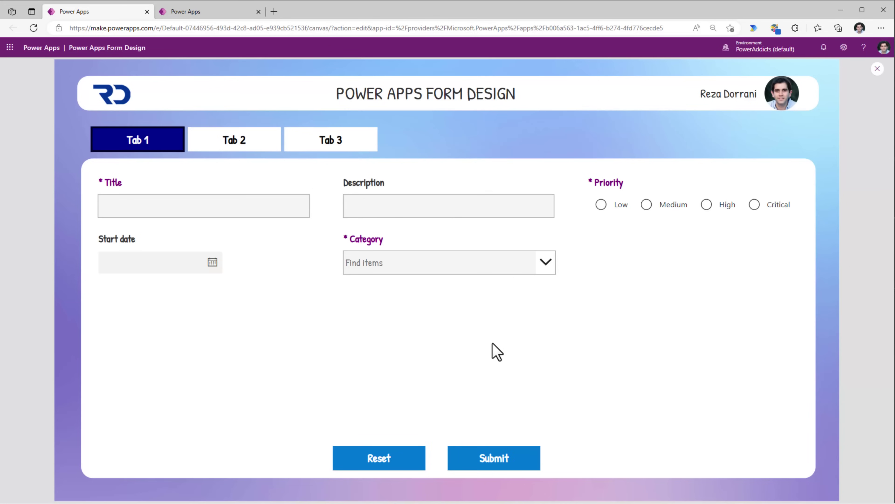
pyautogui.click(490, 464)
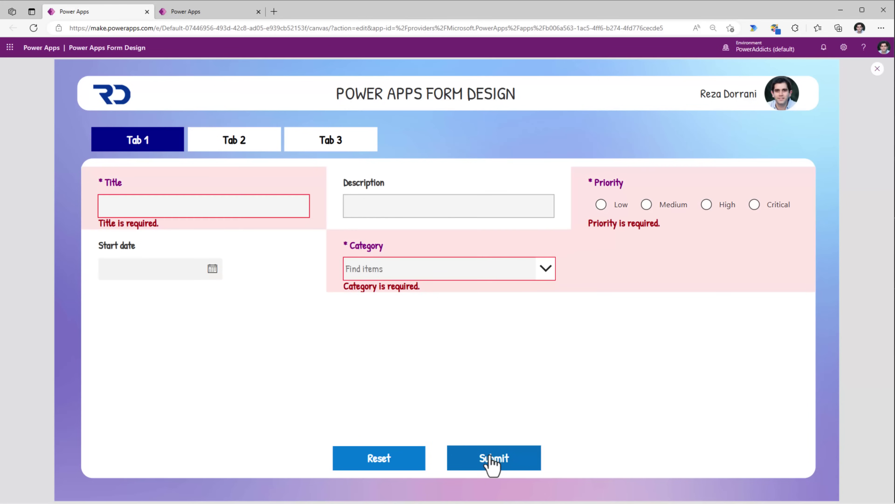
pyautogui.click(234, 150)
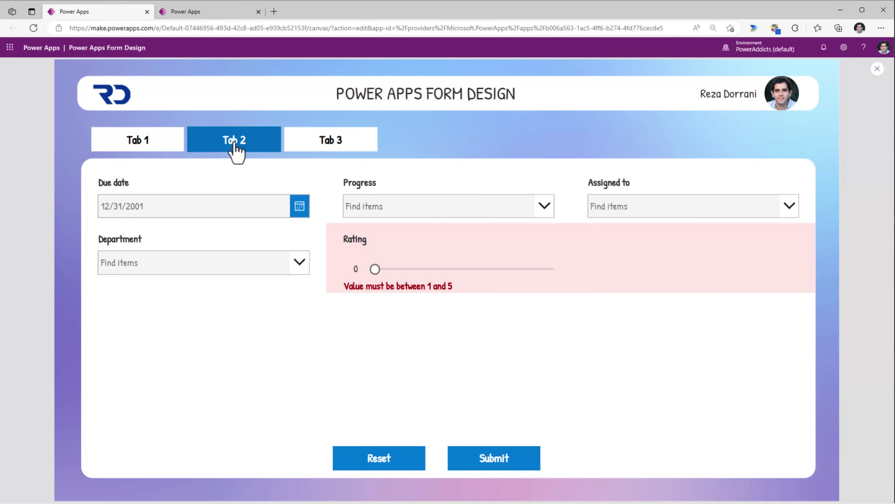
# Adjust the Rating slider on Tab 2 of the previewed form.
pyautogui.moveTo(376, 269); pyautogui.dragTo(406, 269)
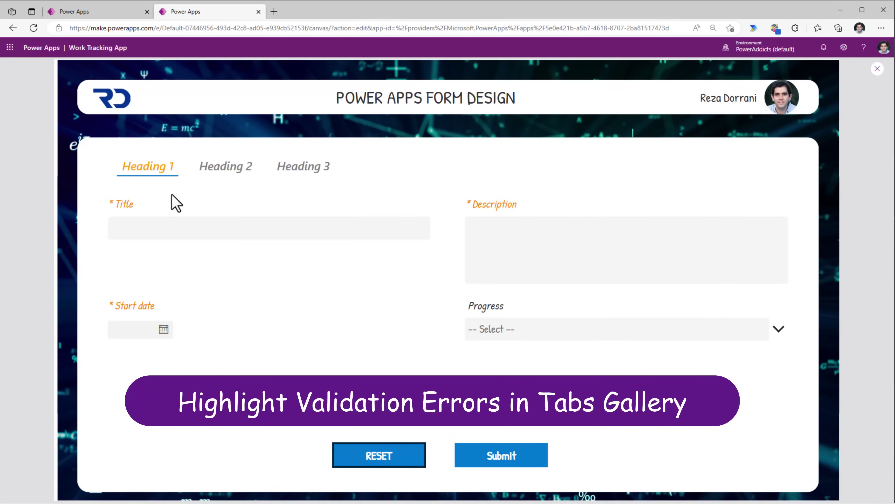
# Switch to the Work Tracking App preview, go through its heading tabs, and submit the empty form to examine how validation errors are marked.
pyautogui.click(234, 173)
pyautogui.click(296, 172)
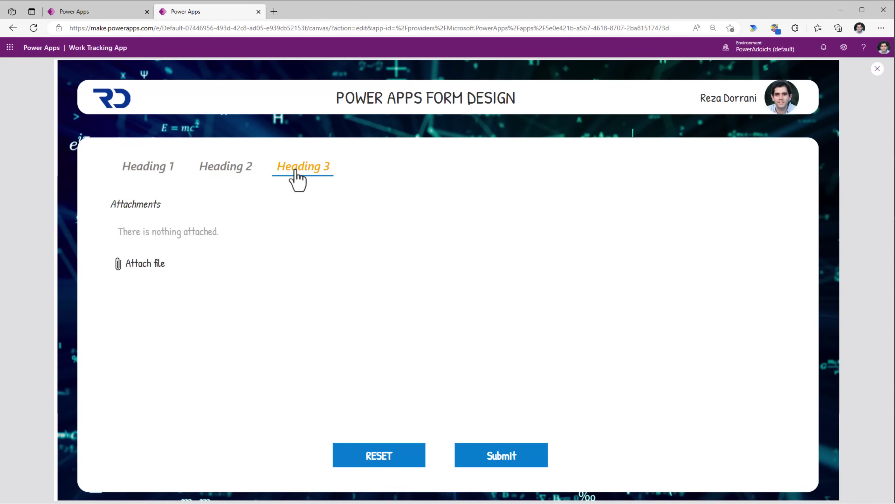
pyautogui.click(234, 172)
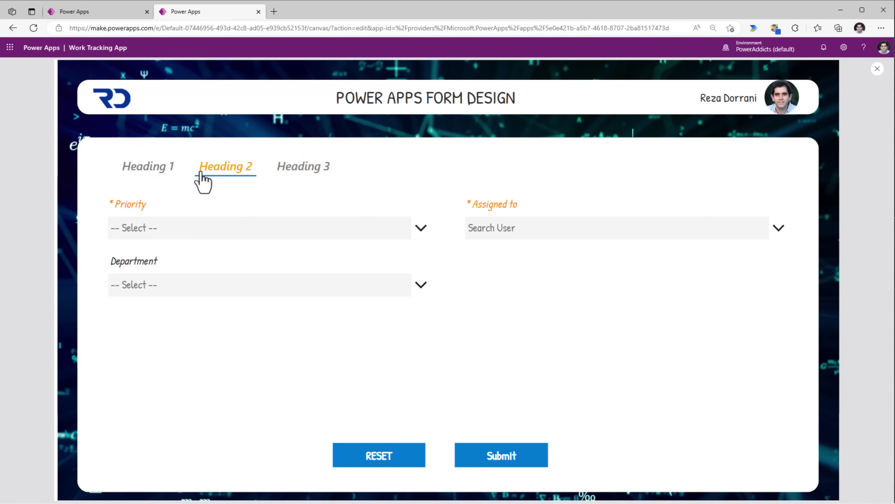
pyautogui.click(304, 174)
pyautogui.click(237, 173)
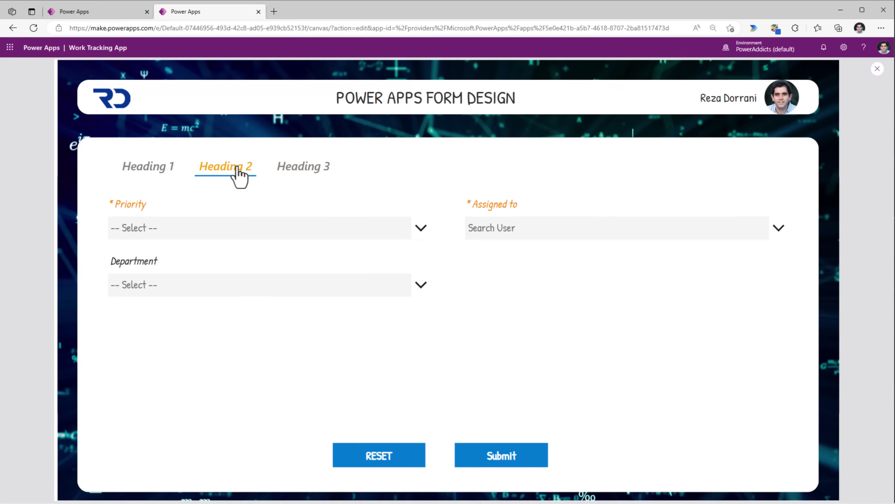
pyautogui.click(514, 465)
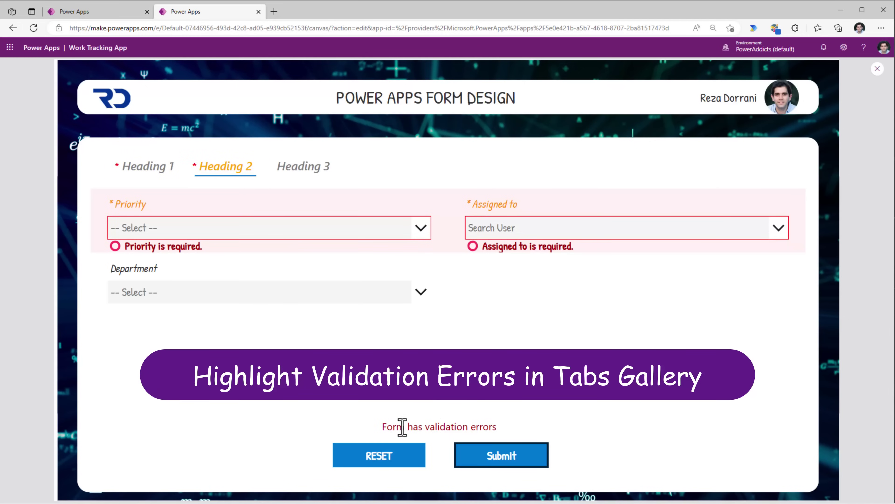
pyautogui.press('Escape')
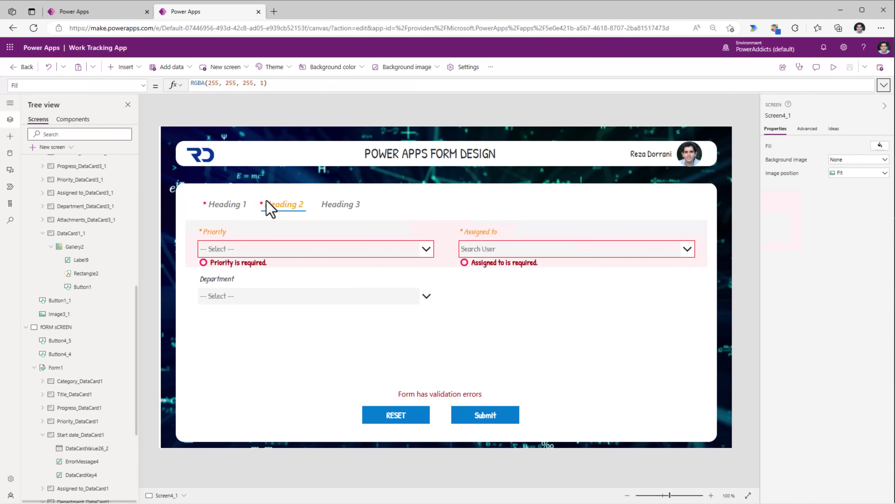
# Open the Items formula of the heading gallery Gallery2 in an enlarged formula editor.
pyautogui.click(74, 247)
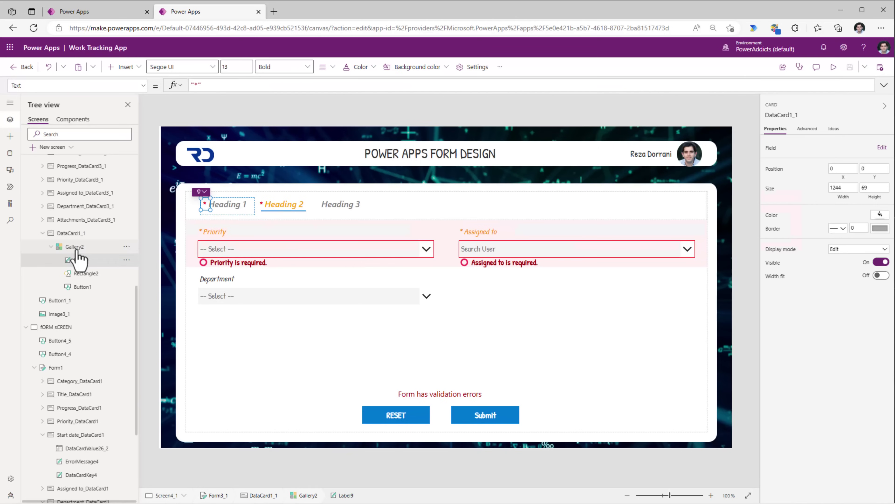
pyautogui.click(884, 85)
pyautogui.moveTo(319, 157); pyautogui.dragTo(355, 342)
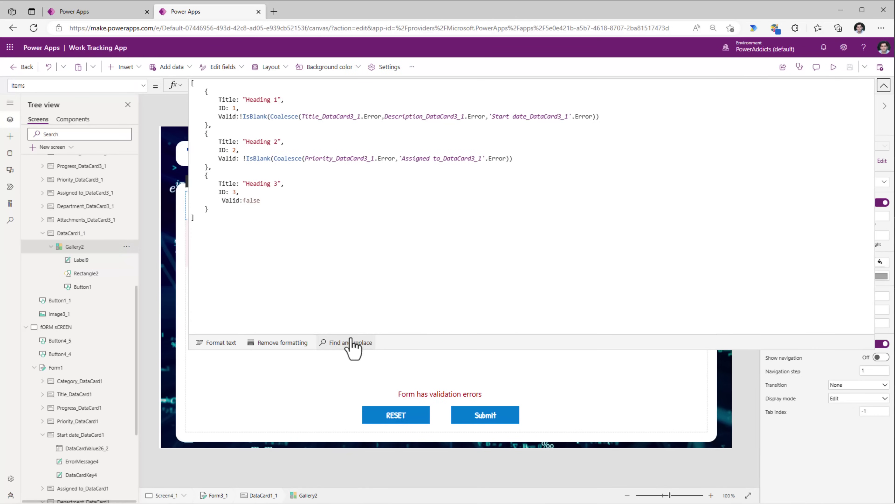
pyautogui.click(227, 125)
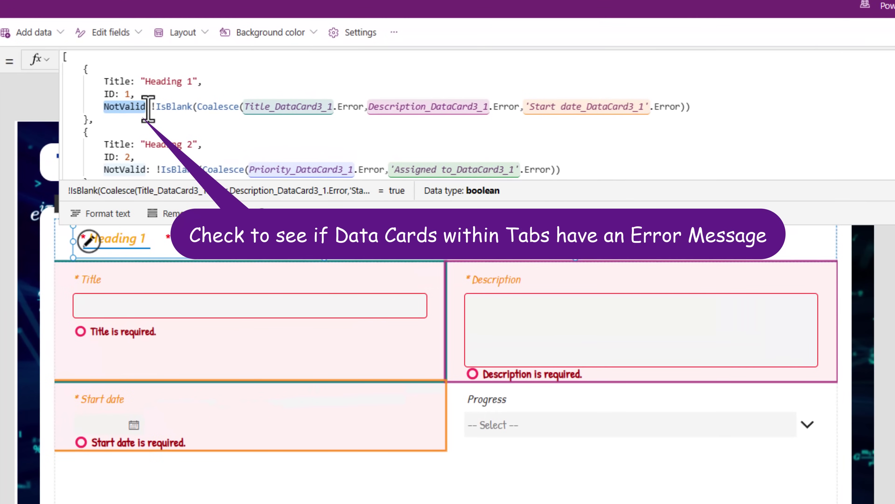
# Examine the Coalesce call in Heading 1's NotValid expression, including its Title and Description data card Error references.
pyautogui.moveTo(199, 113); pyautogui.dragTo(687, 112)
pyautogui.click(310, 106)
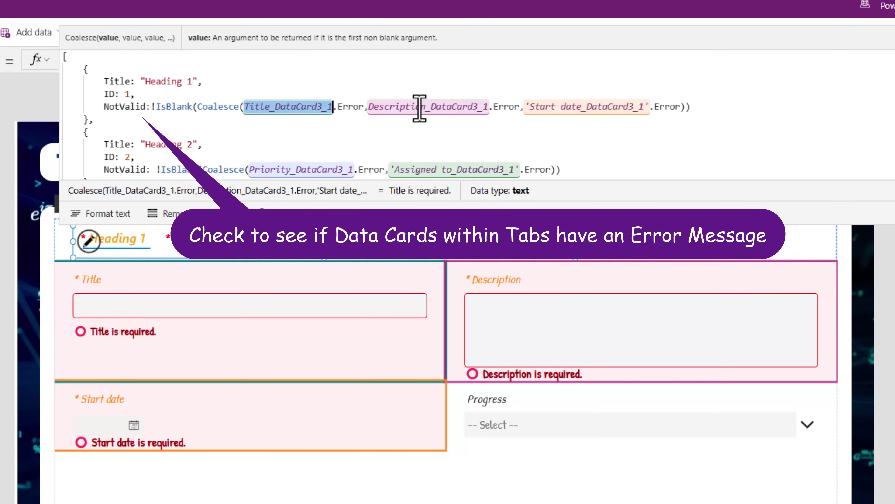
pyautogui.doubleClick(419, 106)
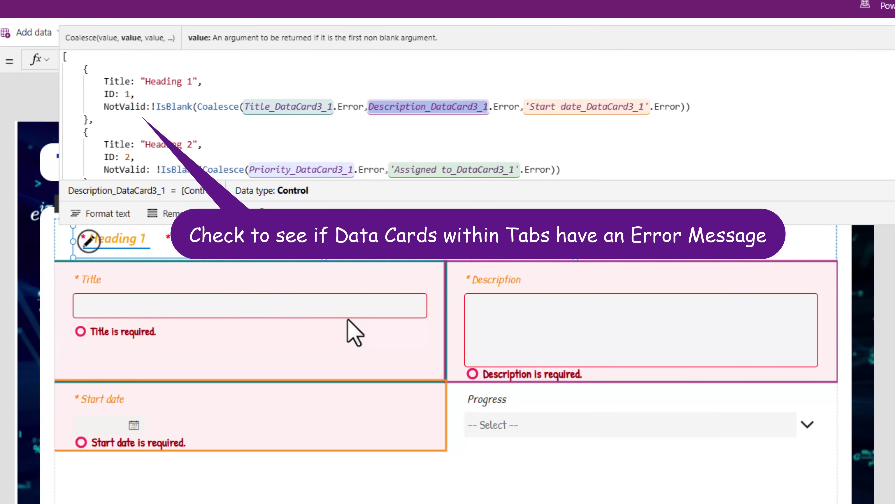
pyautogui.click(304, 108)
pyautogui.doubleClick(330, 108)
pyautogui.doubleClick(353, 108)
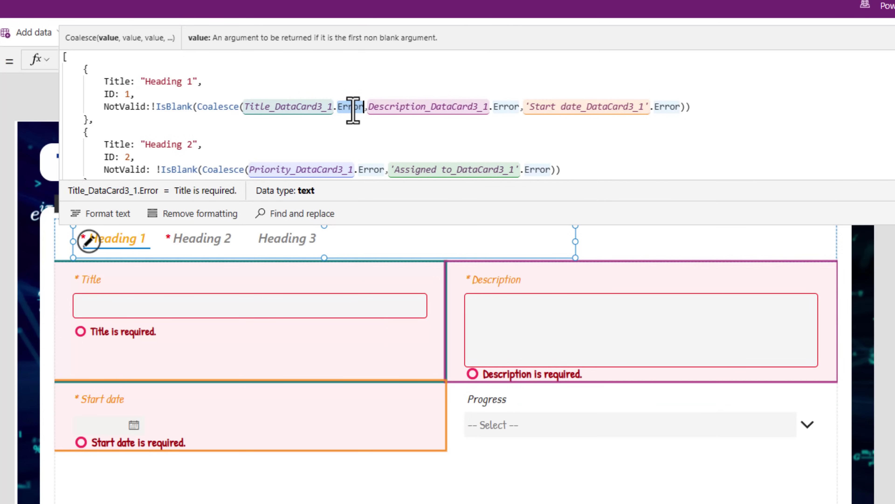
# Examine how the negated IsBlank check sets the NotValid field for Heading 1 in the gallery's Items formula.
pyautogui.click(229, 106)
pyautogui.moveTo(154, 106); pyautogui.dragTo(193, 108)
pyautogui.doubleClick(169, 106)
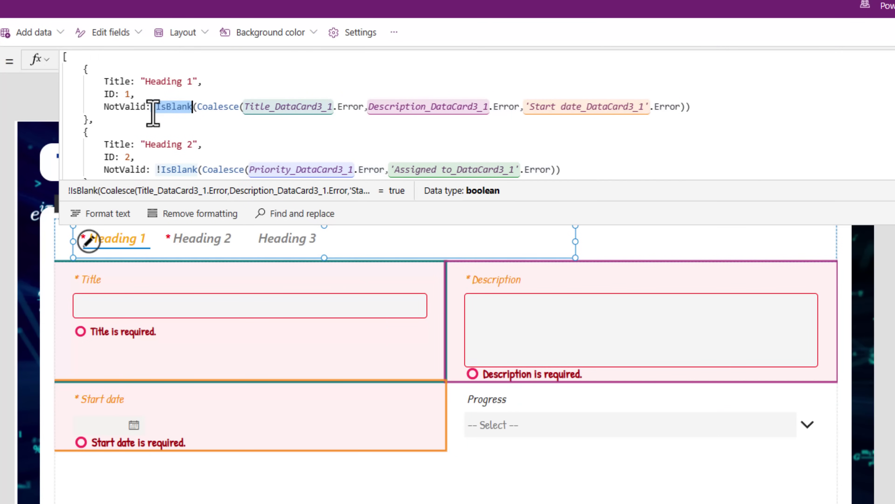
pyautogui.moveTo(152, 113); pyautogui.dragTo(153, 113)
pyautogui.doubleClick(135, 108)
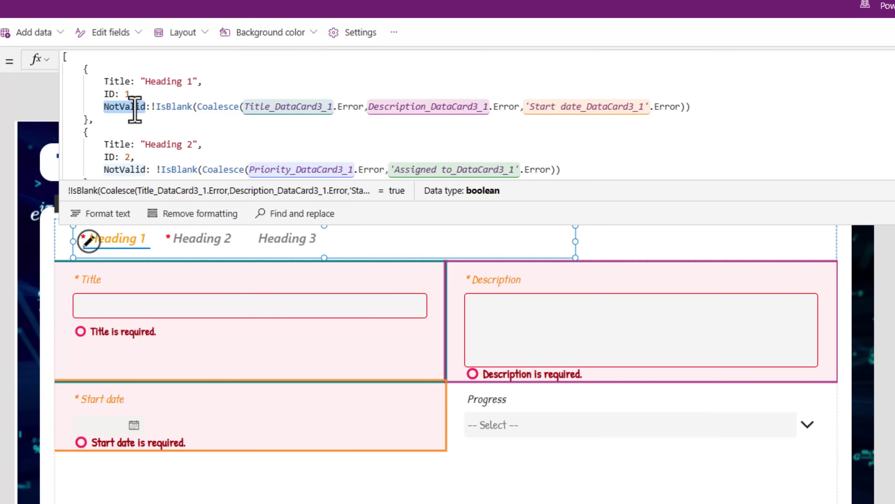
pyautogui.scroll(-1, 157, 118)
pyautogui.scroll(1, 162, 116)
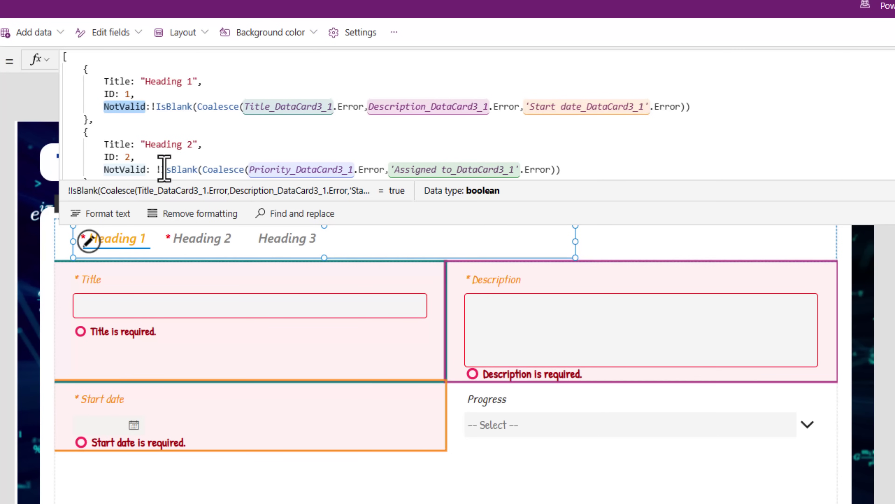
# Activate Heading 2 to examine its NotValid expression, and examine the Visible formula of the gallery's asterisk label.
pyautogui.click(190, 243)
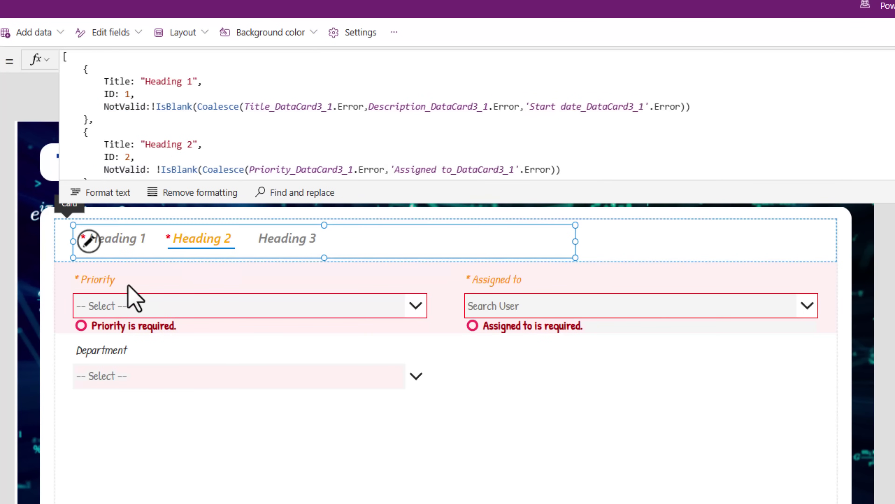
pyautogui.click(280, 172)
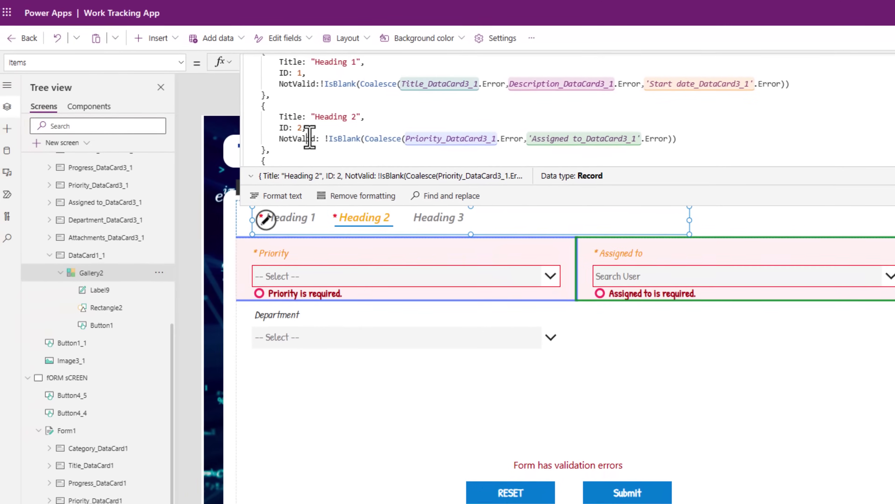
pyautogui.doubleClick(309, 138)
pyautogui.click(267, 216)
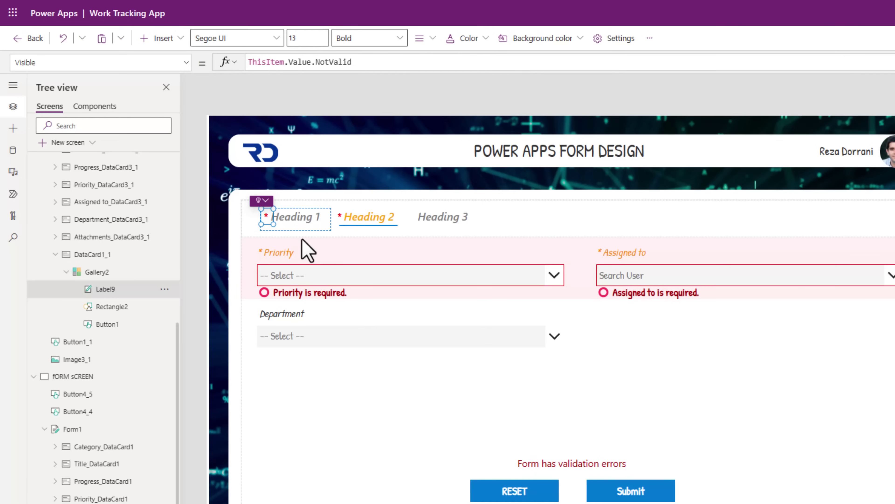
pyautogui.tripleClick(270, 62)
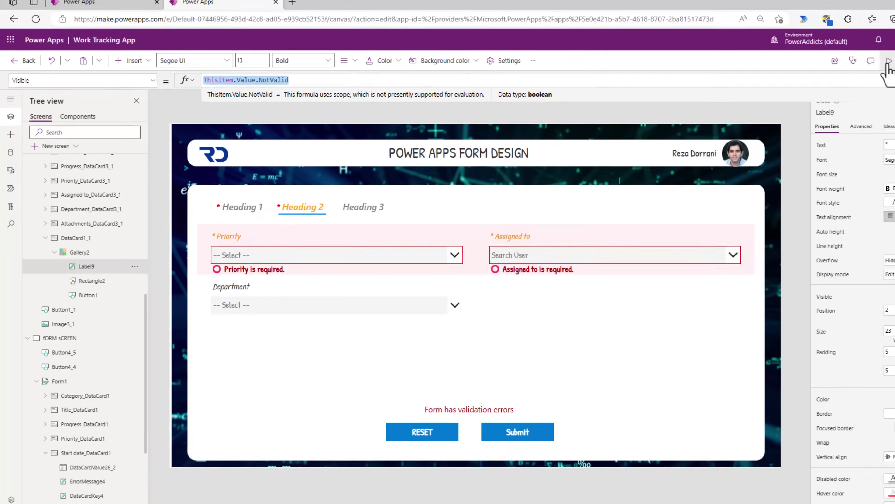
# Preview the Work Tracking App and, under Heading 2, set Priority to Low and assign the item to a person found by name.
pyautogui.press('F5')
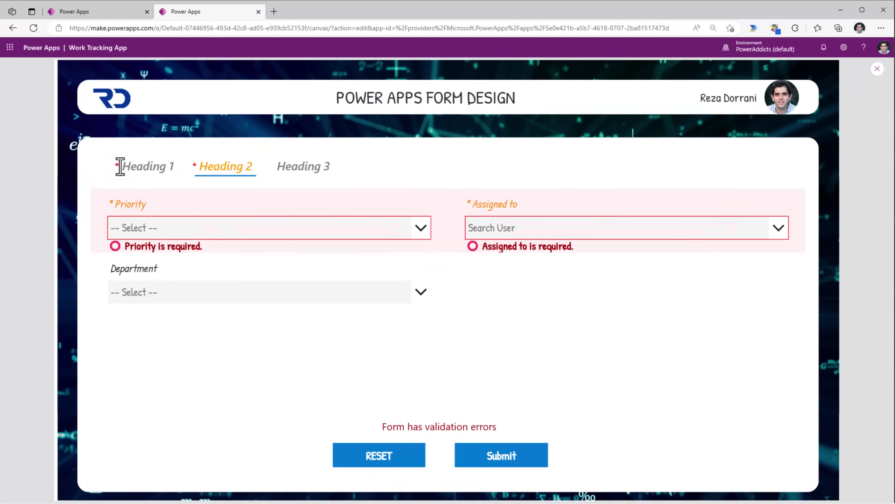
pyautogui.click(212, 229)
pyautogui.click(193, 257)
pyautogui.click(564, 228)
pyautogui.write('reza')
pyautogui.click(532, 268)
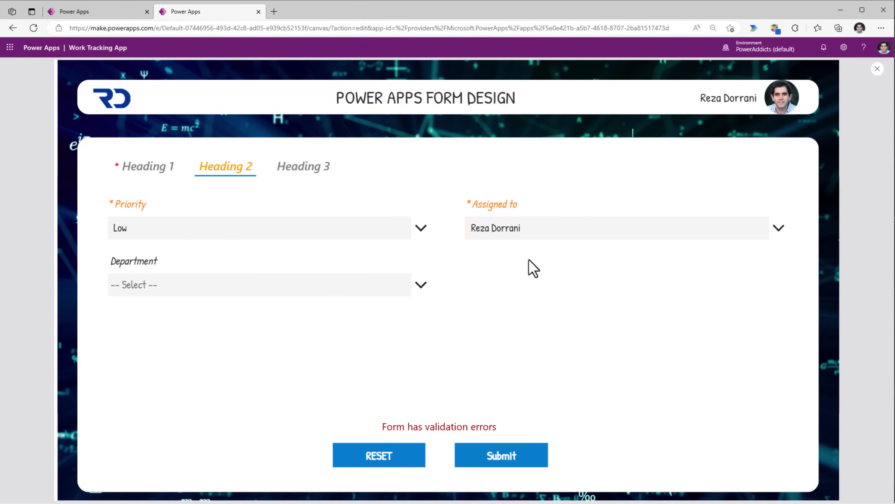